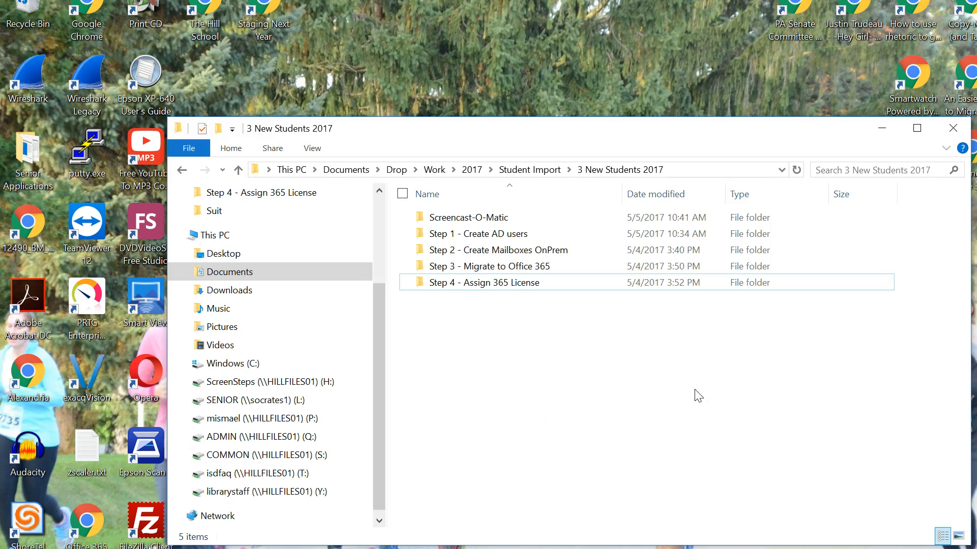
- Minimize the 3 New Students 2017 folder window
click(678, 387)
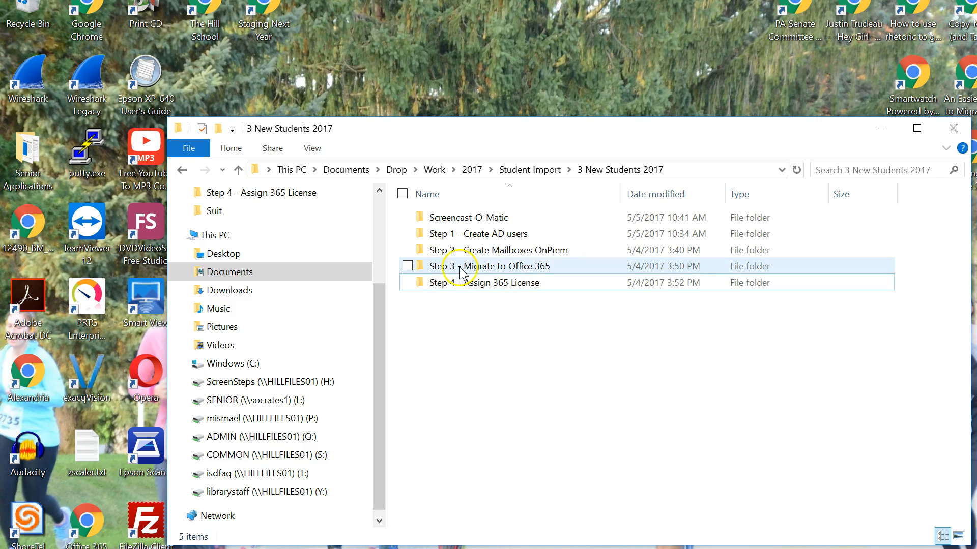
mouse_move(460, 275)
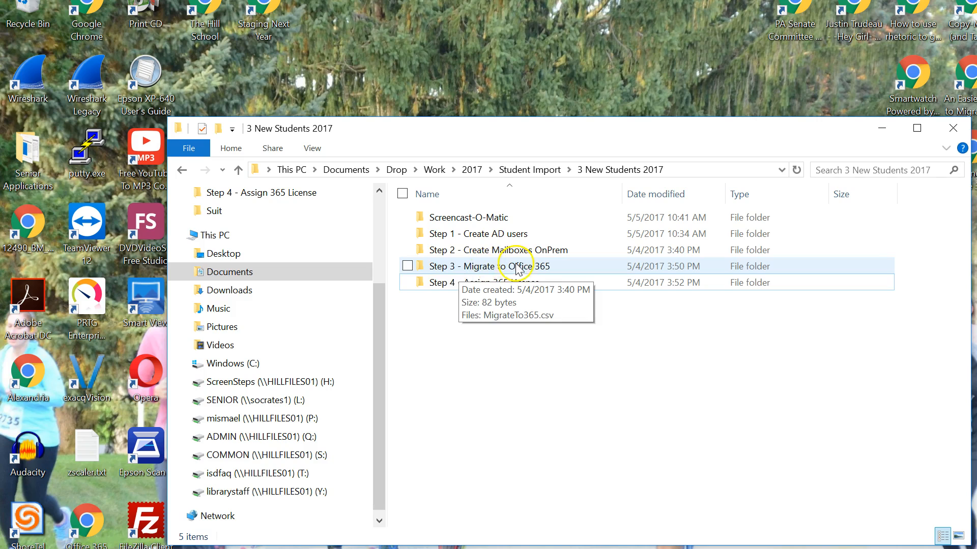
click(446, 357)
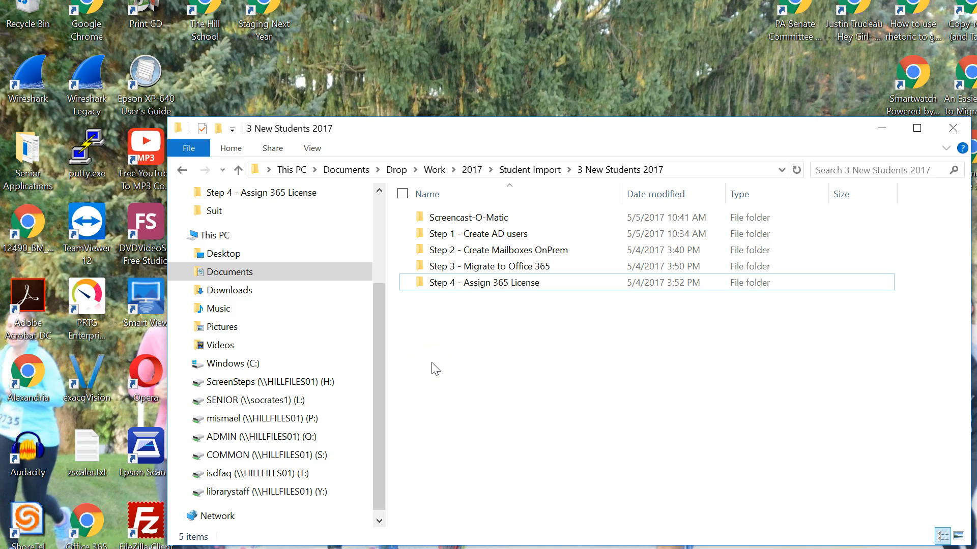
click(883, 127)
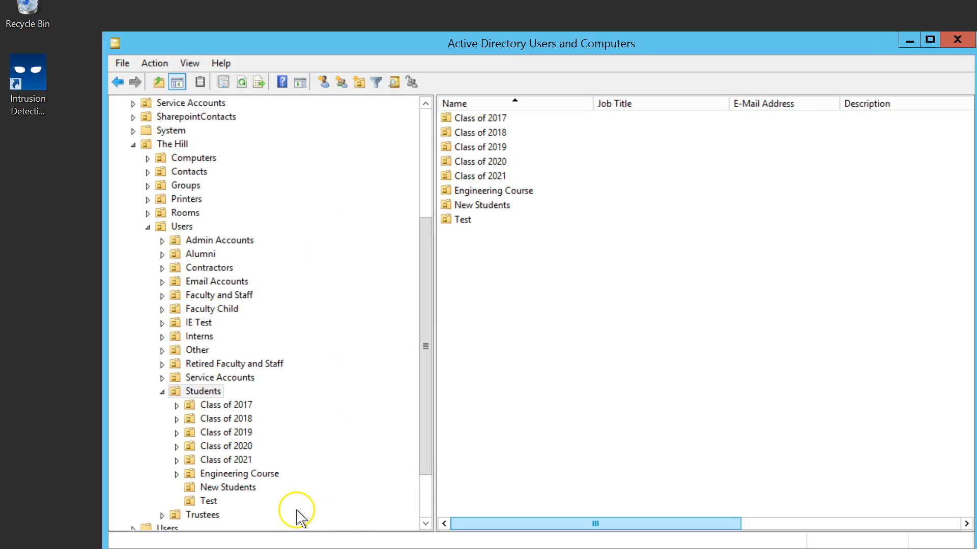
- Open the New Students organizational unit under The Hill > Users > Students in Active Directory Users and Computers
click(222, 489)
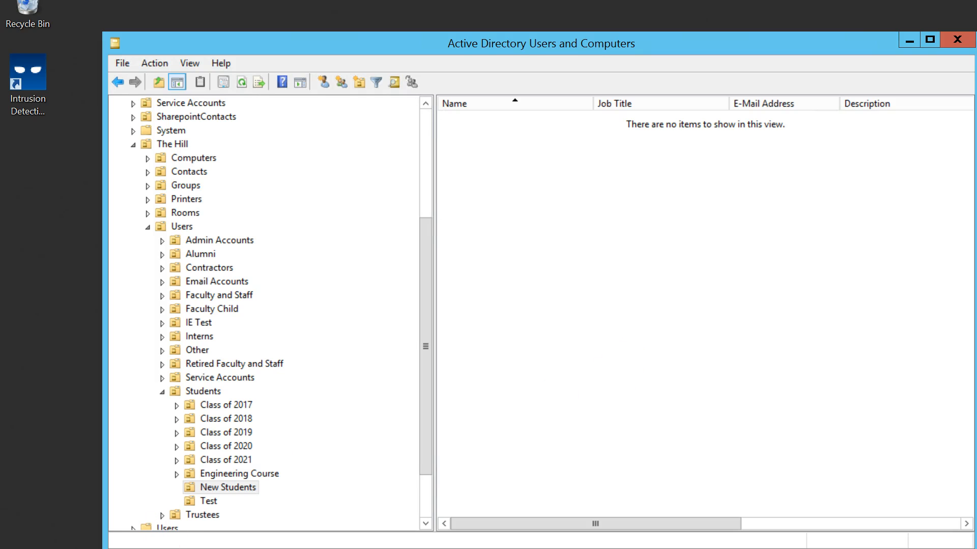
- Launch AD Bulk Users as administrator from the Start screen's apps list
key(super)
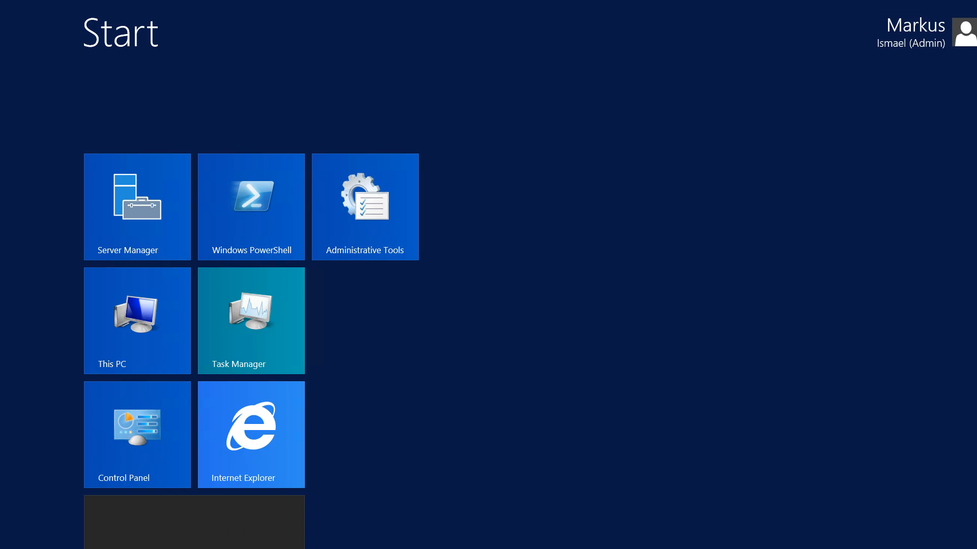
key(ctrl+Tab)
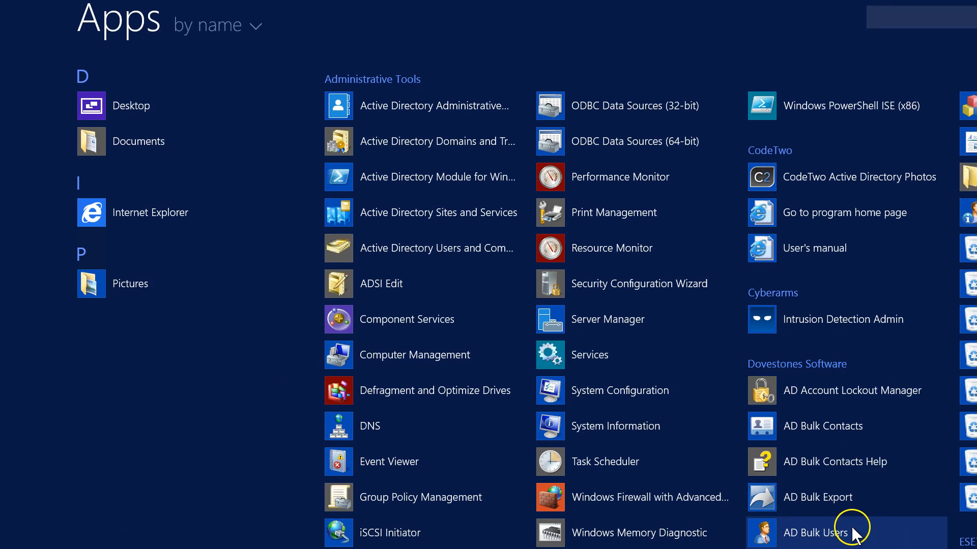
click(816, 534)
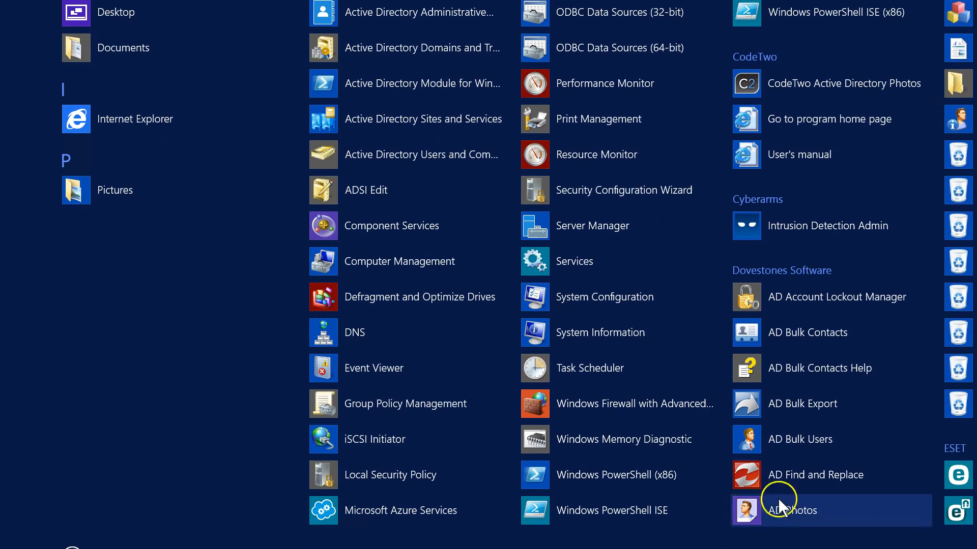
right_click(790, 434)
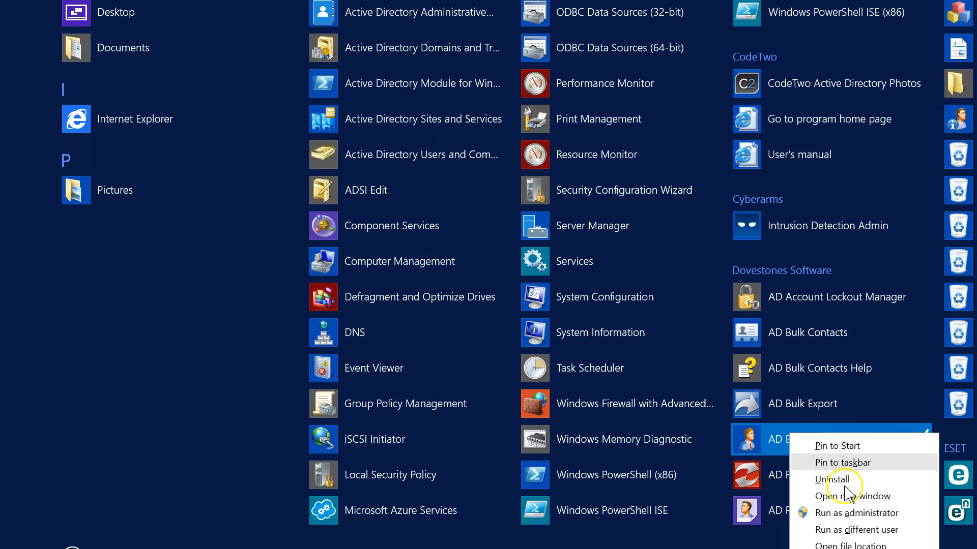
click(877, 513)
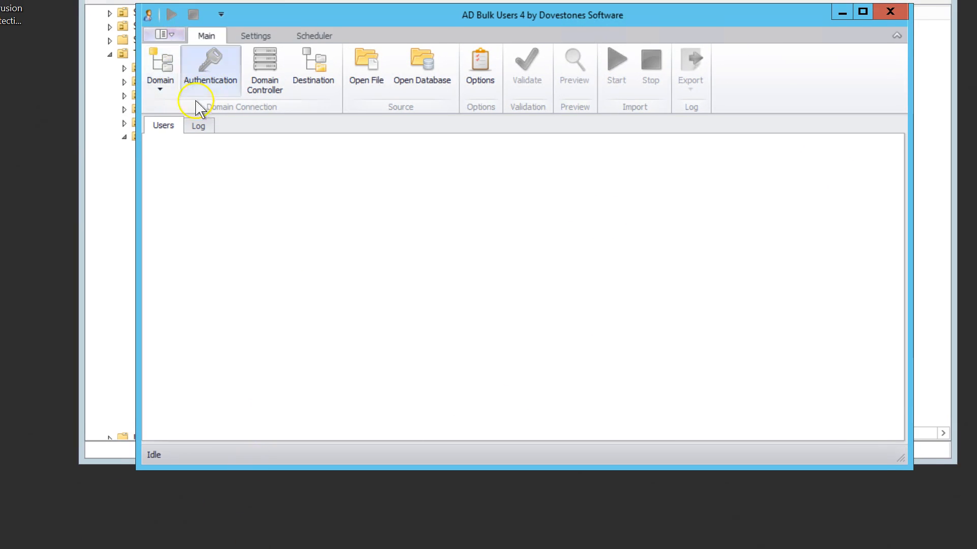
- Confirm the domain thehill.org and select Ajax.thehill.org as the domain controller
click(160, 92)
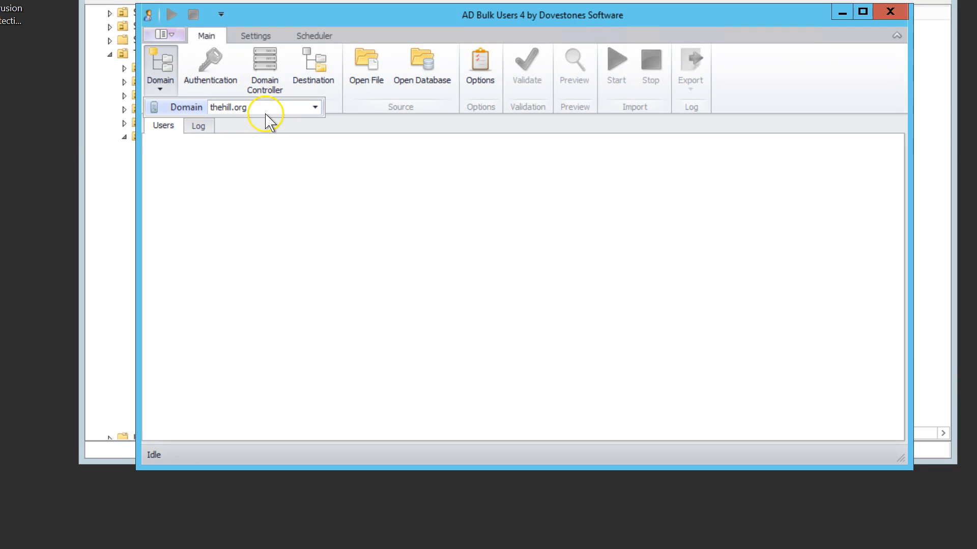
click(239, 226)
click(256, 84)
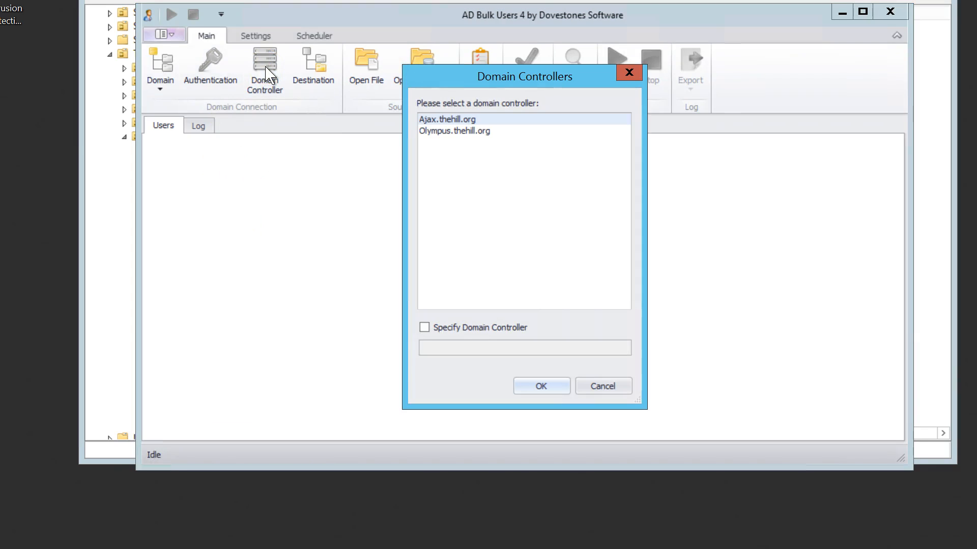
click(442, 120)
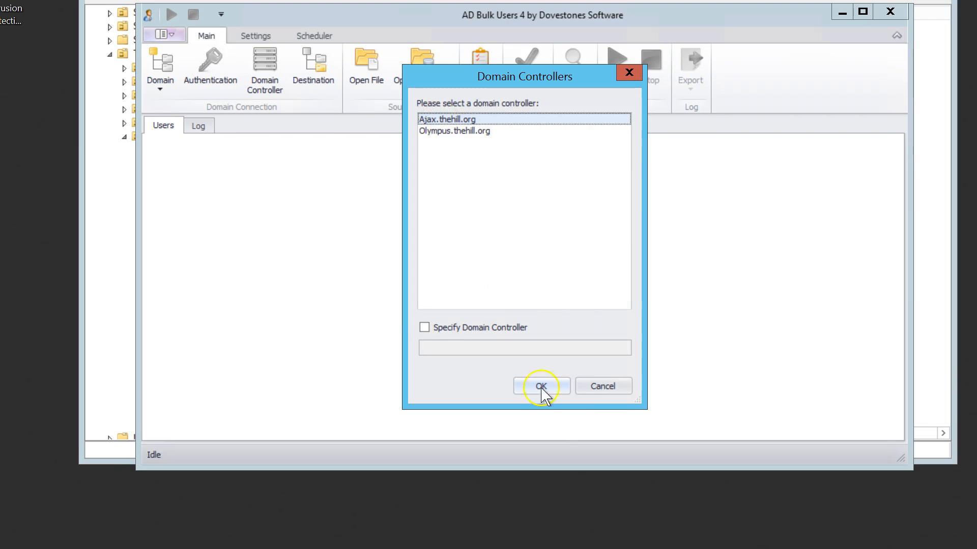
click(541, 388)
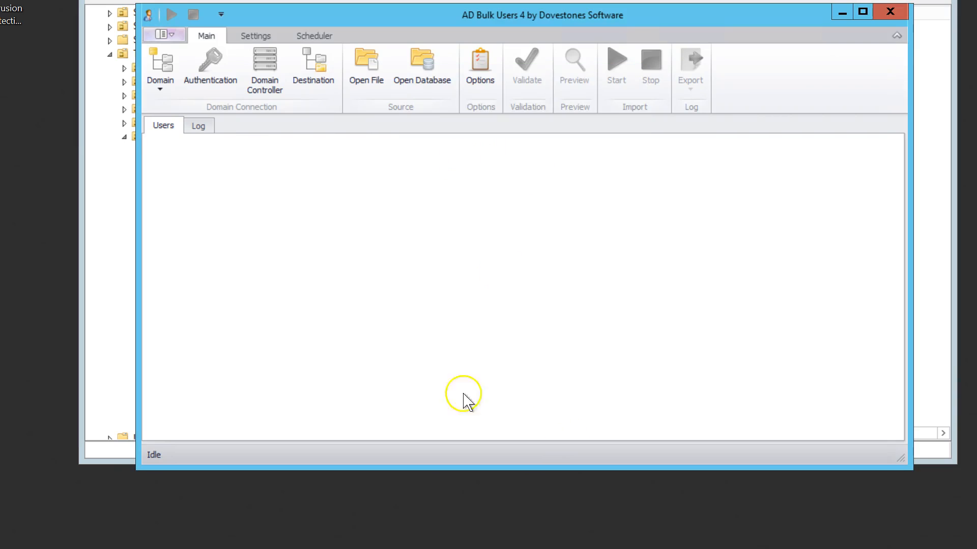
- Set the destination OU to New Students under The Hill > Users > Students
click(322, 71)
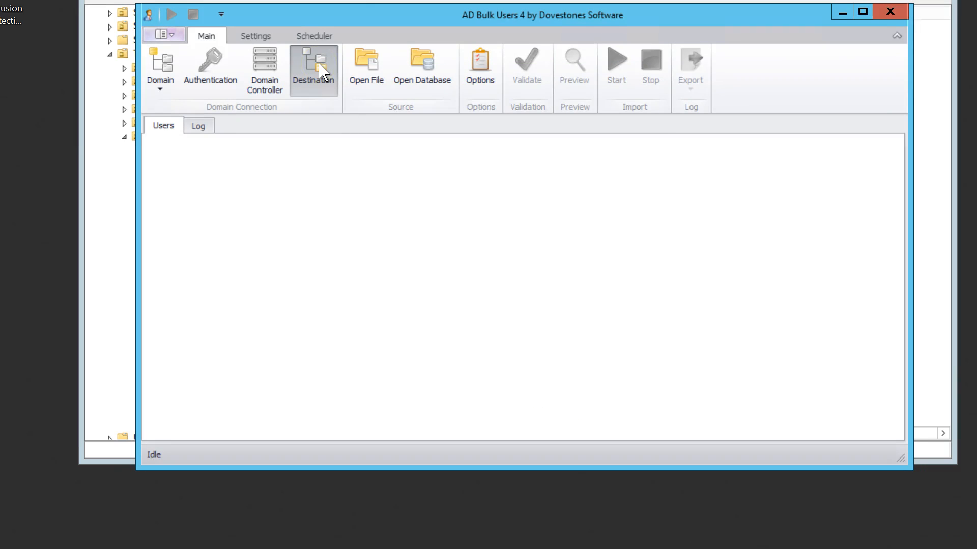
click(310, 75)
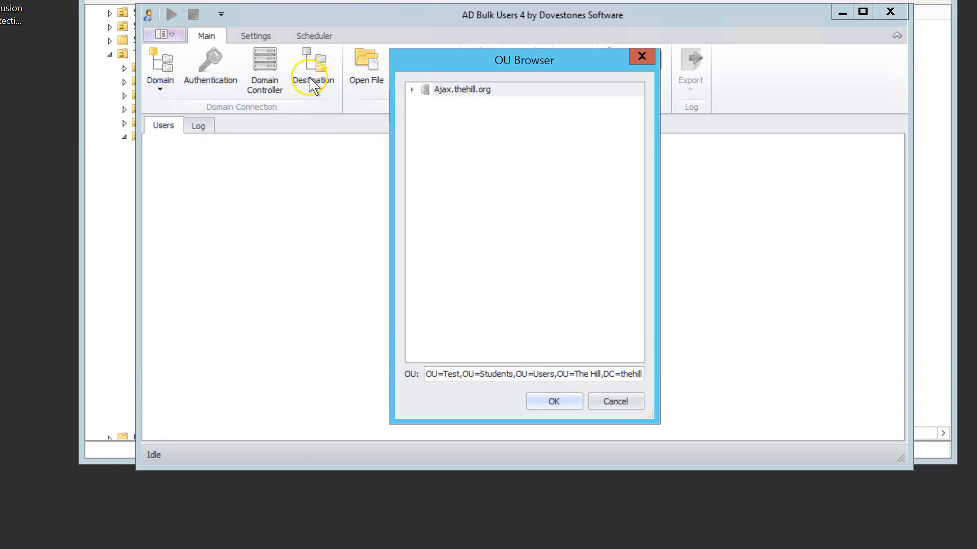
click(412, 92)
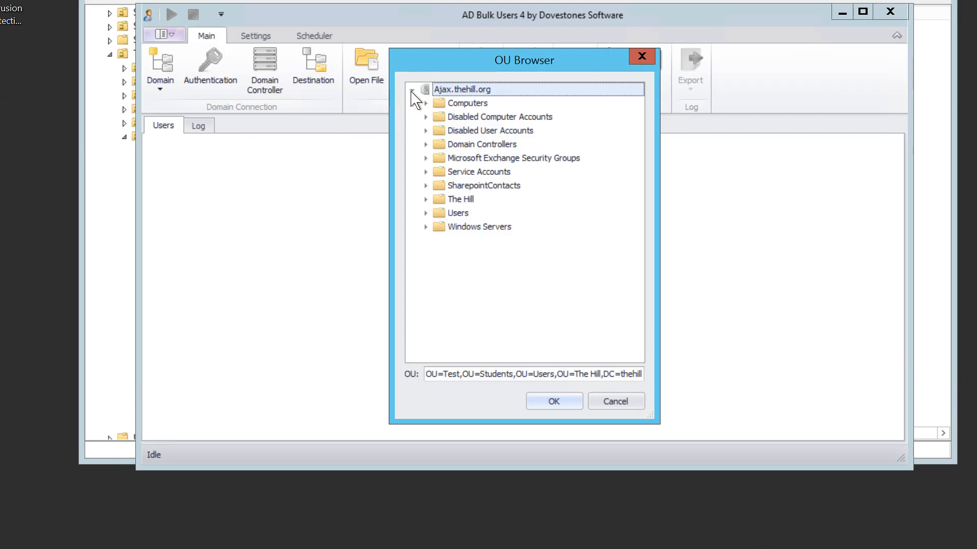
click(426, 200)
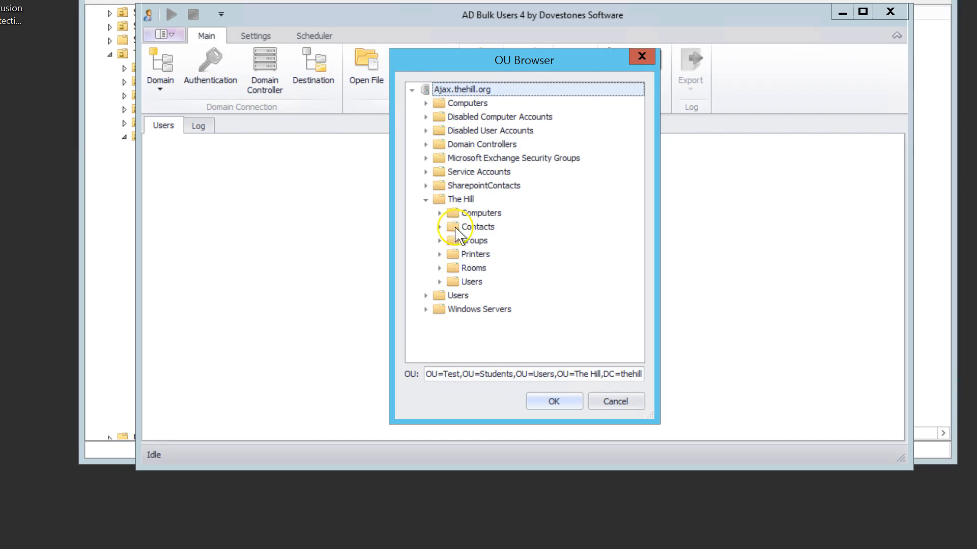
click(439, 282)
click(453, 308)
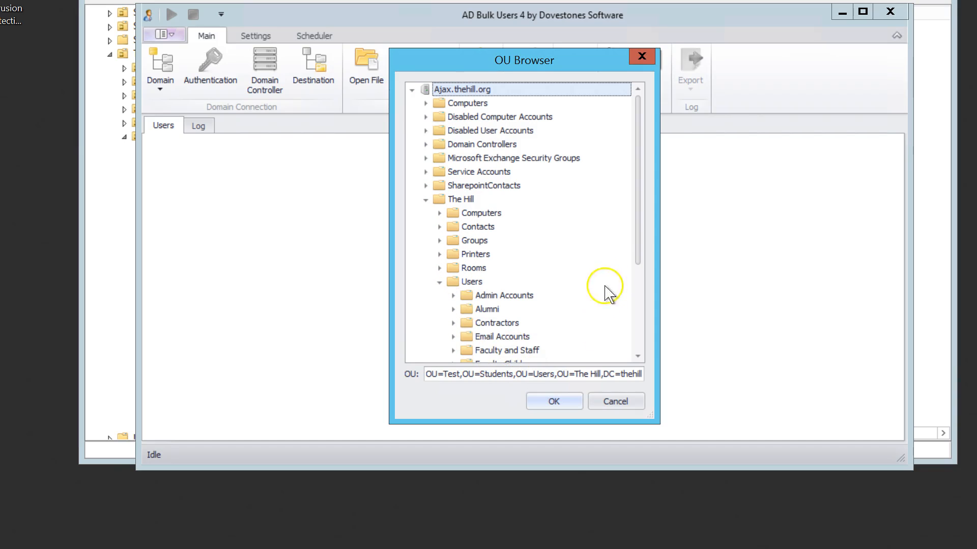
drag(640, 249, 627, 333)
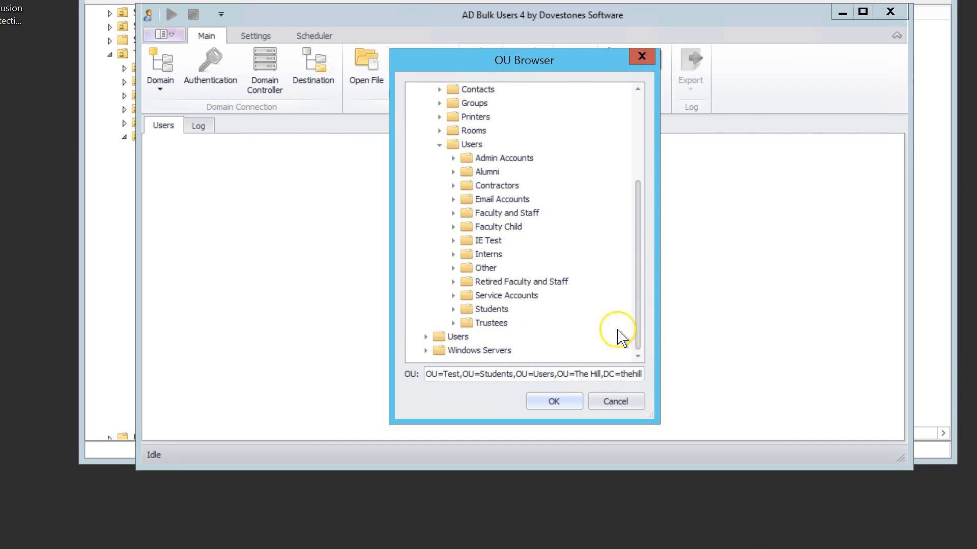
click(454, 309)
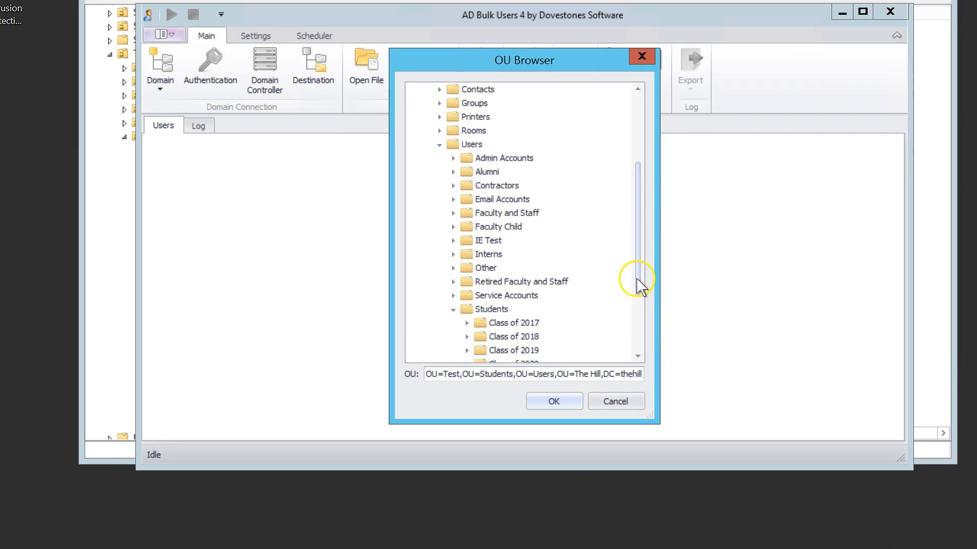
drag(640, 287, 645, 338)
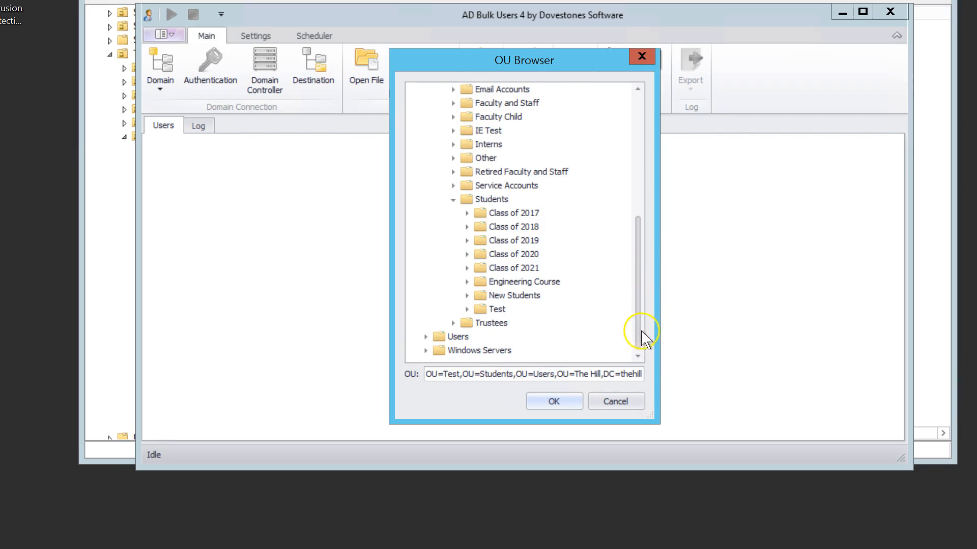
click(518, 300)
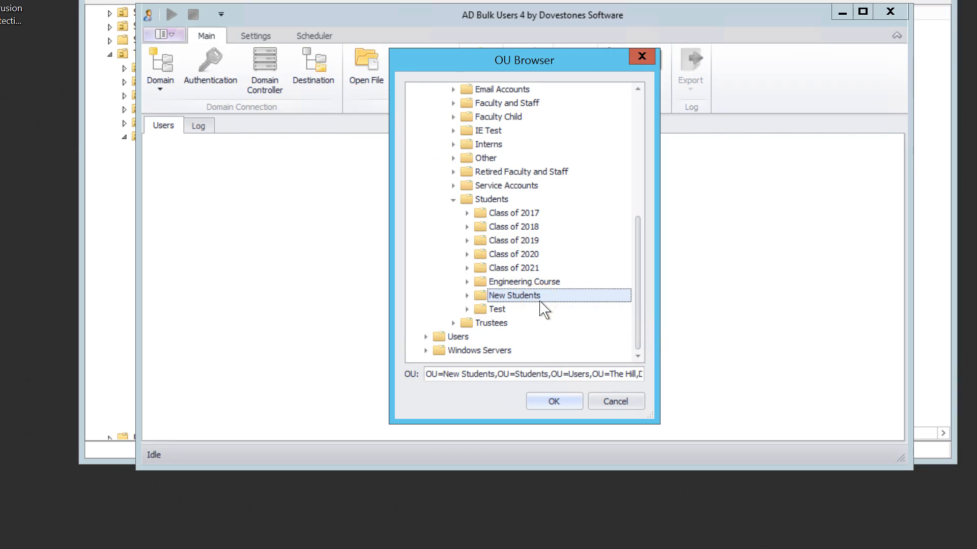
click(541, 403)
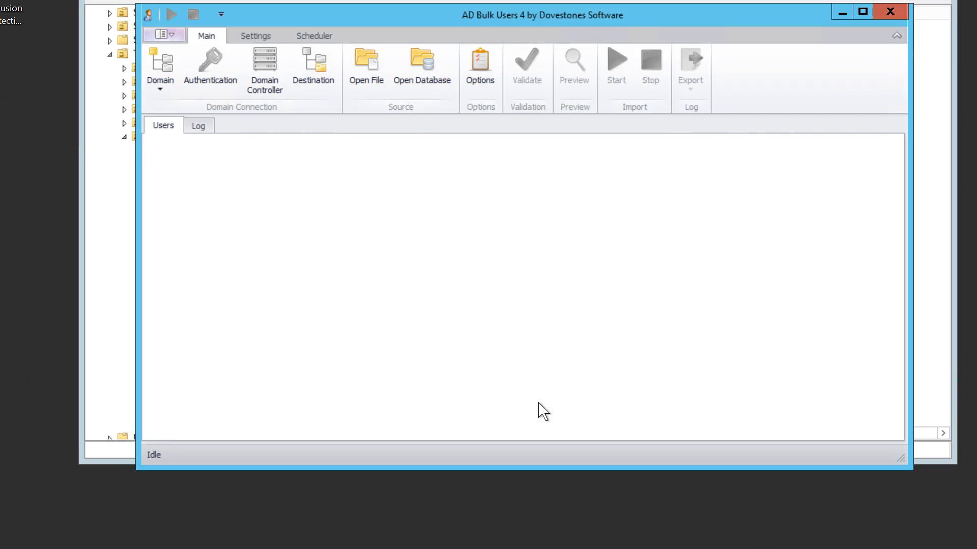
- Load 2017 New Students AD Import.xlsx from C:\TEMP as the user source file
click(364, 87)
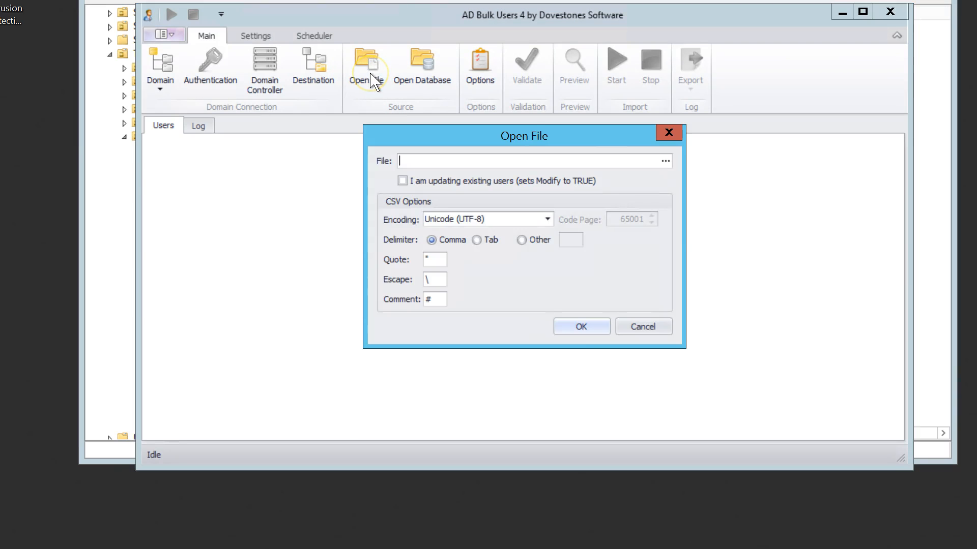
click(667, 162)
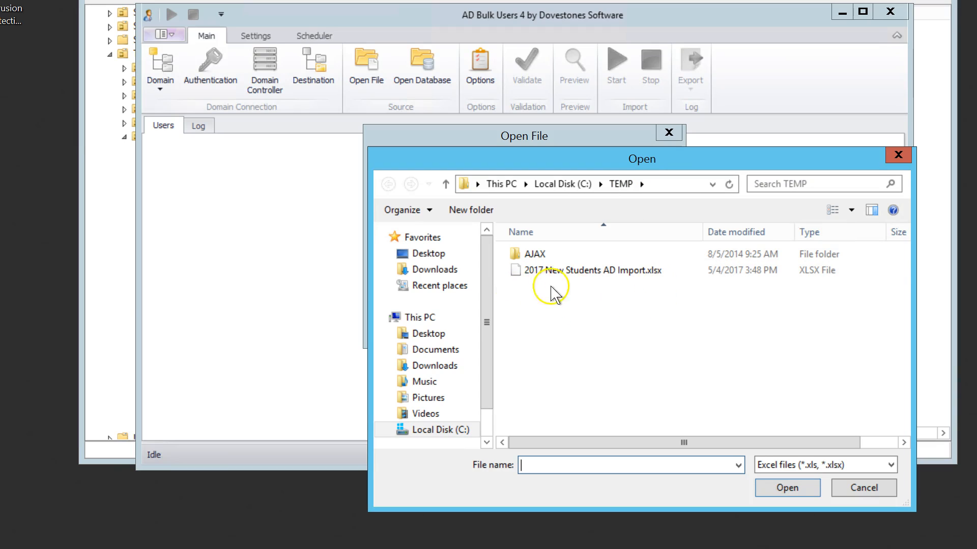
click(571, 275)
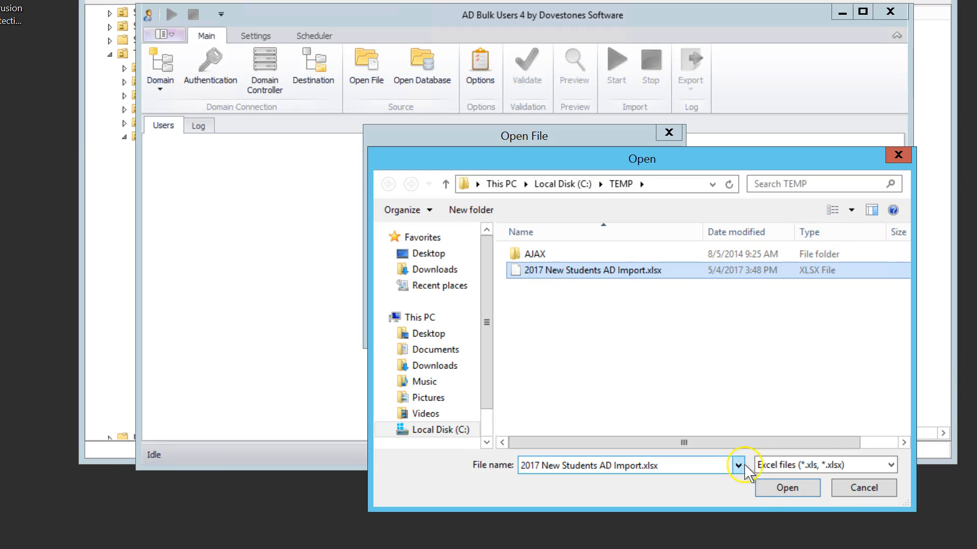
click(767, 490)
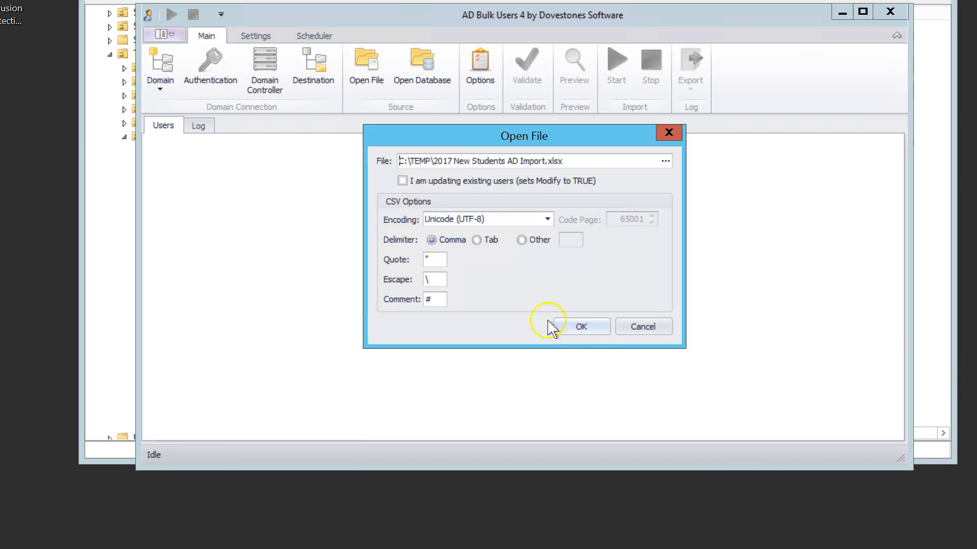
click(581, 327)
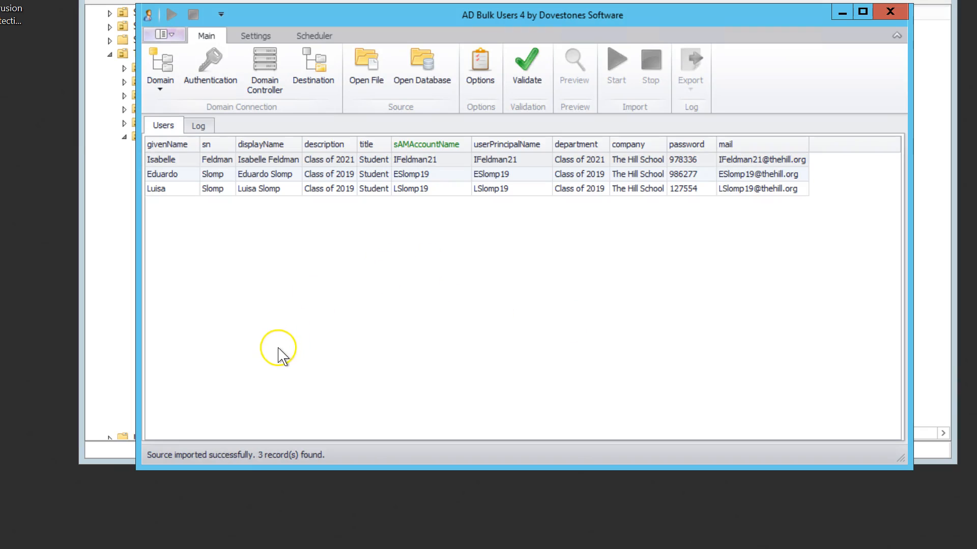
- Validate the imported user records
click(531, 76)
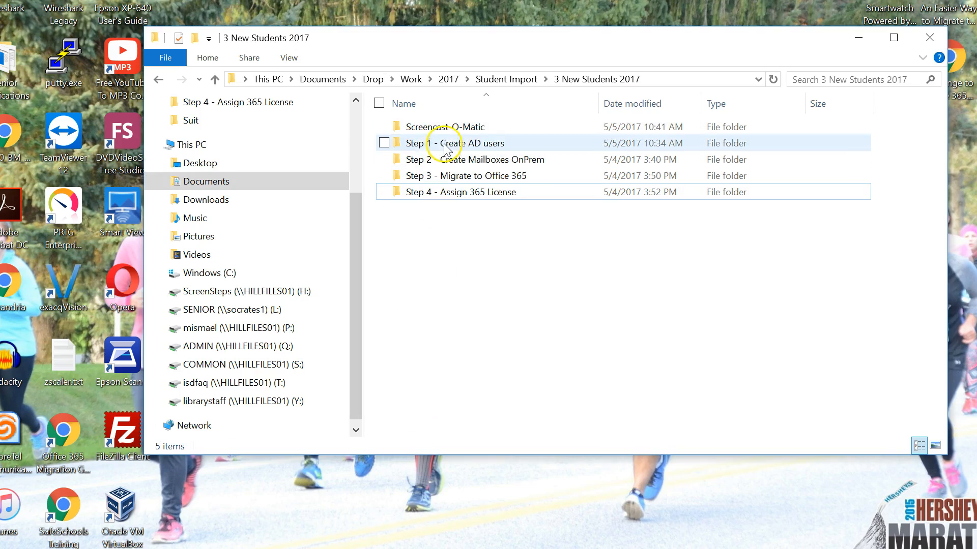
- Open 2017 New Students AD Import.xlsx from the Step 1 - Create AD users folder, review its columns, and close it
double_click(441, 138)
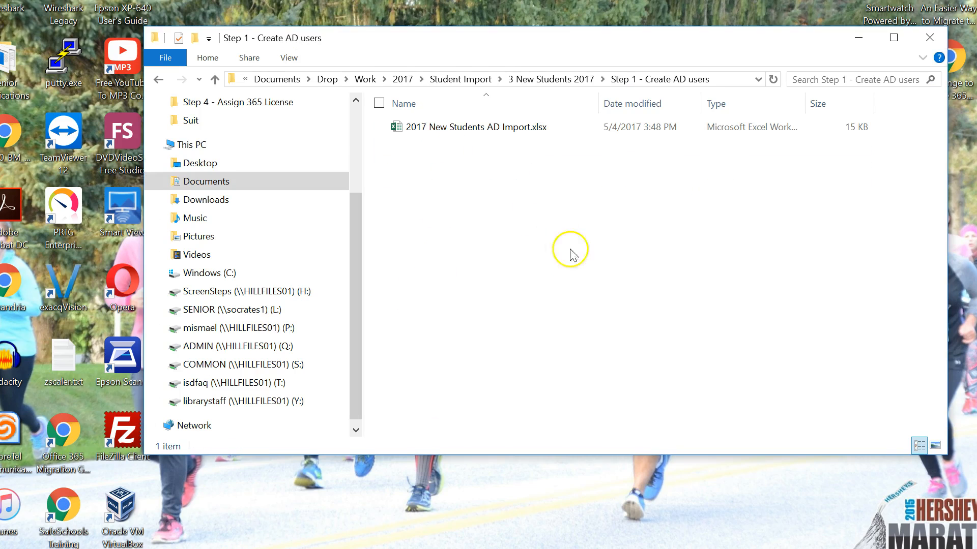
double_click(442, 127)
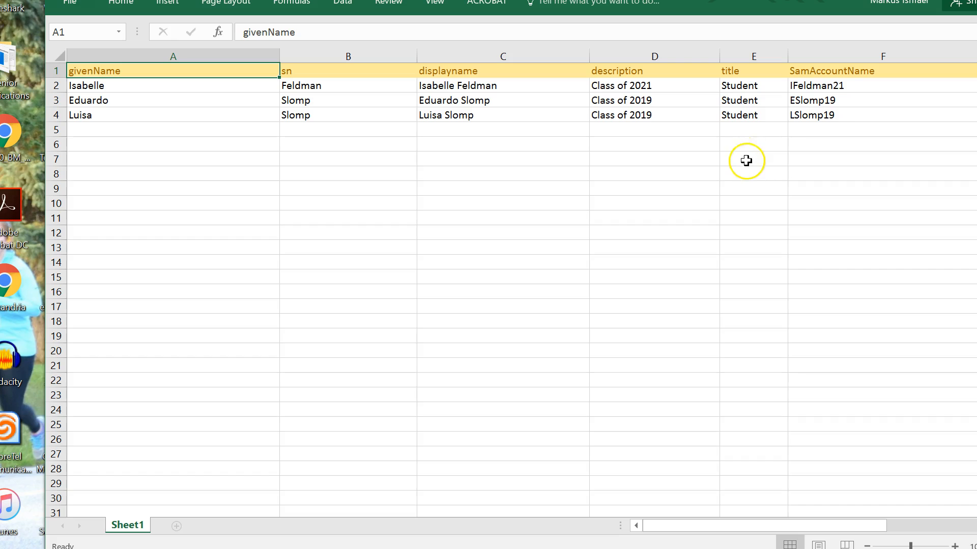
drag(673, 524, 734, 530)
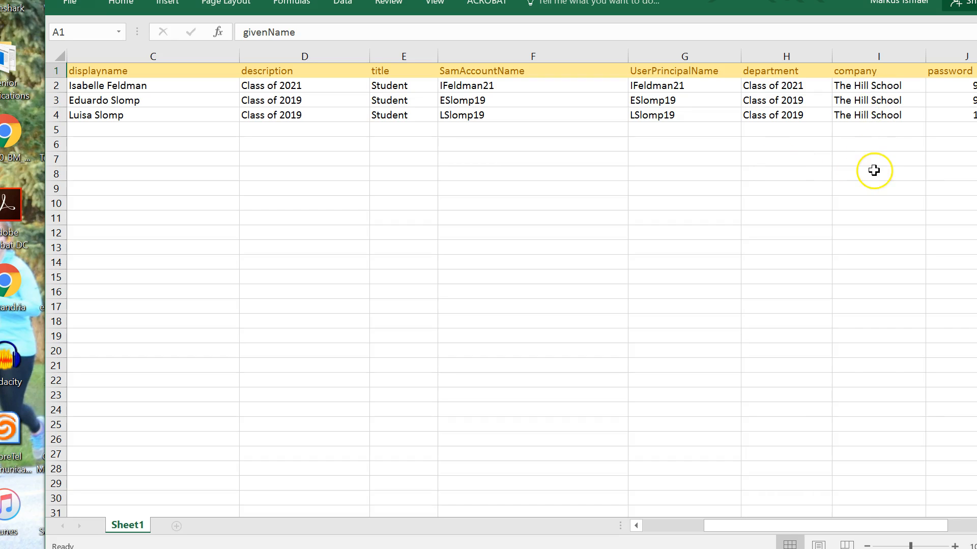
drag(858, 534, 916, 527)
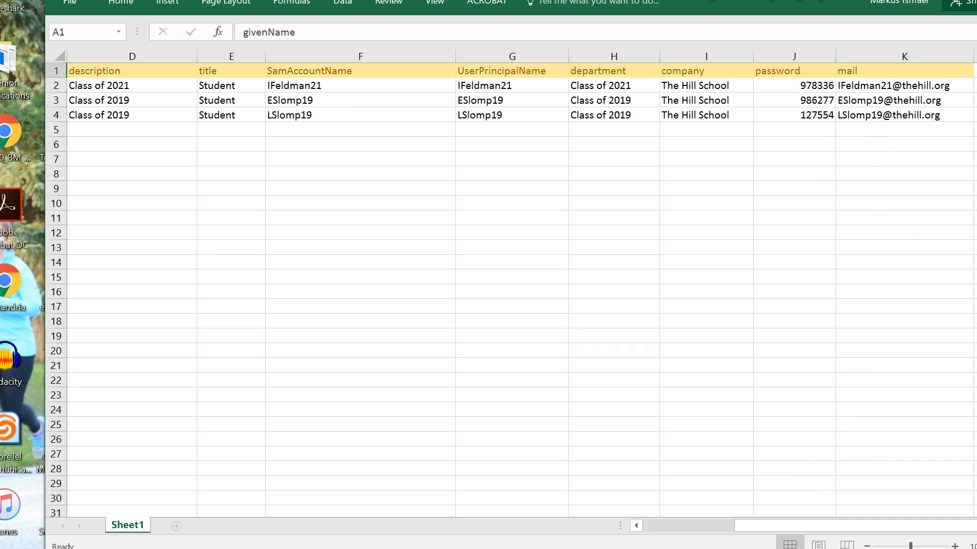
key(alt+F4)
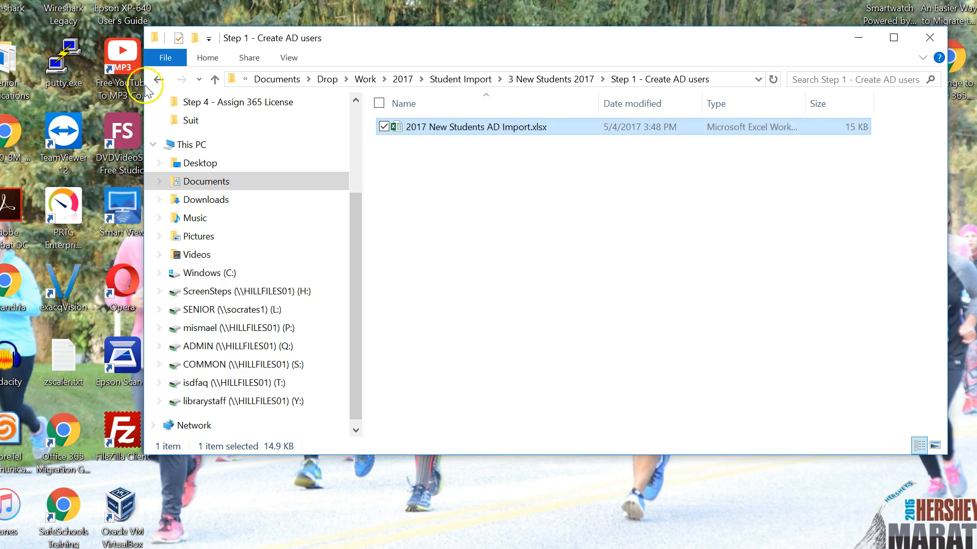
- Return to AD Bulk Users and validate the imported student records again
click(215, 80)
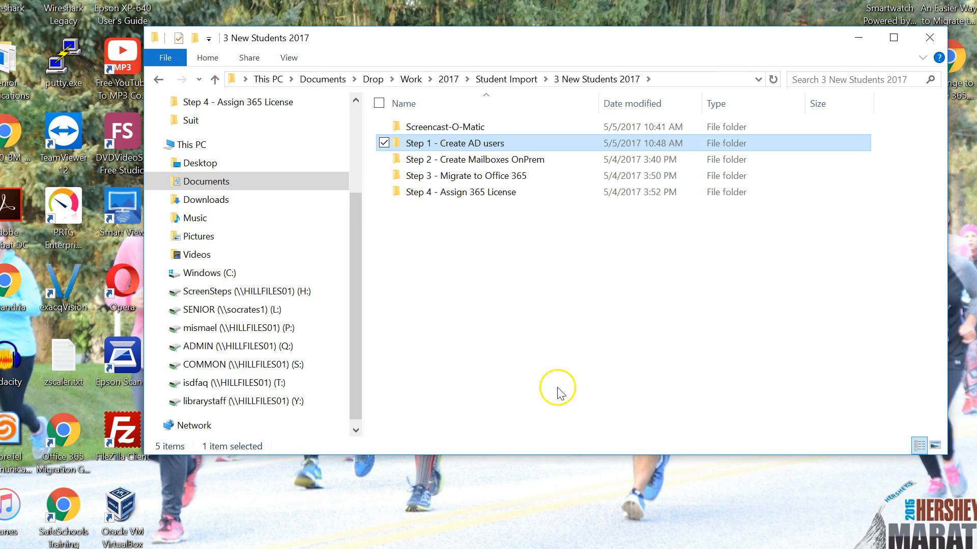
click(559, 392)
mouse_move(560, 544)
click(554, 524)
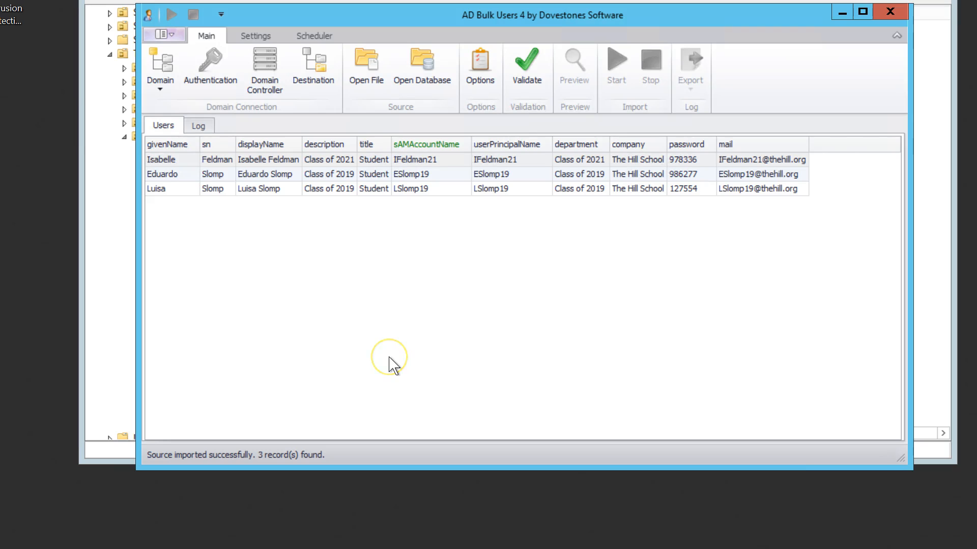
click(373, 352)
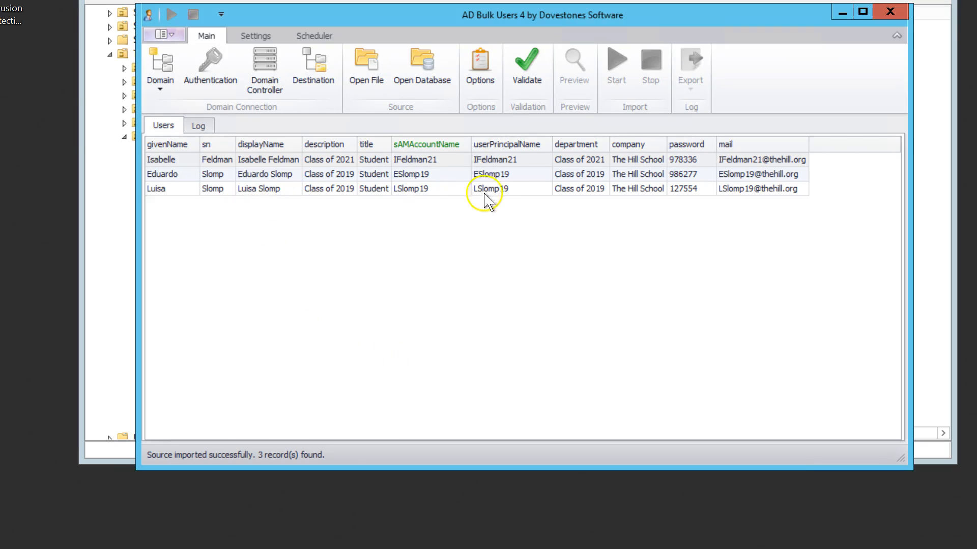
click(527, 70)
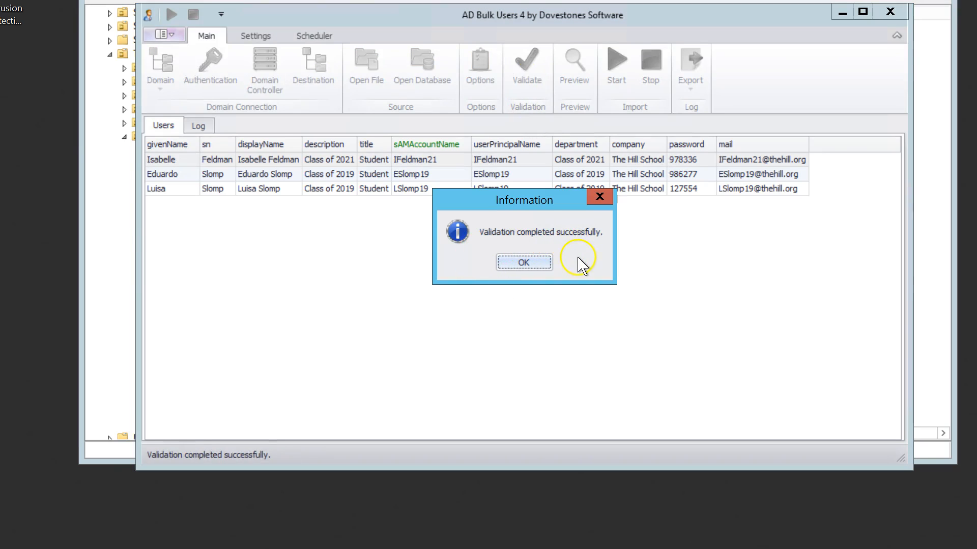
click(524, 262)
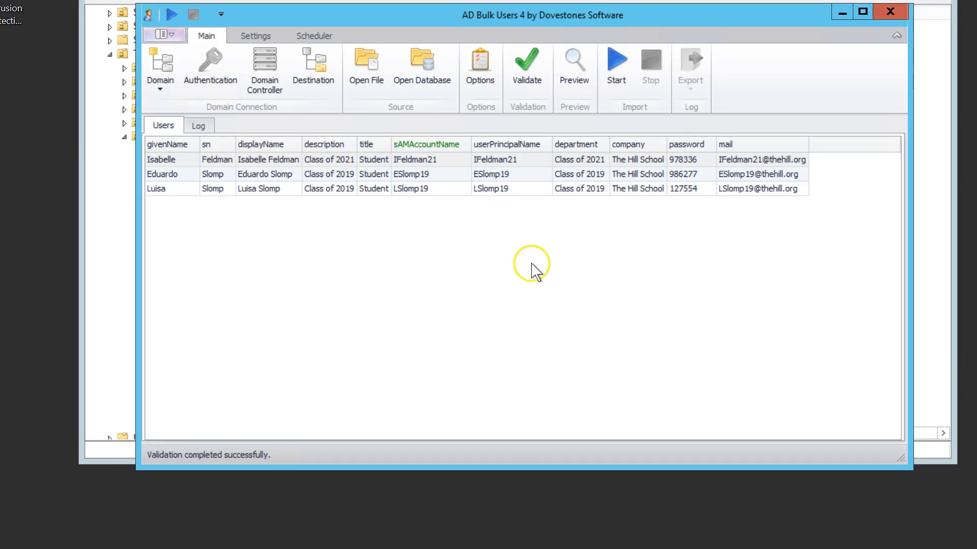
- Start the import to create the student accounts in Active Directory
click(616, 64)
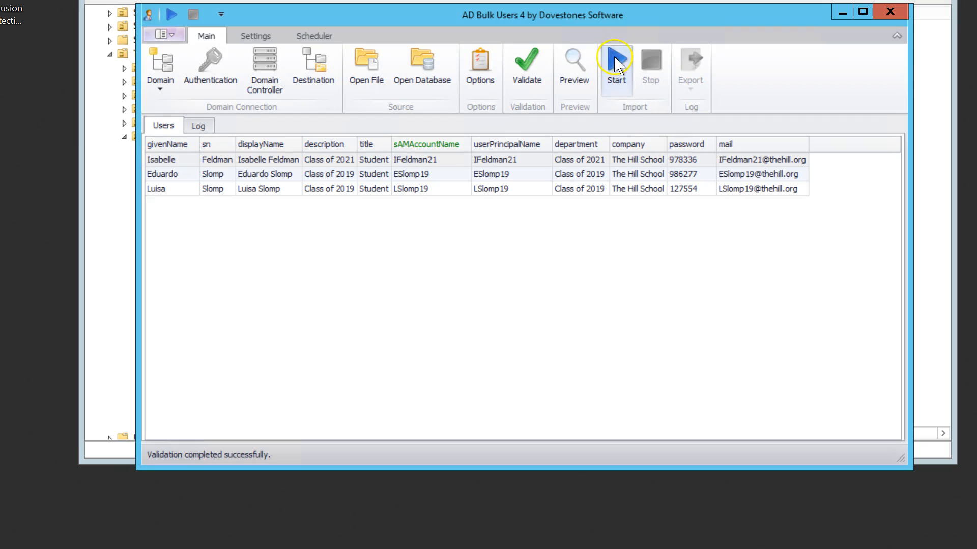
click(616, 65)
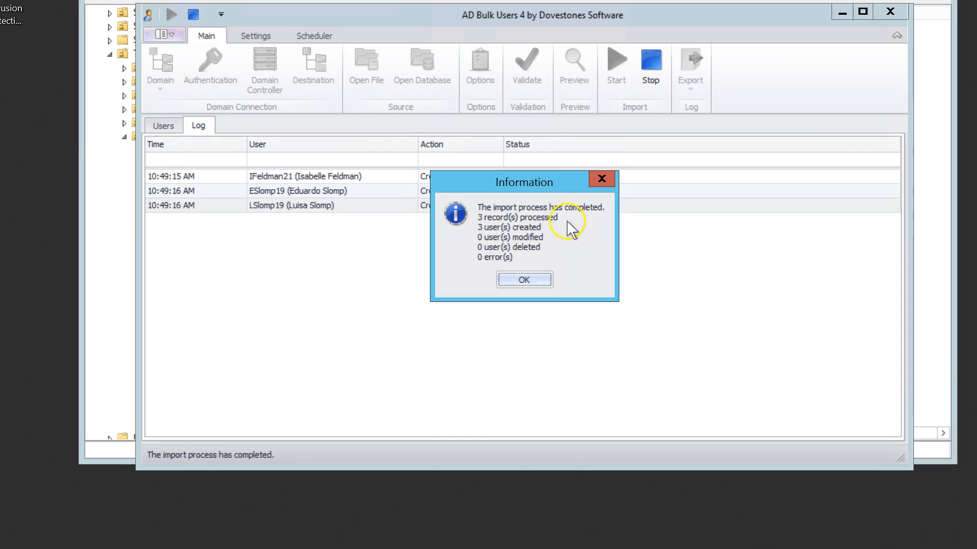
click(524, 280)
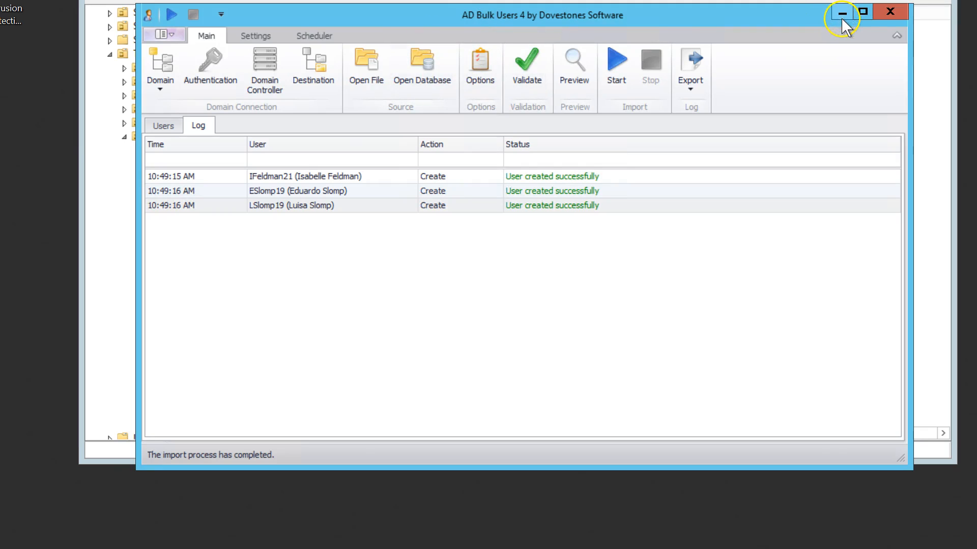
- Refresh the New Students OU in Active Directory Users and Computers to show the created accounts
click(891, 12)
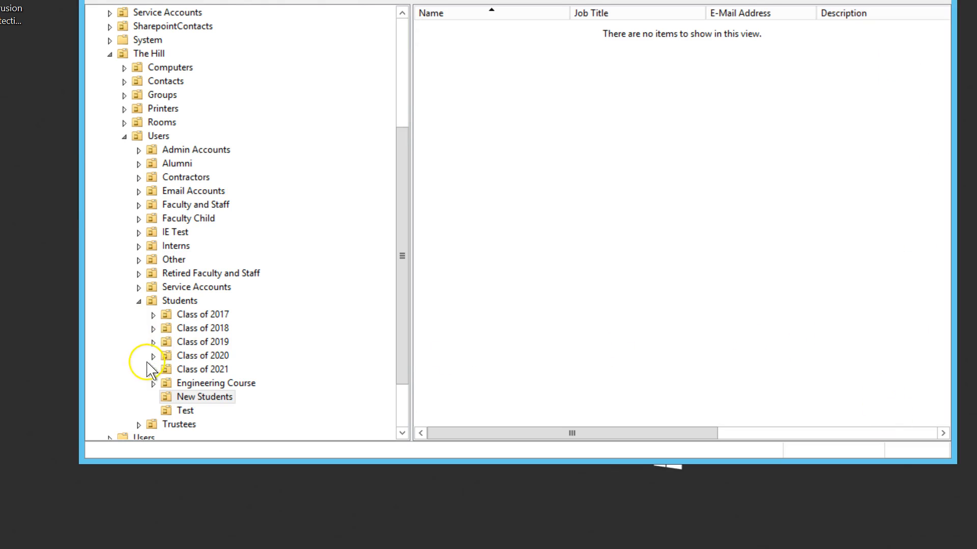
drag(324, 0, 307, 17)
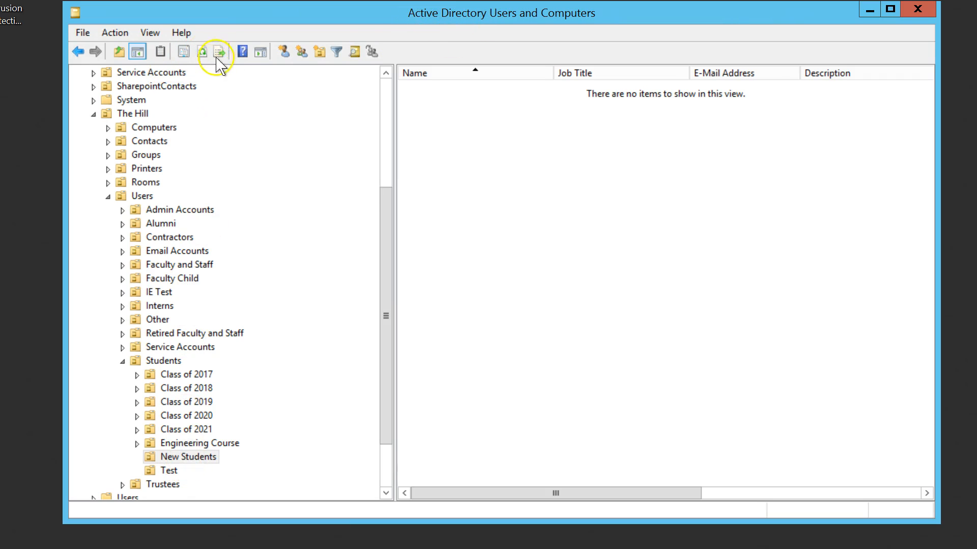
click(202, 52)
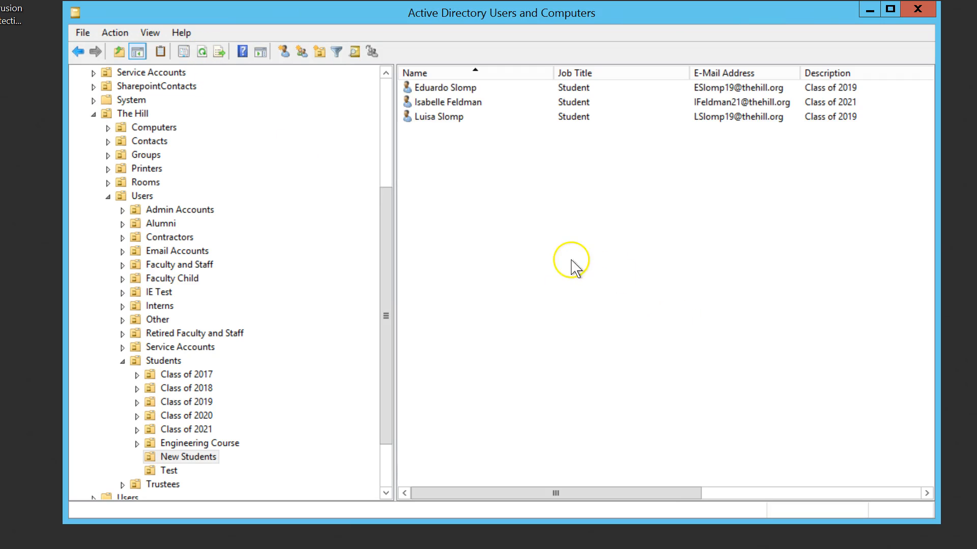
- Open the first new student's account properties and review its General, Account, Telephones, Organization and Member Of tabs
double_click(469, 87)
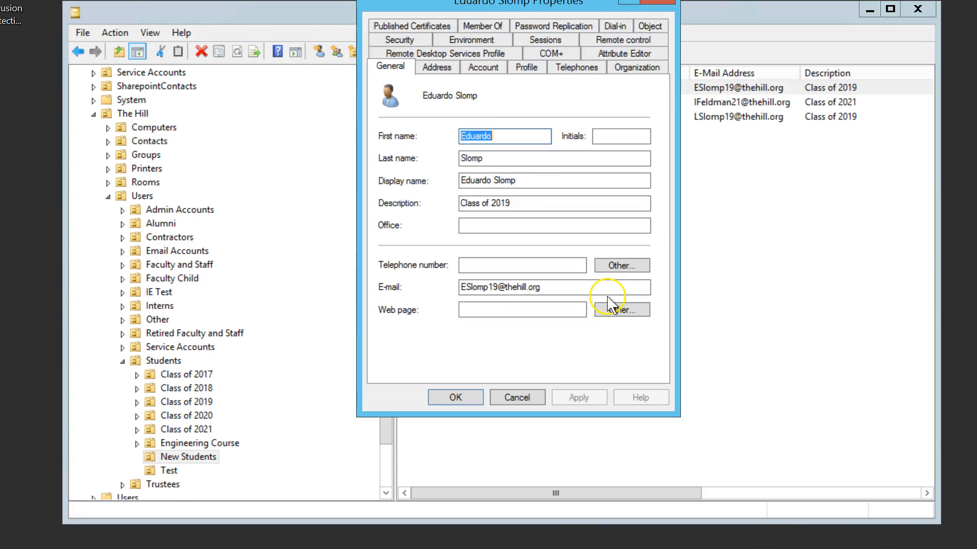
drag(470, 5, 447, 53)
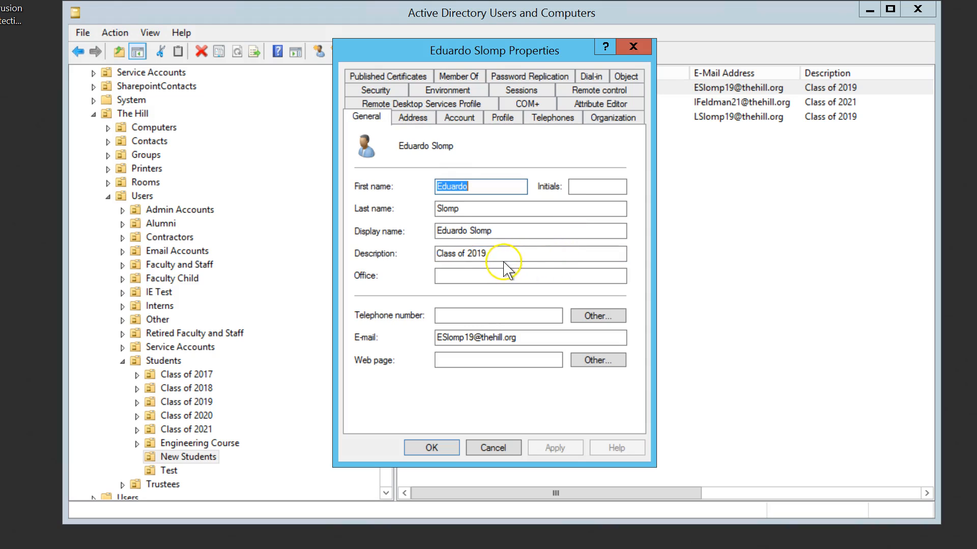
click(415, 119)
click(459, 125)
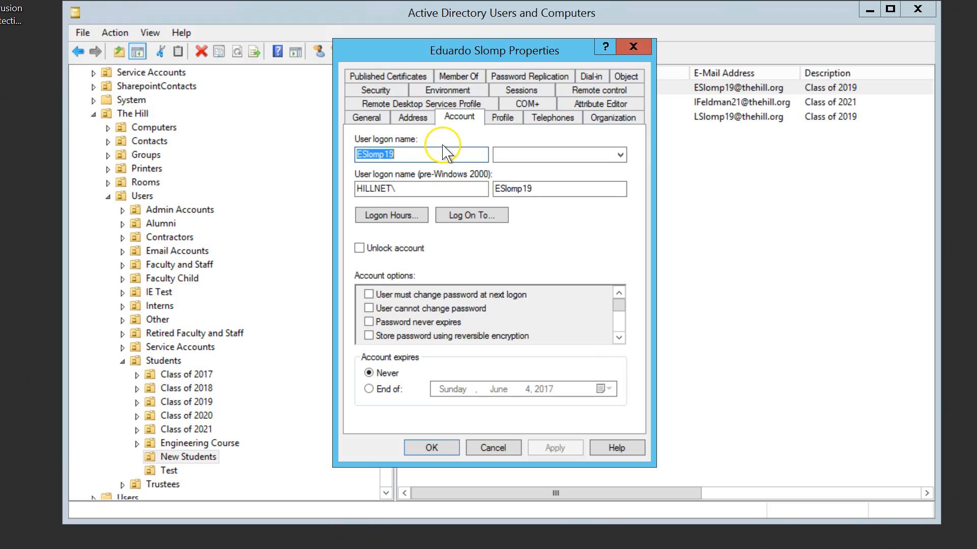
click(502, 120)
click(552, 120)
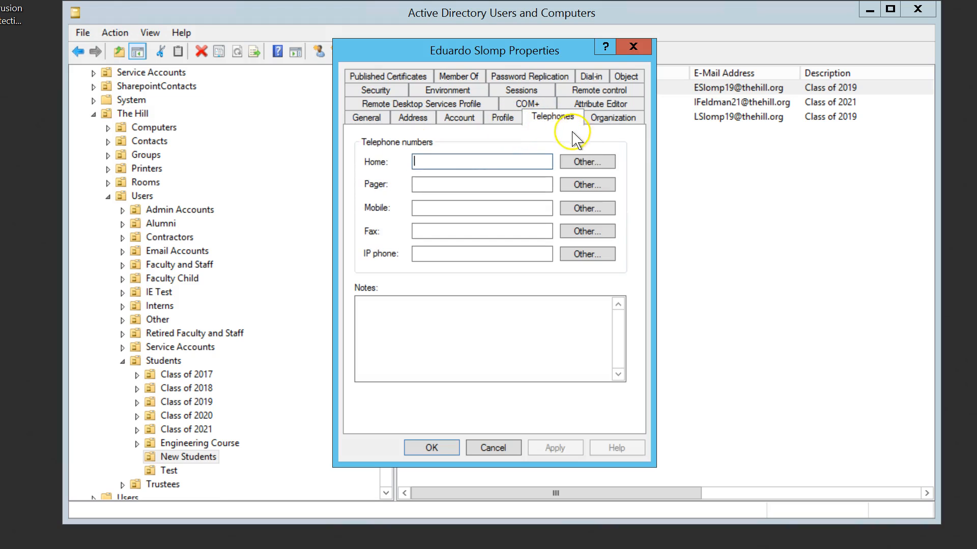
click(615, 126)
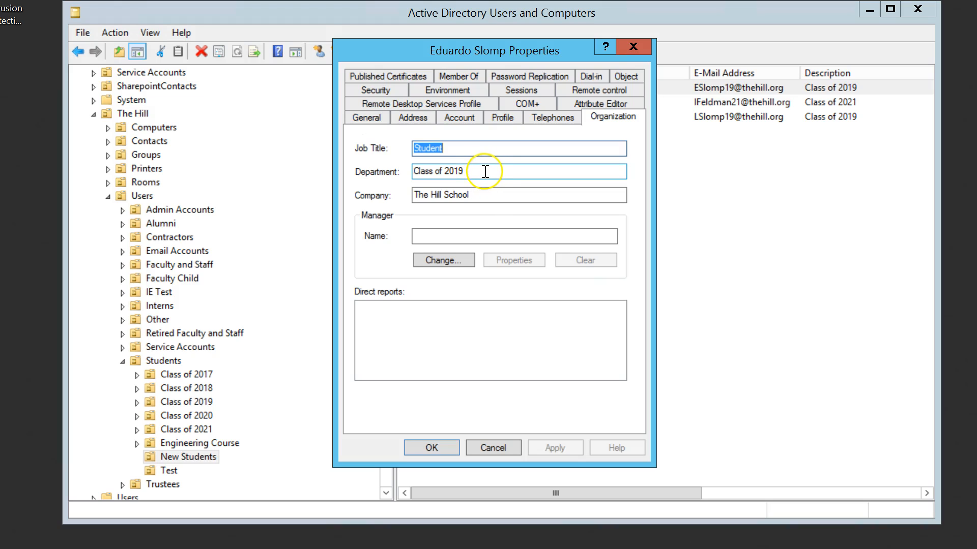
click(454, 78)
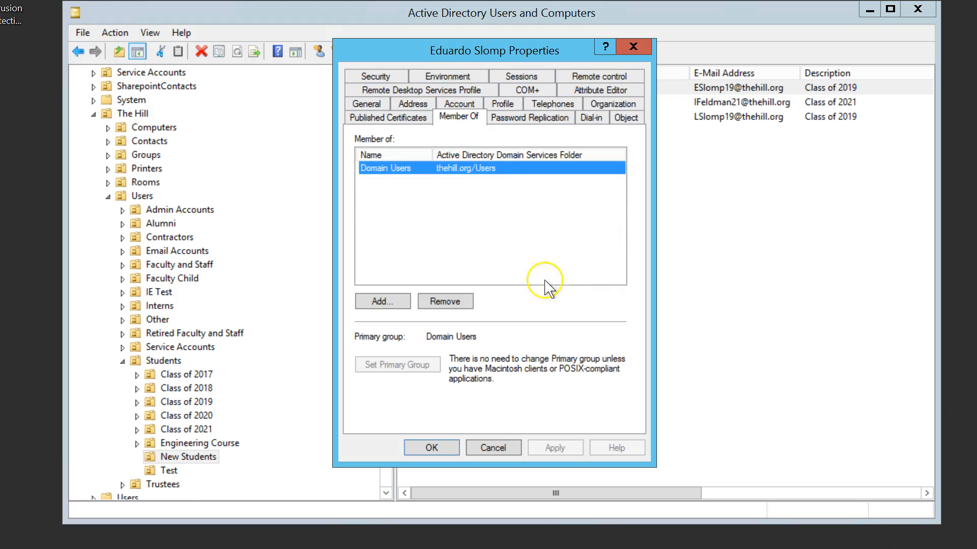
click(422, 457)
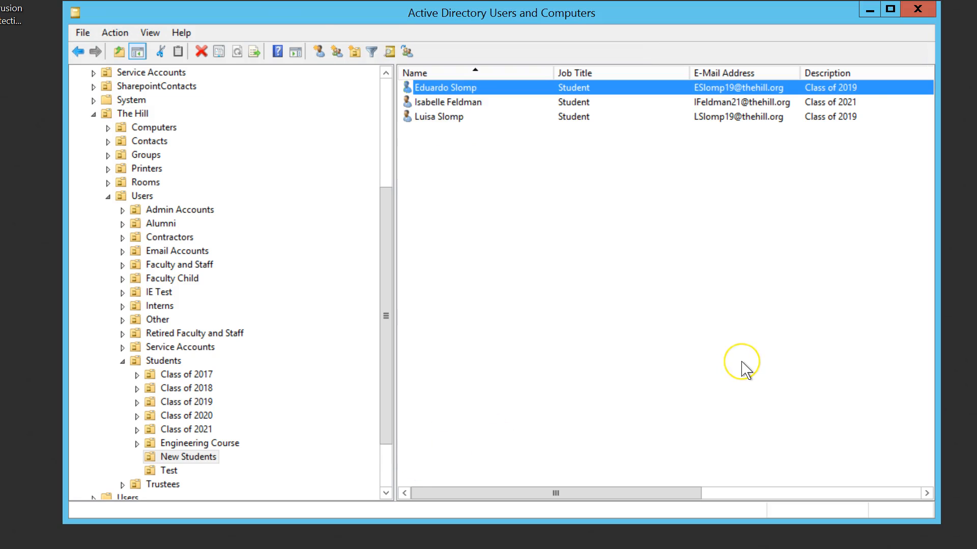
- Reopen 2017 New Students AD Import.xlsx from the Step 1 - Create AD users folder and close it again
click(725, 357)
click(734, 373)
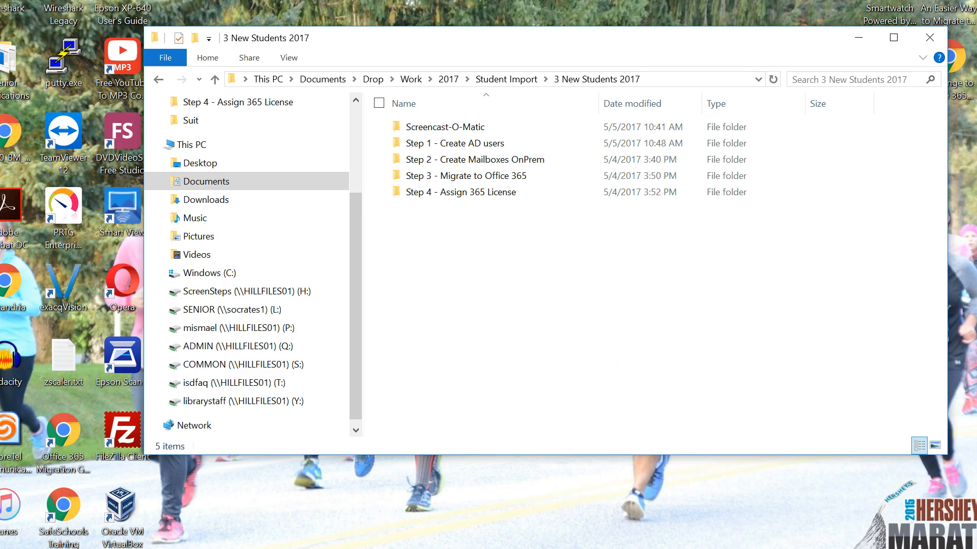
click(449, 548)
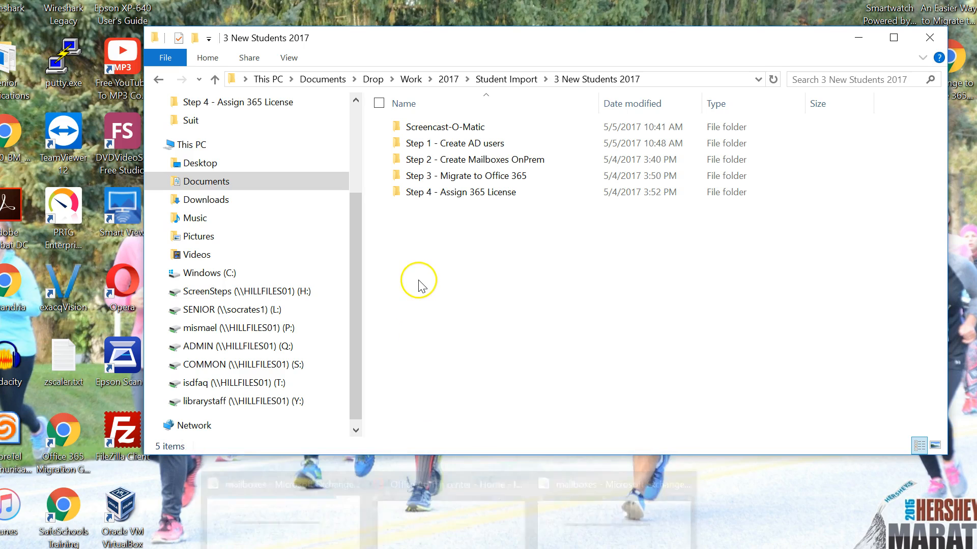
click(468, 145)
double_click(469, 145)
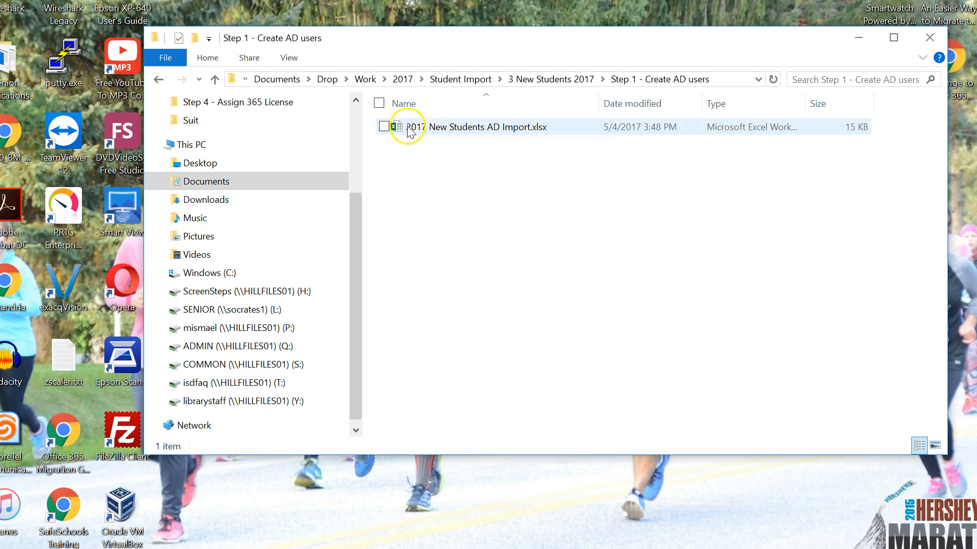
click(429, 128)
key(Return)
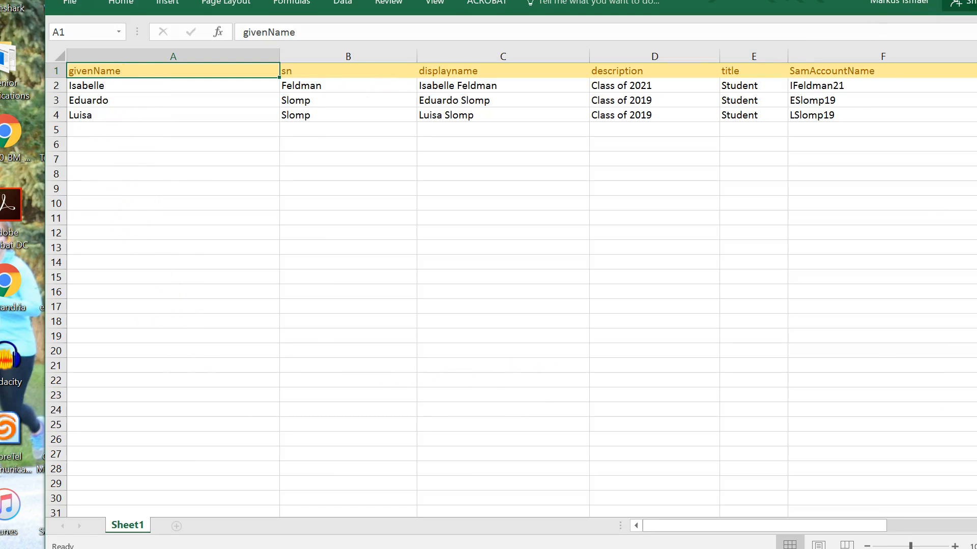
click(974, 1)
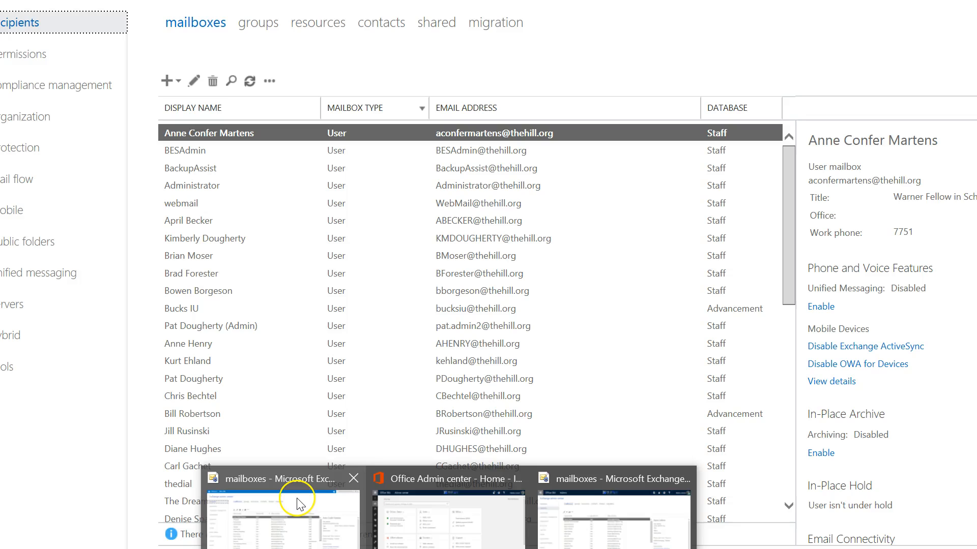
- Search the Exchange admin center mailboxes for a new student's last name, then clear the search
click(300, 499)
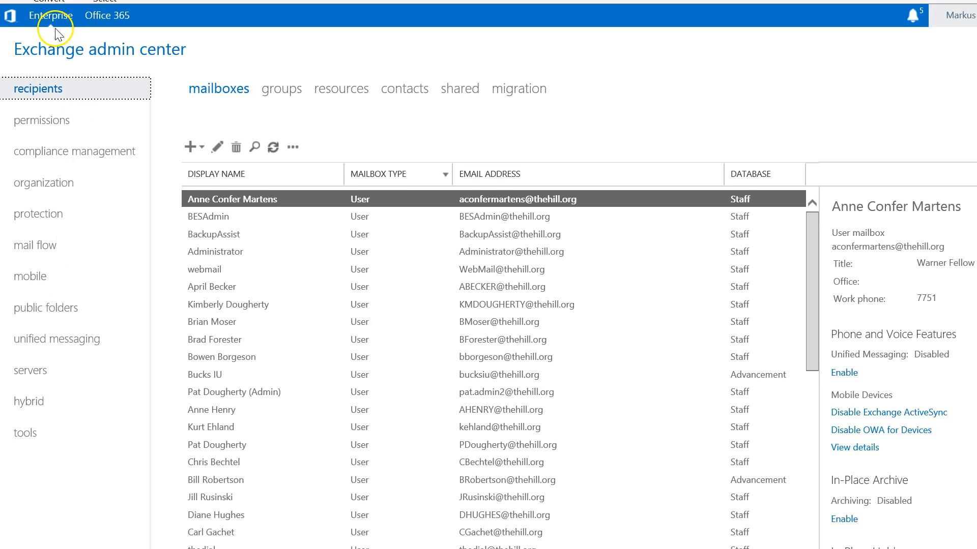
click(254, 147)
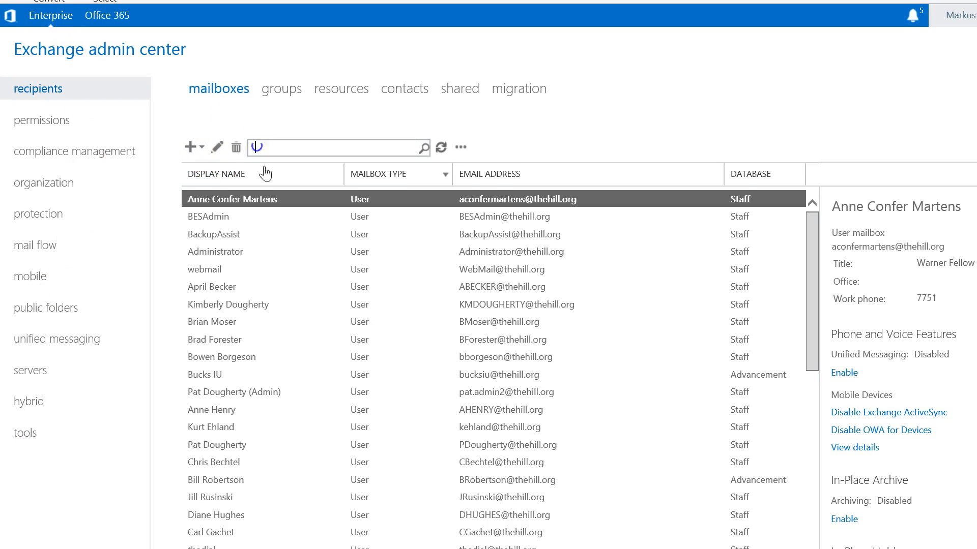
text(feldman)
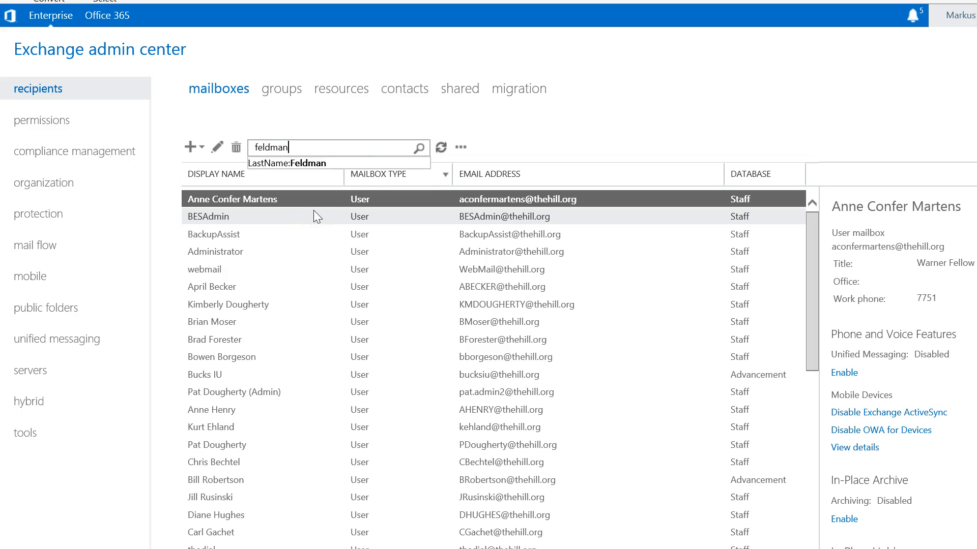
click(413, 147)
click(416, 148)
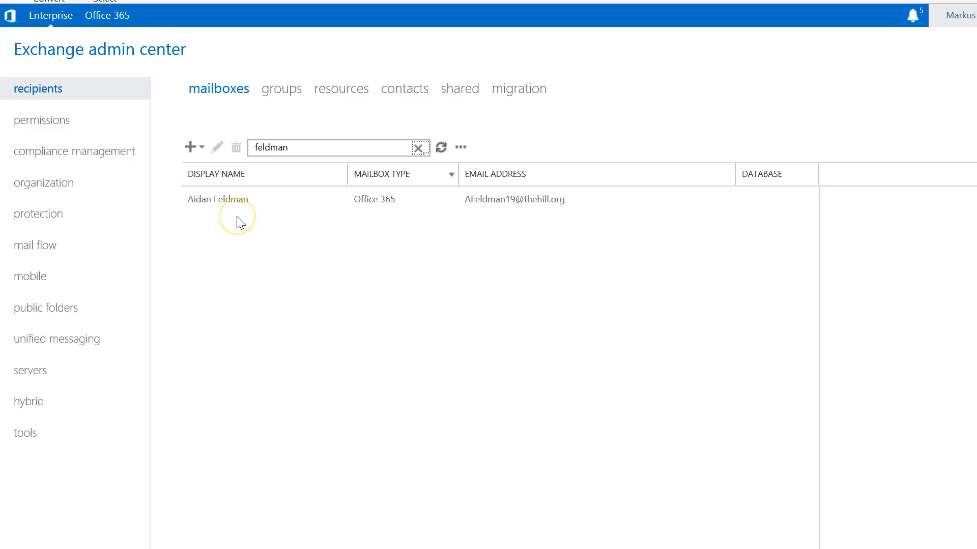
click(418, 148)
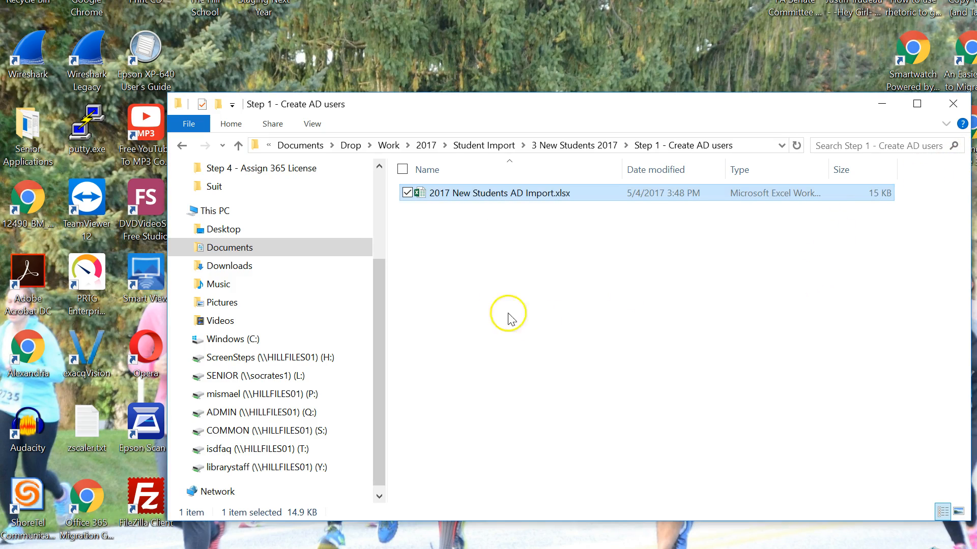
- Check the mailbox databases under servers in the Exchange admin center, then return to recipients
click(491, 312)
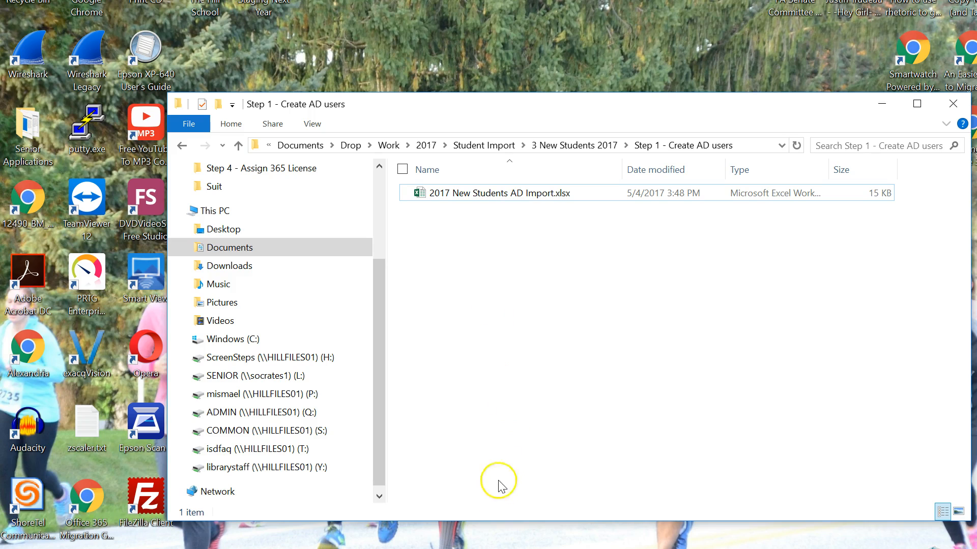
mouse_move(473, 548)
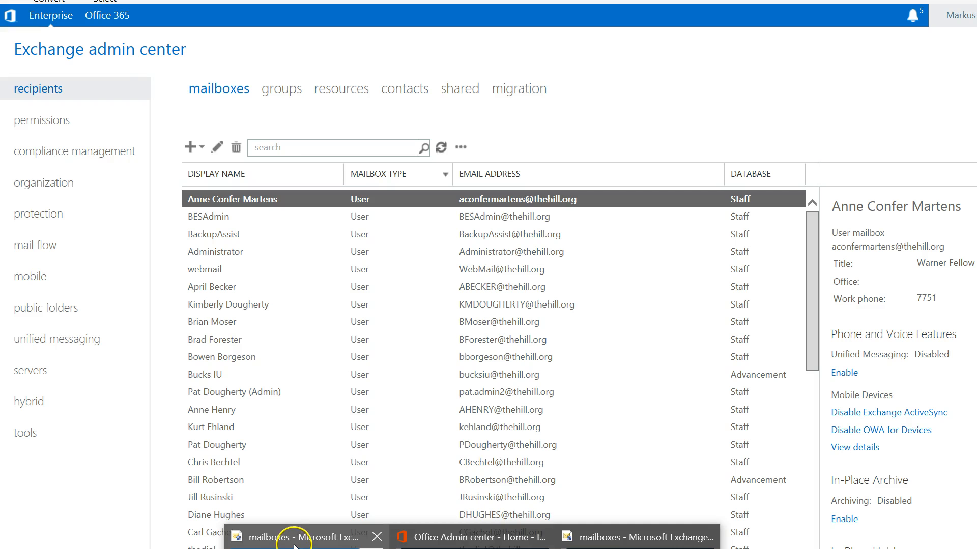
click(235, 534)
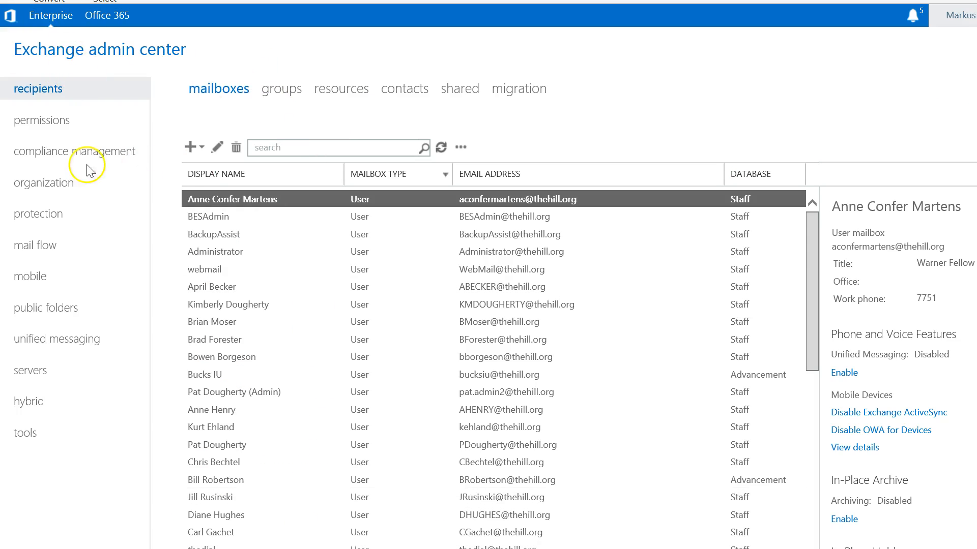
click(41, 375)
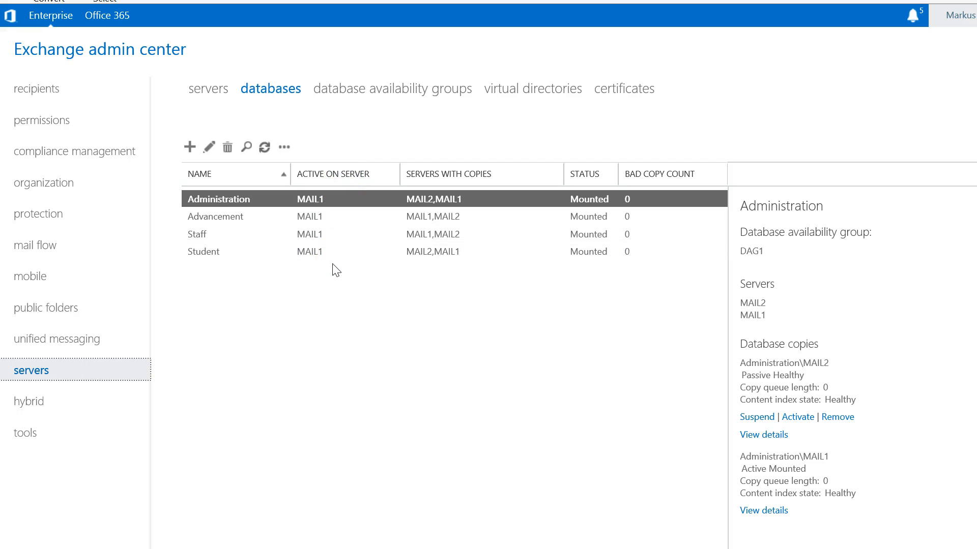
click(36, 92)
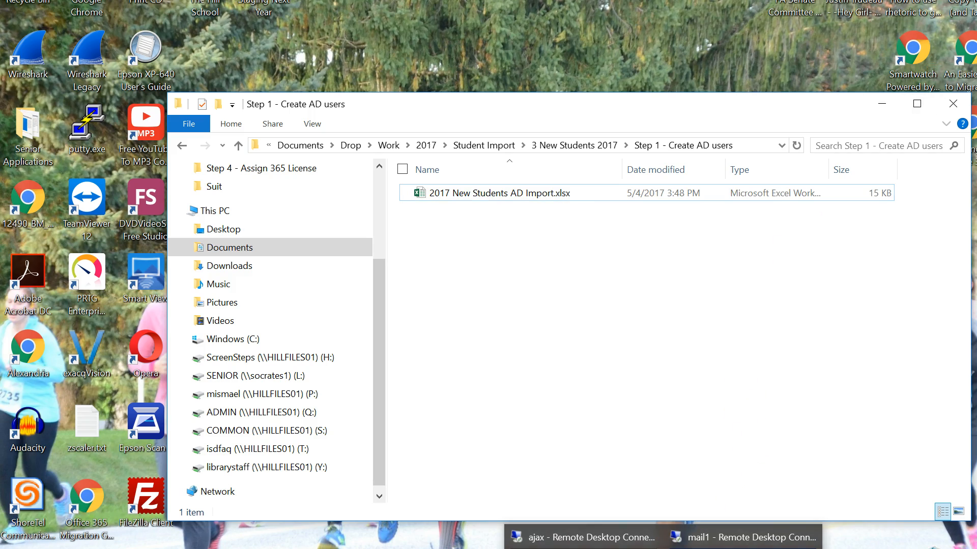
- Switch to the mail1 remote desktop and open the C:\Temp folder
click(743, 537)
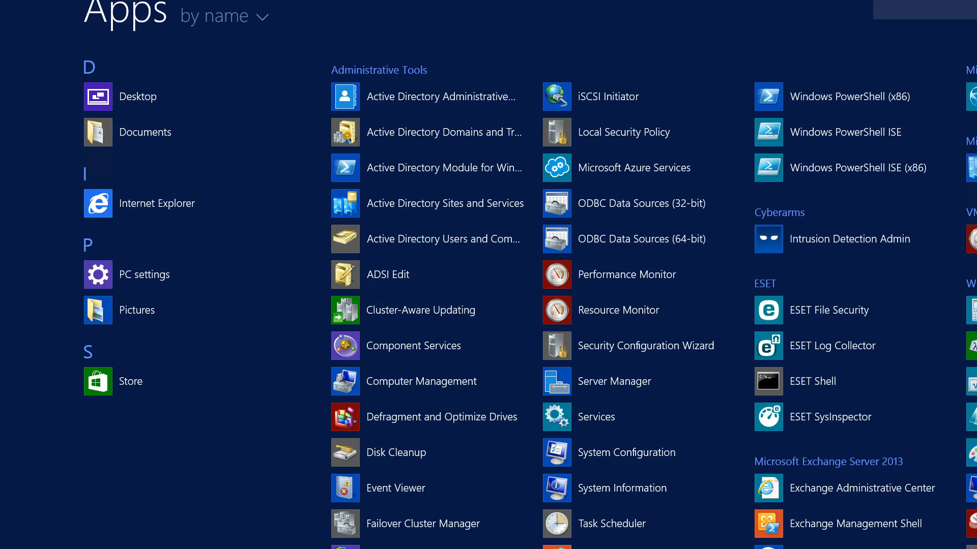
key(super)
click(197, 517)
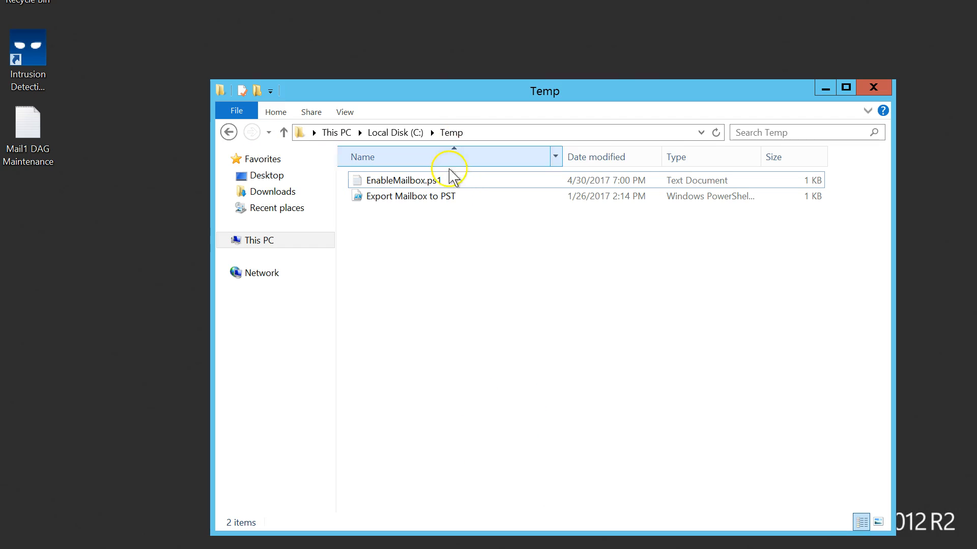
- Open EnableMailbox.ps1 in Notepad to review its search base and database parameters, then minimize it
right_click(413, 181)
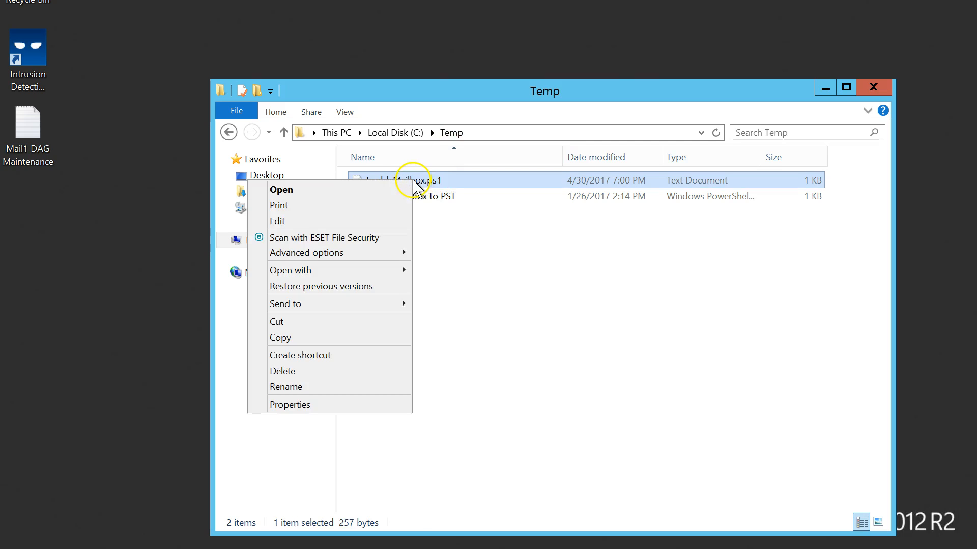
click(312, 221)
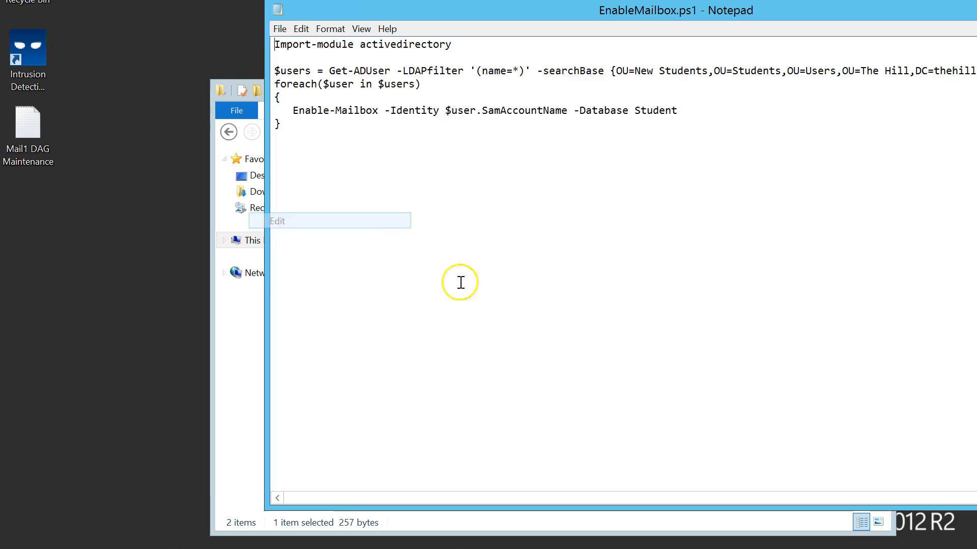
drag(697, 15, 538, 28)
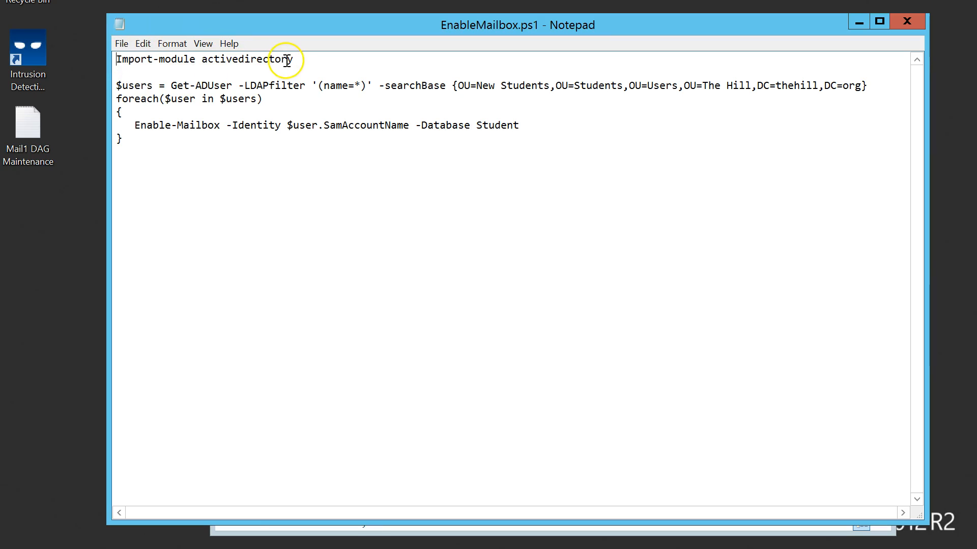
click(133, 107)
drag(457, 84, 861, 88)
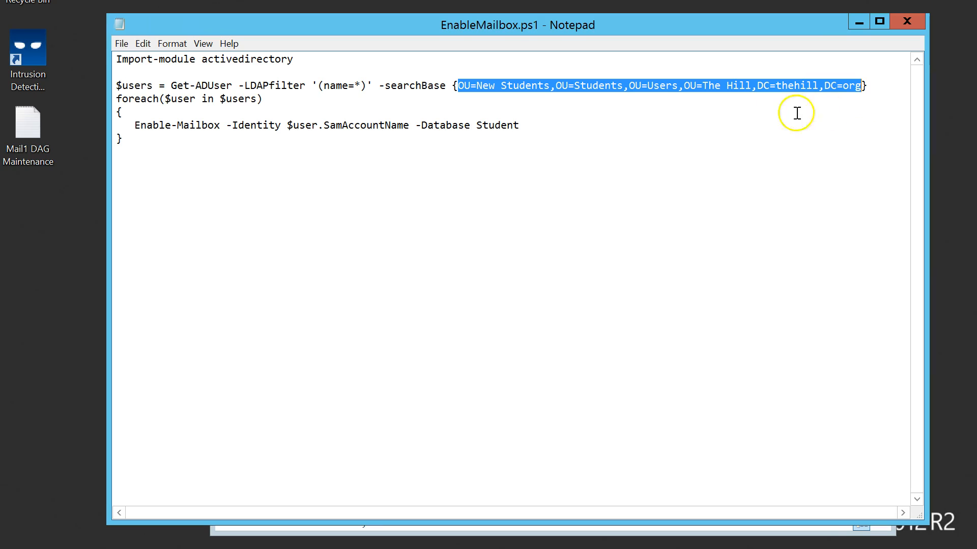
click(470, 85)
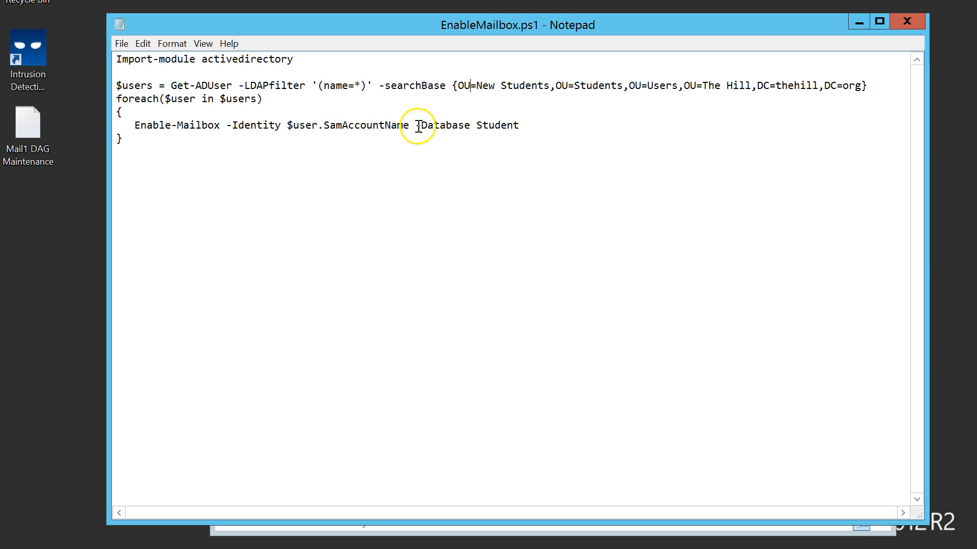
drag(476, 125, 520, 124)
click(627, 126)
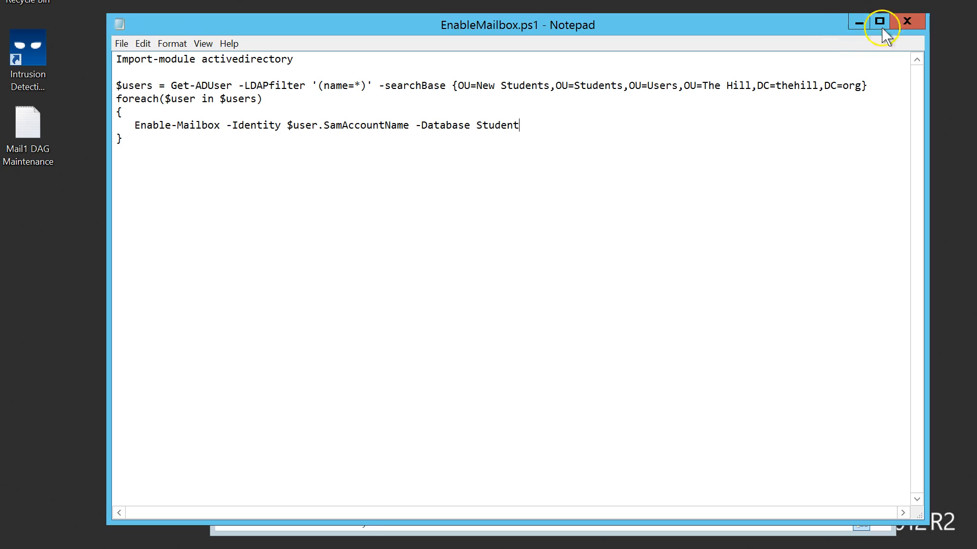
click(858, 22)
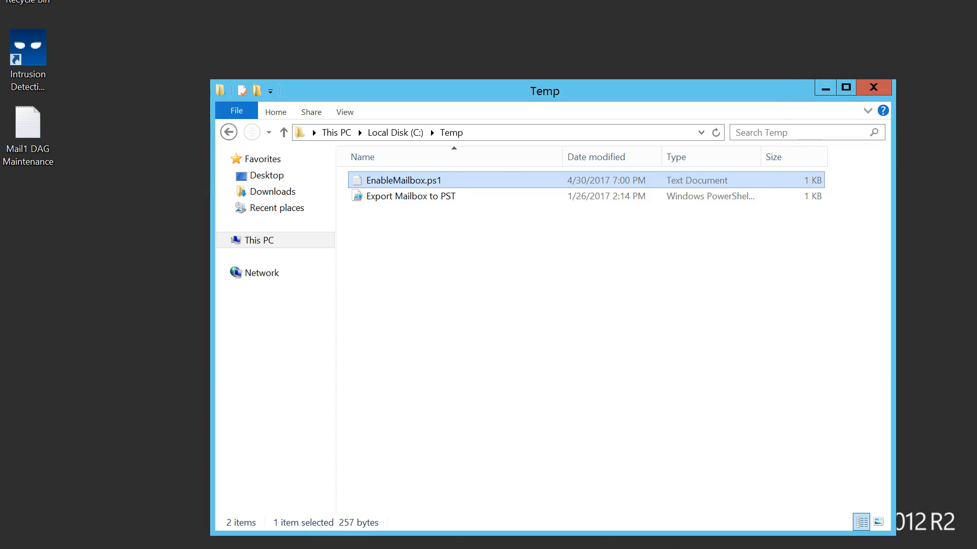
- Launch the Exchange Management Shell as administrator from the Start apps list and enlarge its window
key(super)
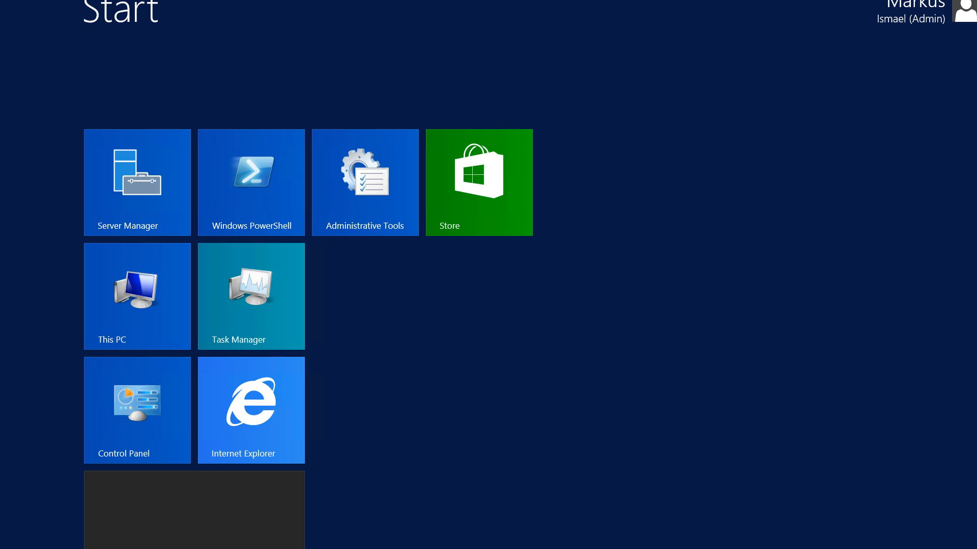
key(ctrl+Tab)
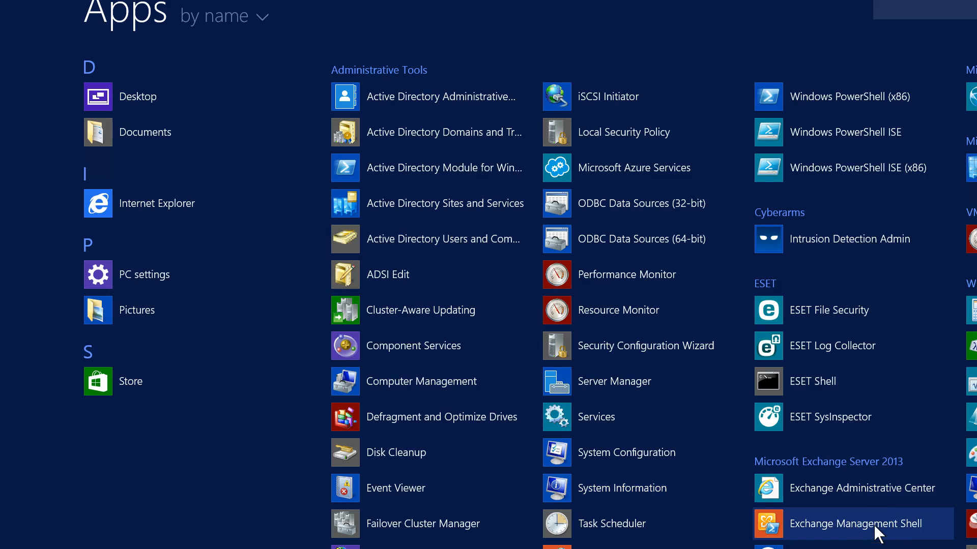
right_click(817, 520)
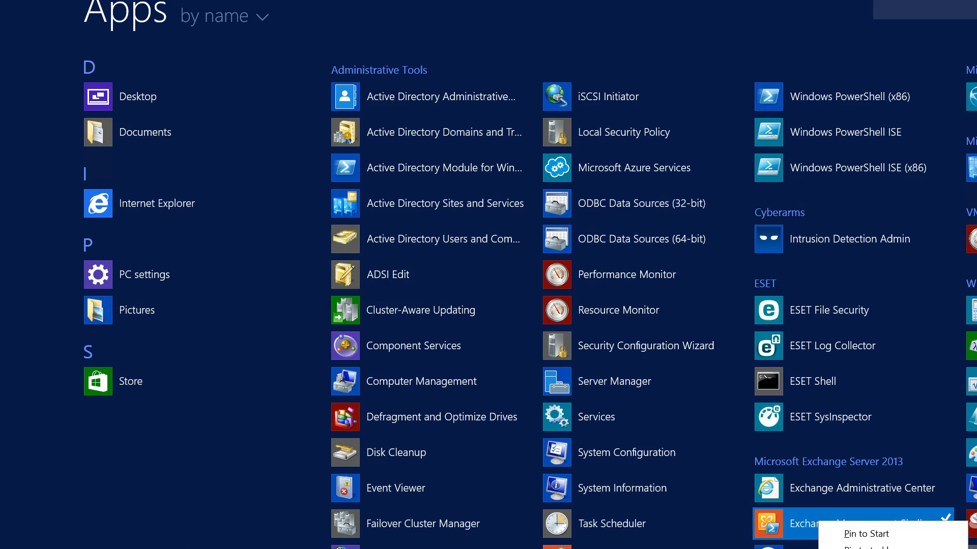
click(887, 504)
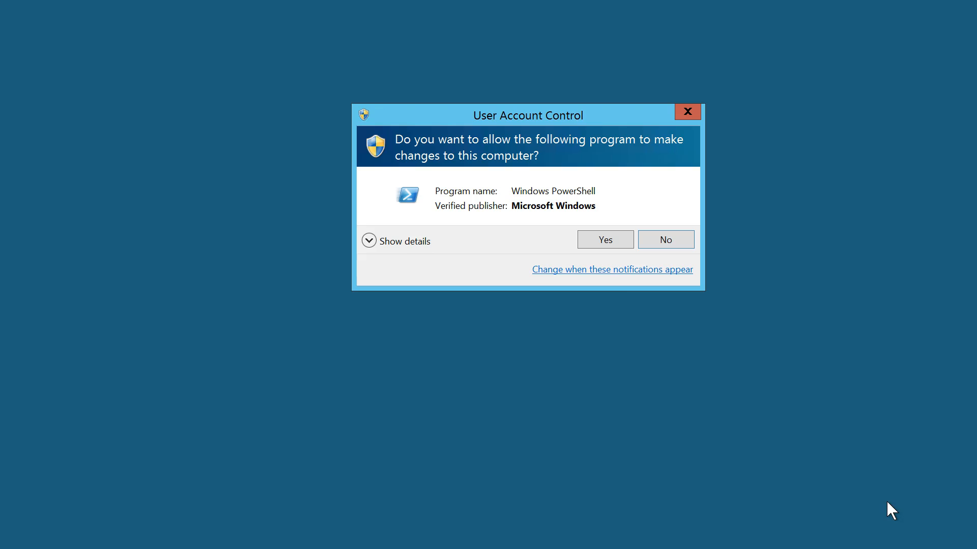
click(594, 240)
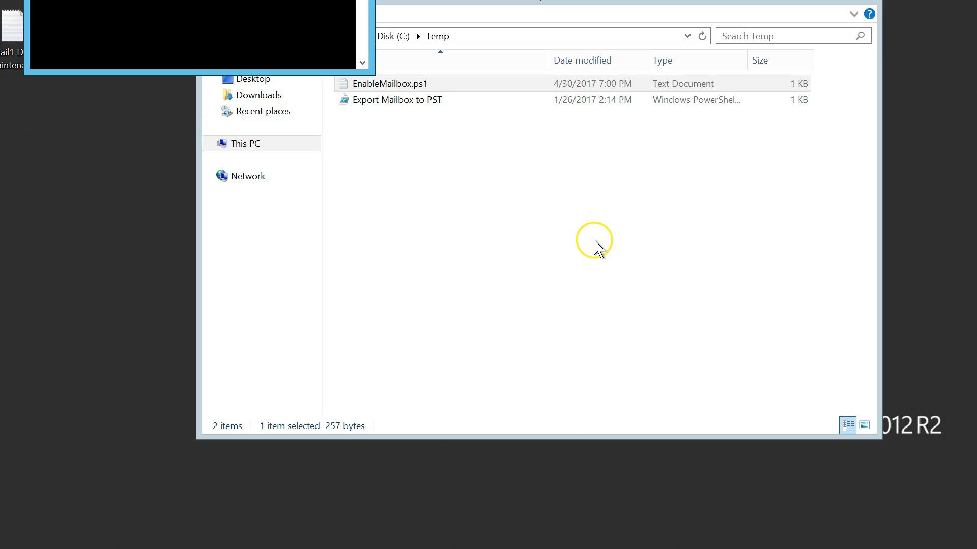
drag(234, 0, 295, 247)
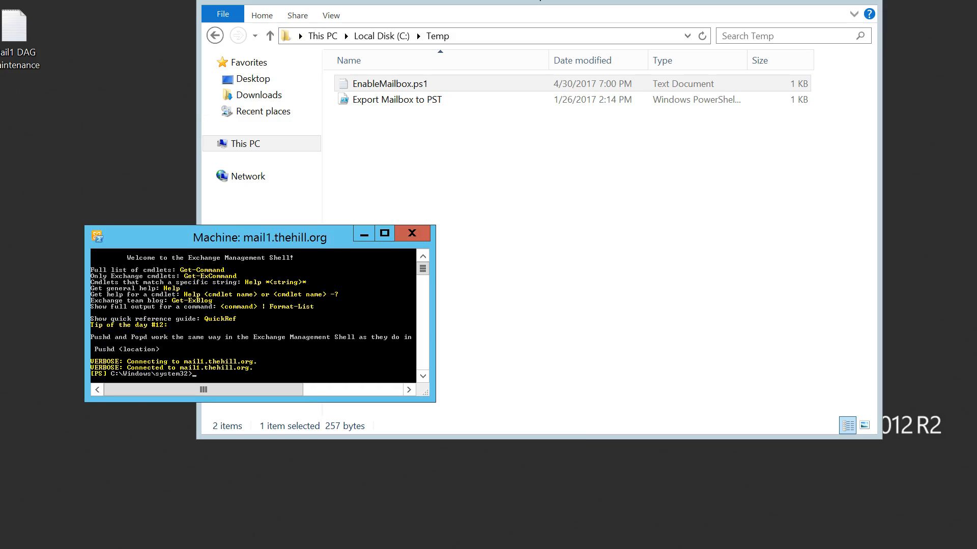
drag(247, 235, 234, 142)
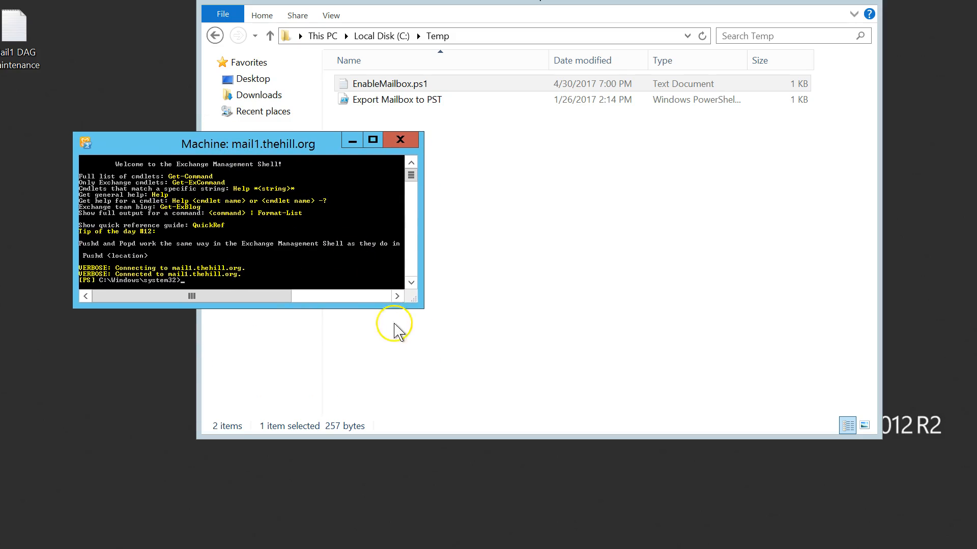
drag(416, 301, 730, 438)
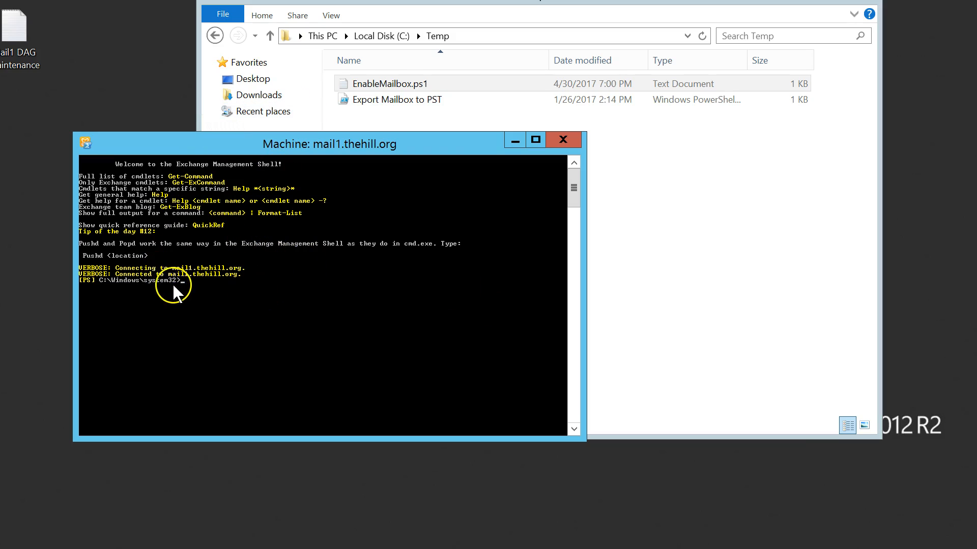
drag(370, 143, 365, 177)
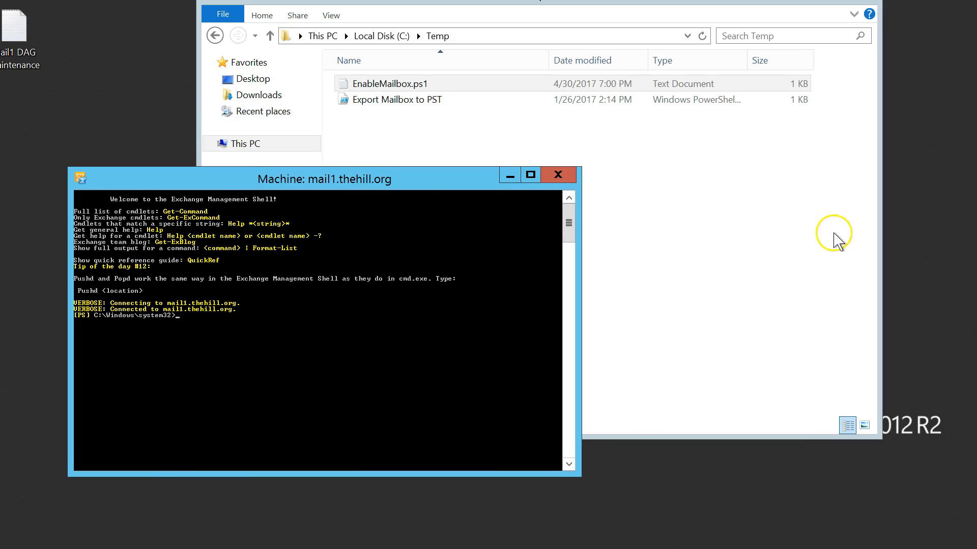
click(768, 209)
- Open EnableMailbox.ps1 in Notepad, copy the whole script, and close Notepad
right_click(414, 83)
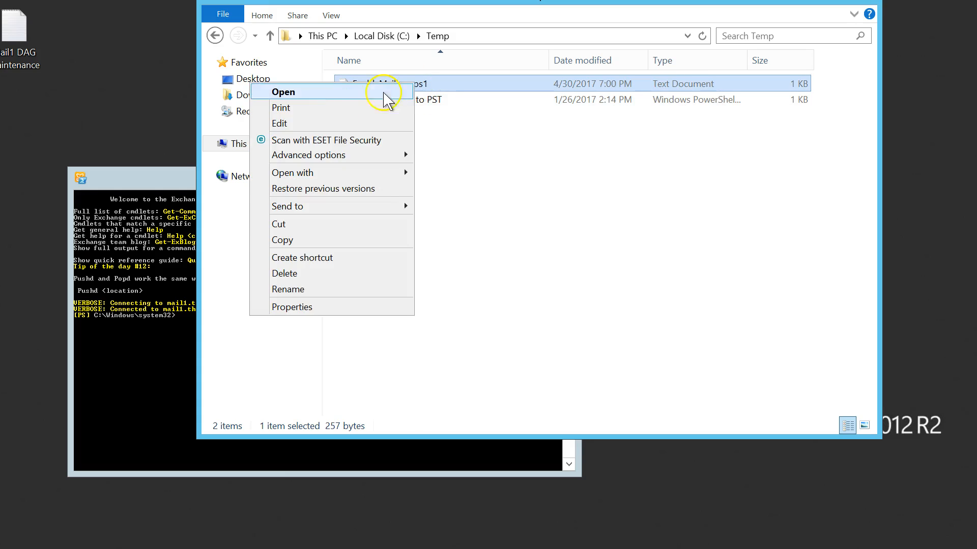
click(305, 124)
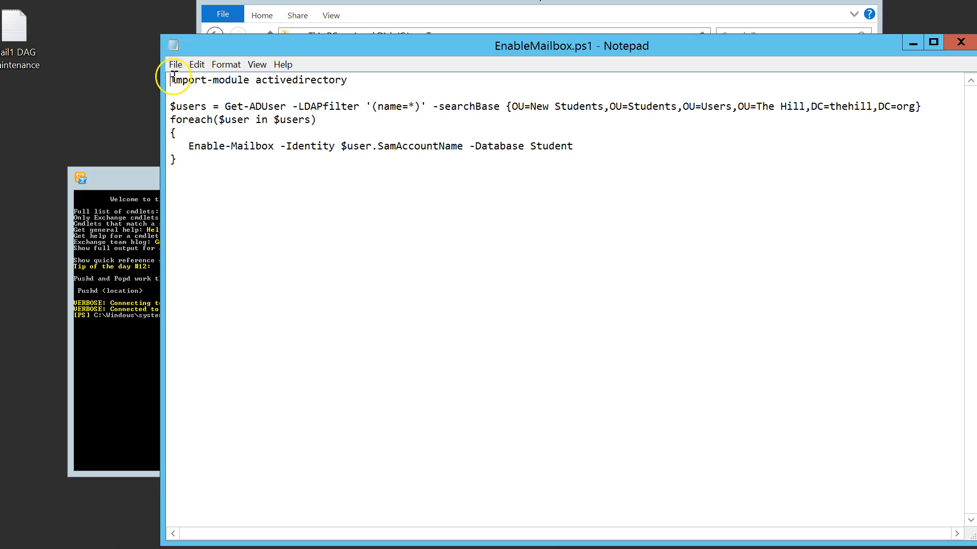
drag(171, 77, 442, 165)
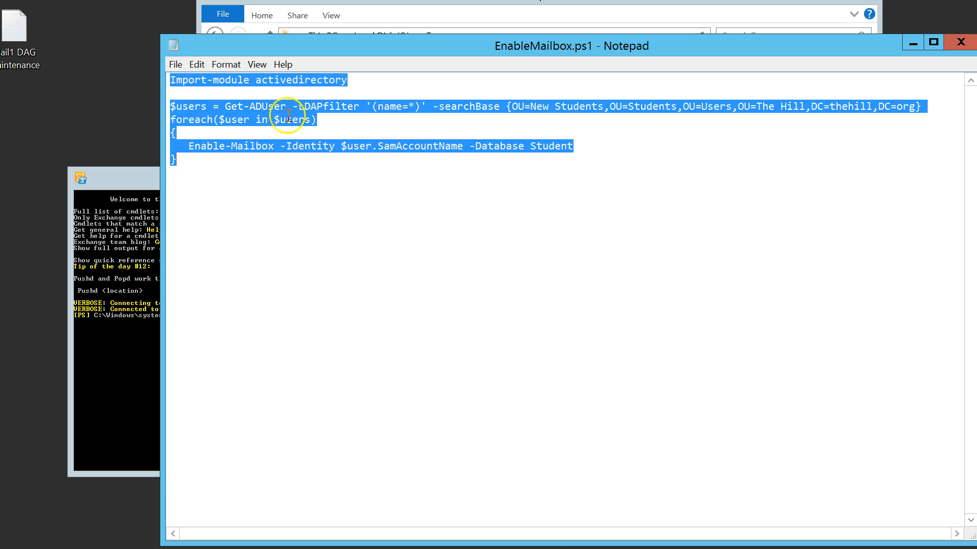
right_click(264, 112)
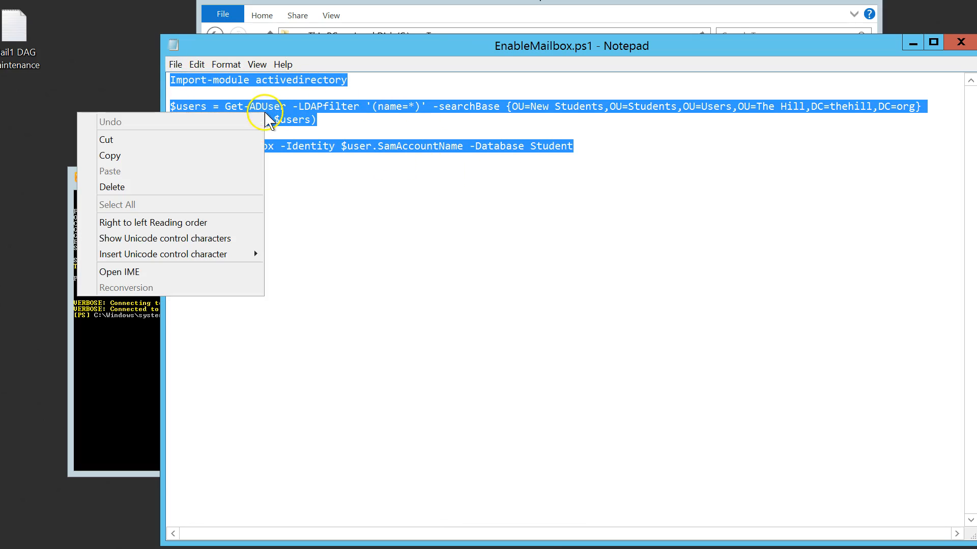
click(143, 156)
click(835, 239)
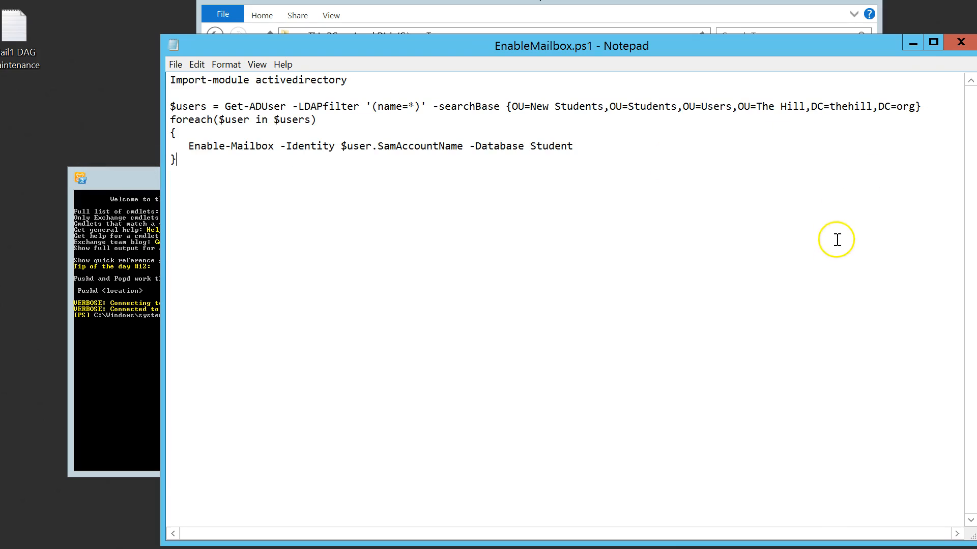
click(961, 42)
- Paste the EnableMailbox script into the Exchange Management Shell and run it
click(171, 268)
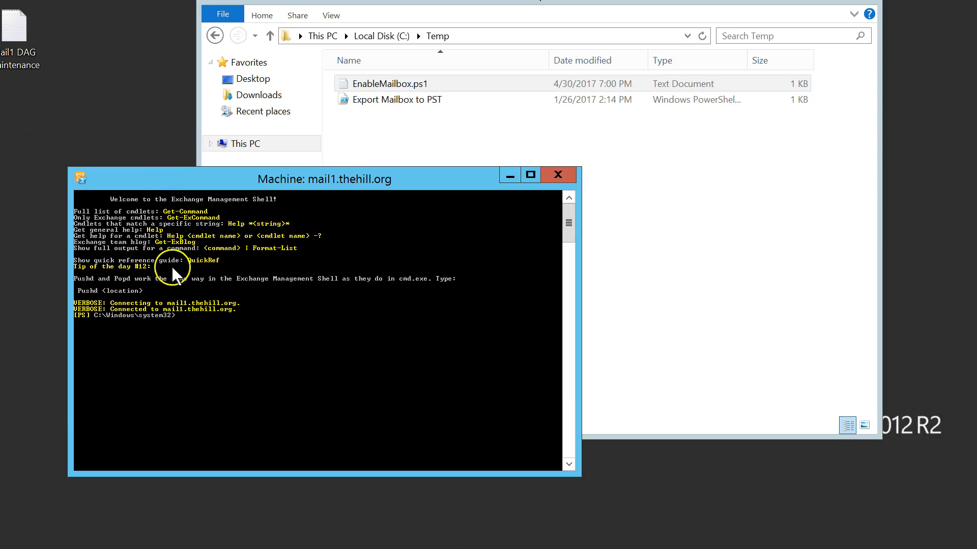
right_click(178, 318)
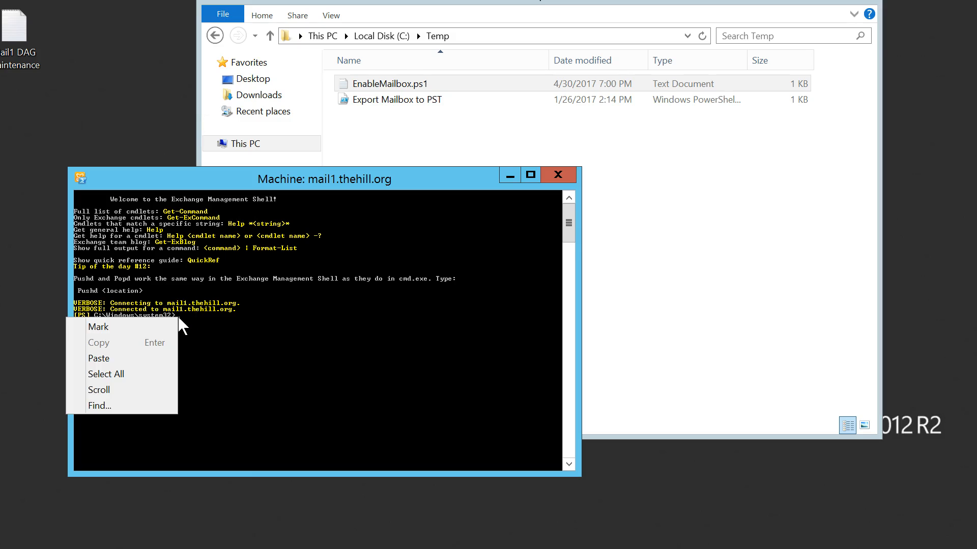
click(102, 358)
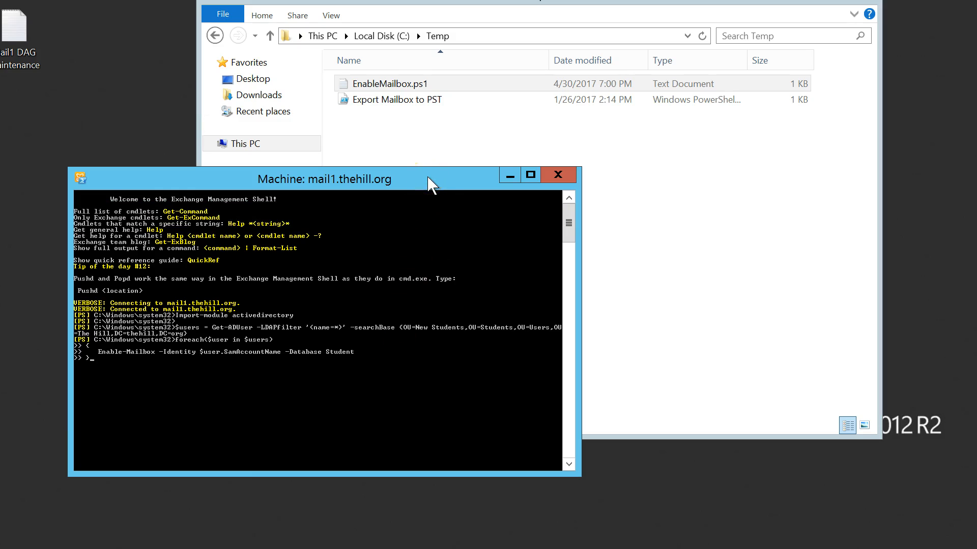
click(292, 404)
click(386, 351)
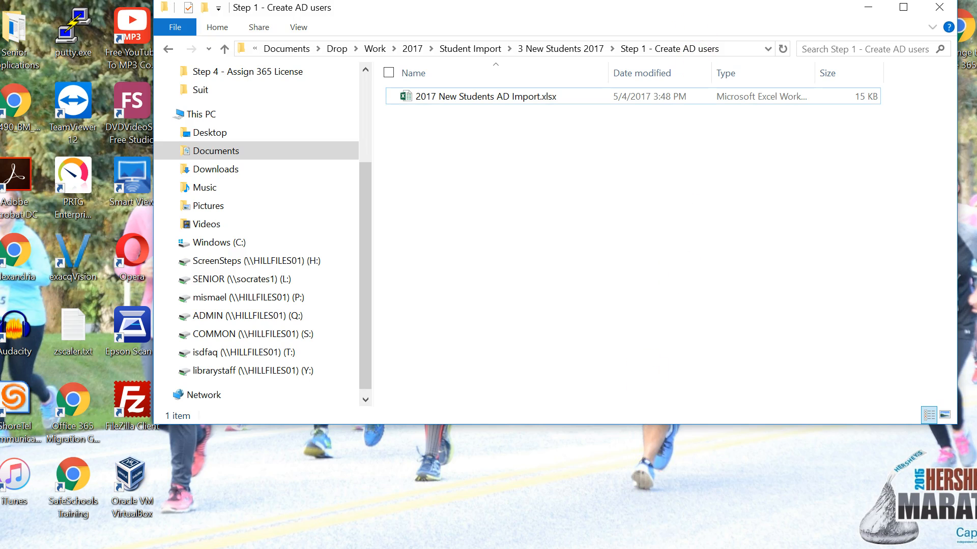
- Inspect the first new student's properties in Active Directory Users and Computers, checking e-mail and logon name suffix, then cancel
mouse_move(651, 547)
click(556, 498)
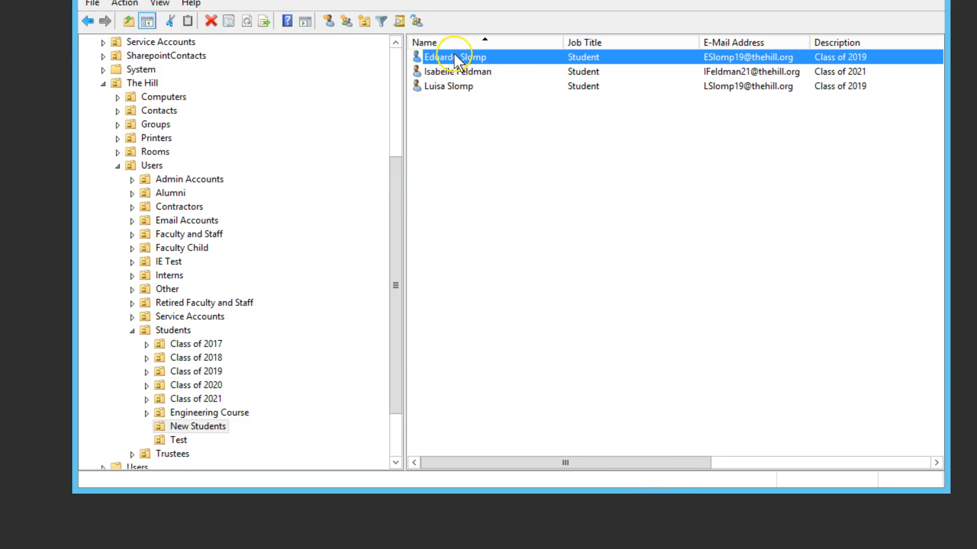
double_click(455, 60)
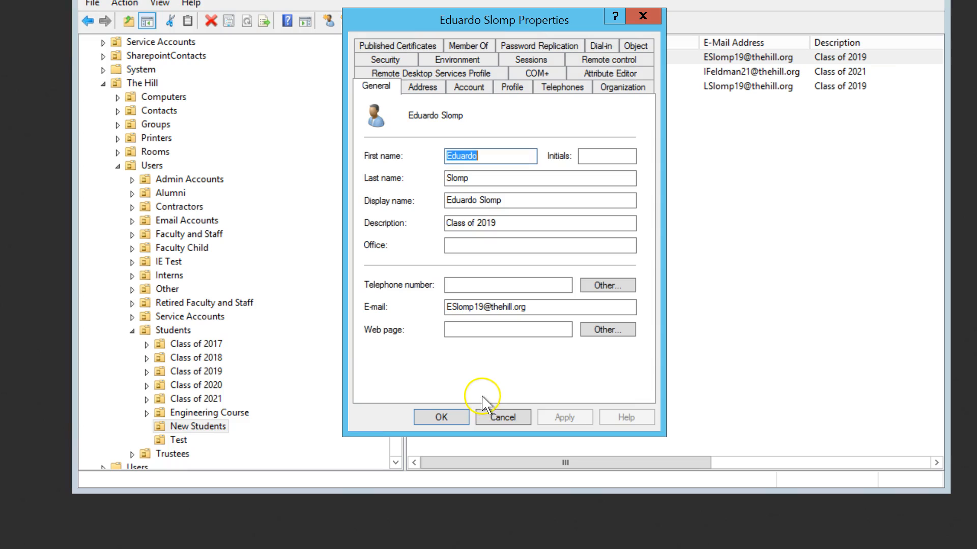
drag(530, 307, 486, 305)
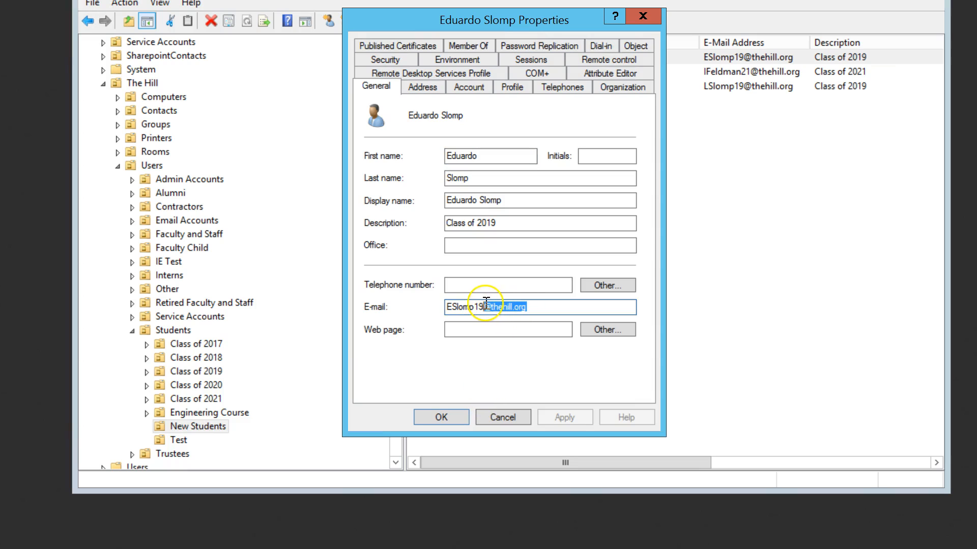
click(422, 87)
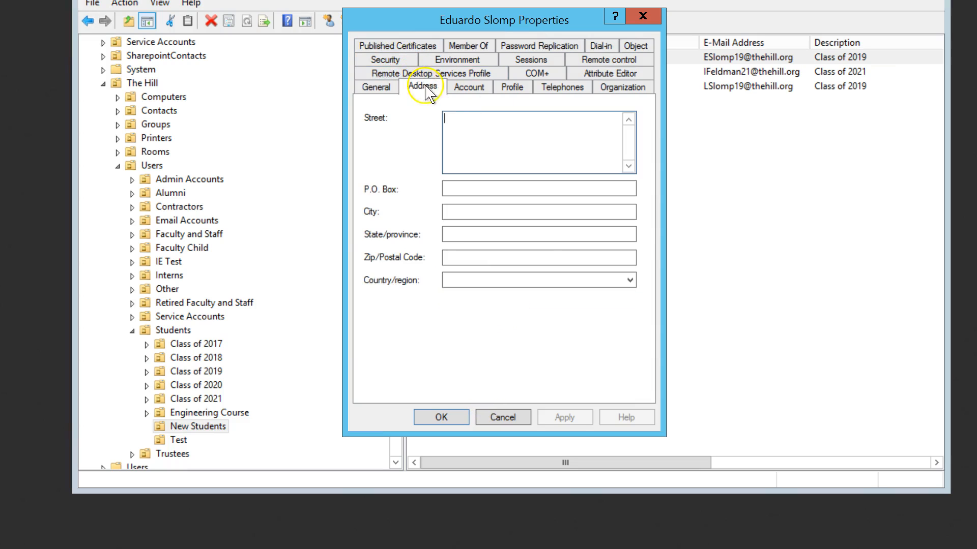
click(469, 87)
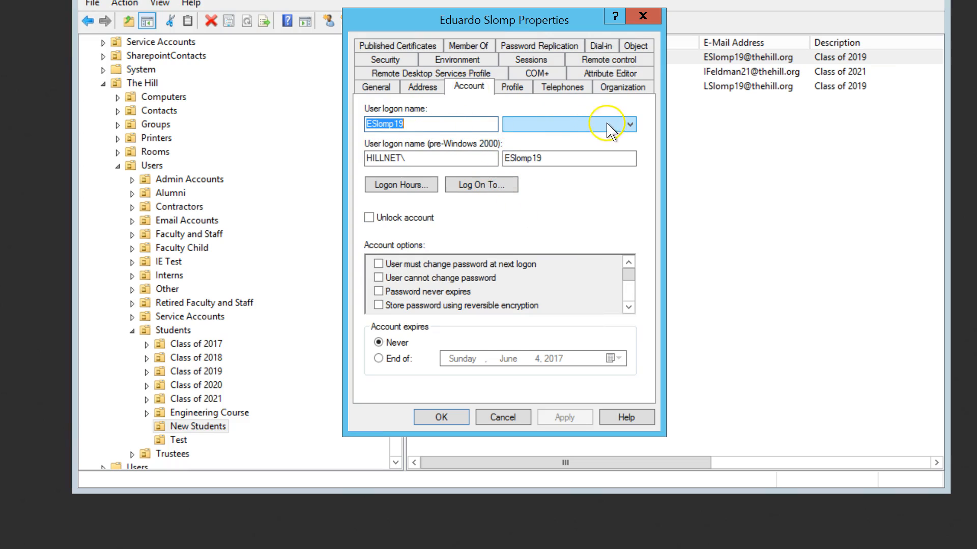
click(635, 129)
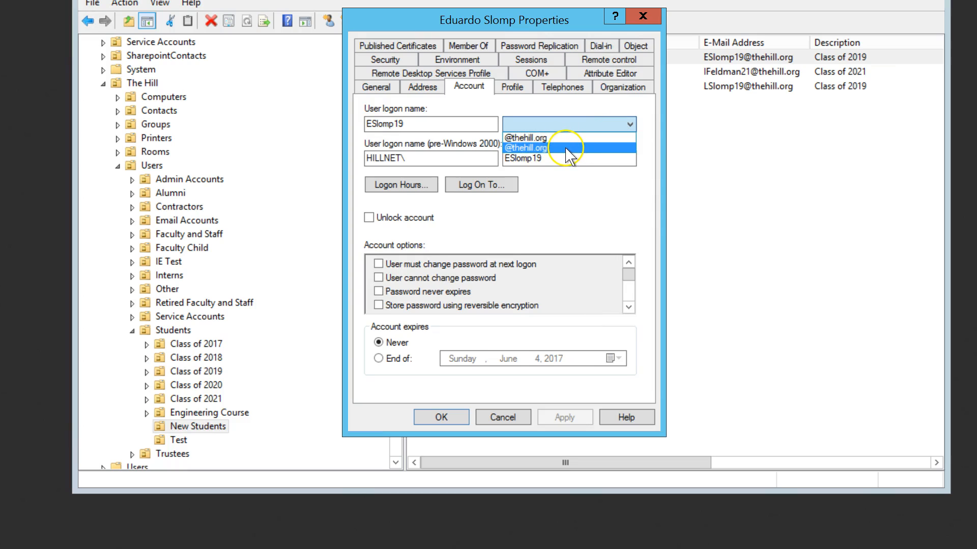
click(651, 144)
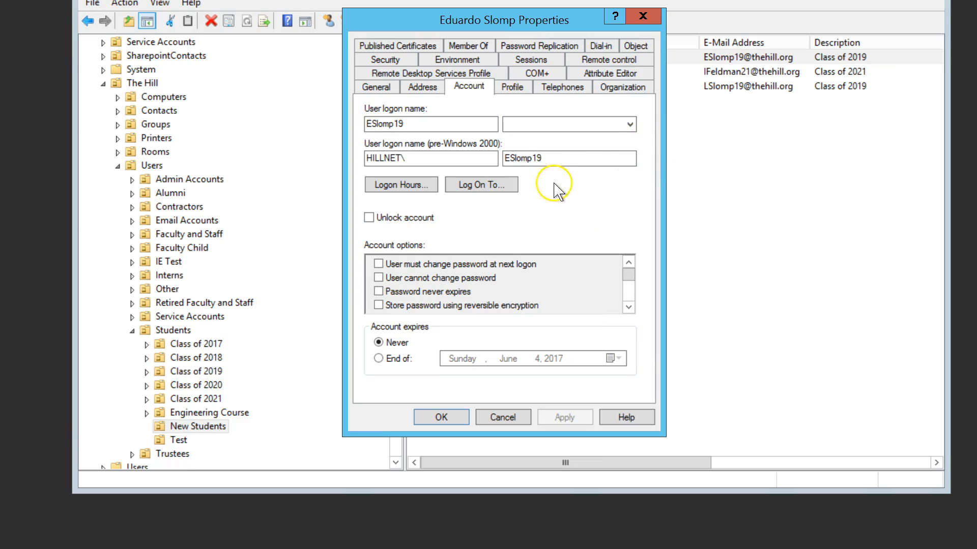
click(498, 418)
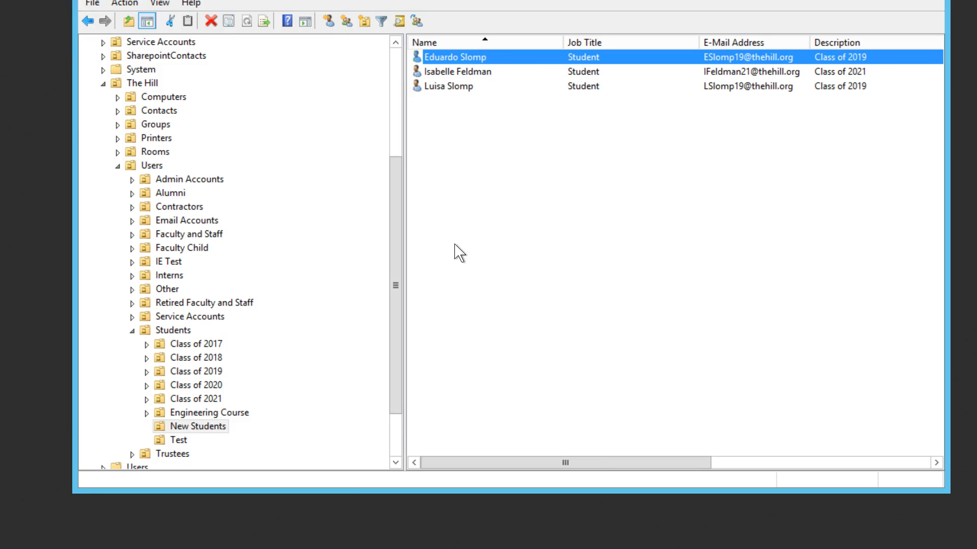
shift+click(467, 92)
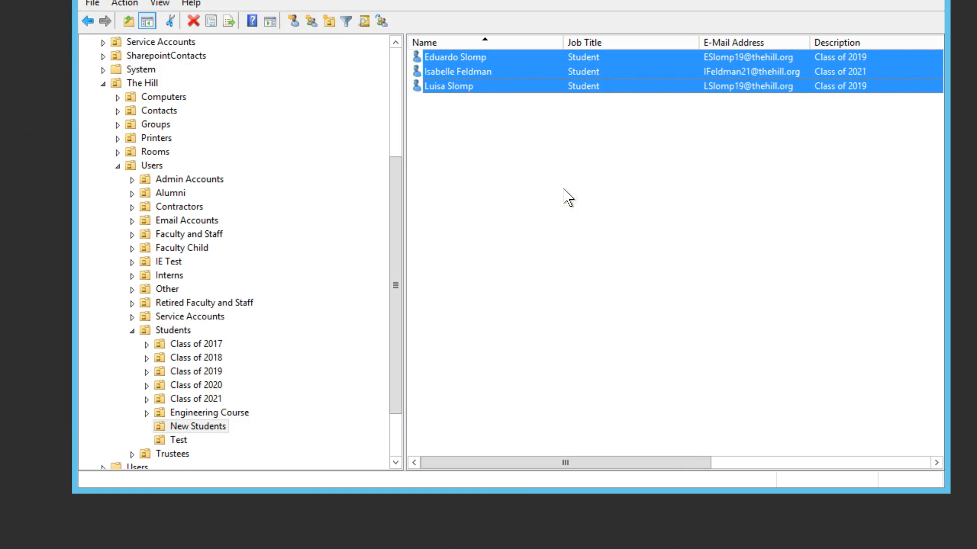
right_click(530, 76)
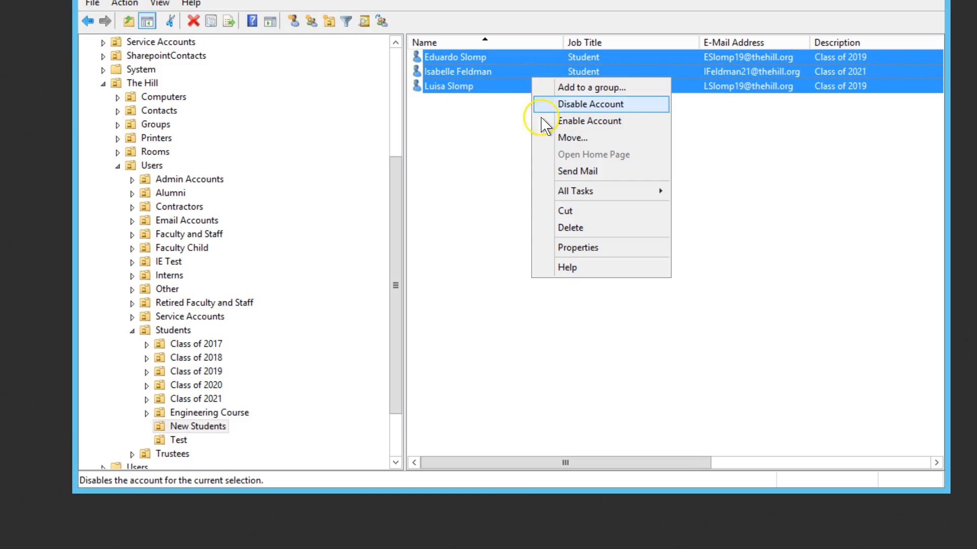
click(576, 248)
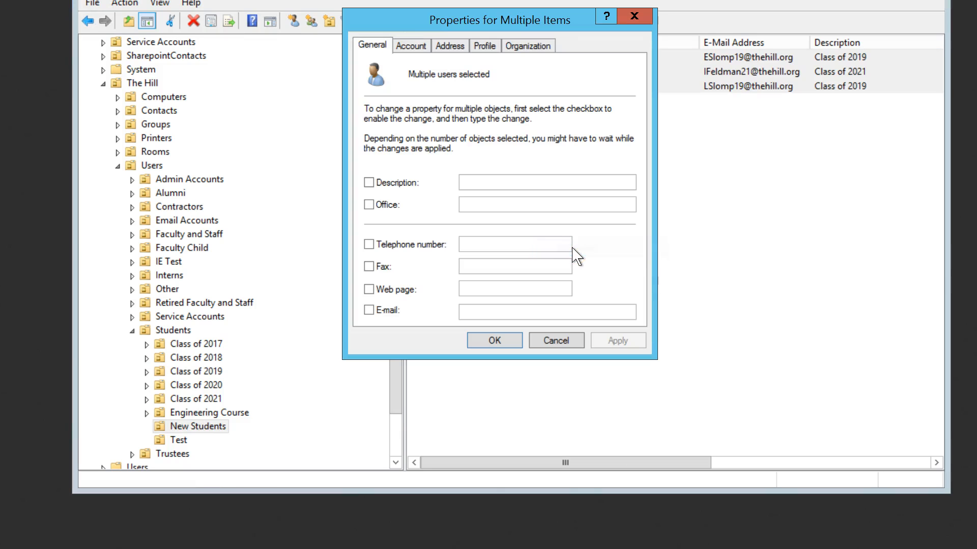
click(409, 41)
click(451, 45)
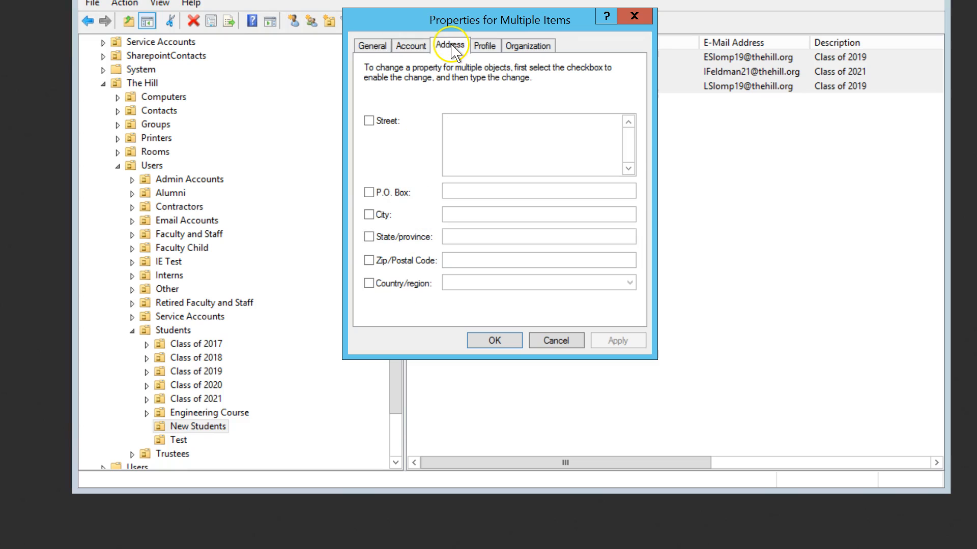
click(484, 45)
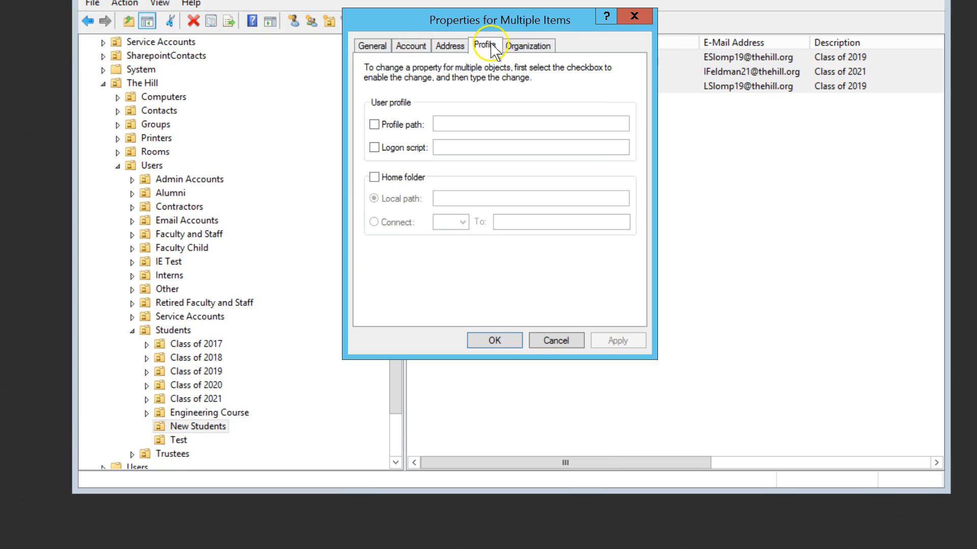
click(527, 47)
click(411, 47)
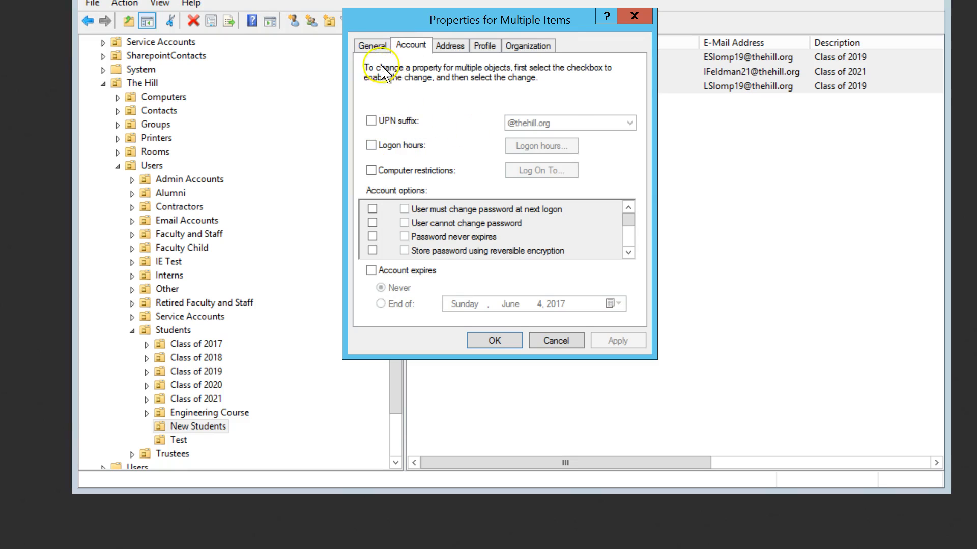
click(383, 46)
click(411, 47)
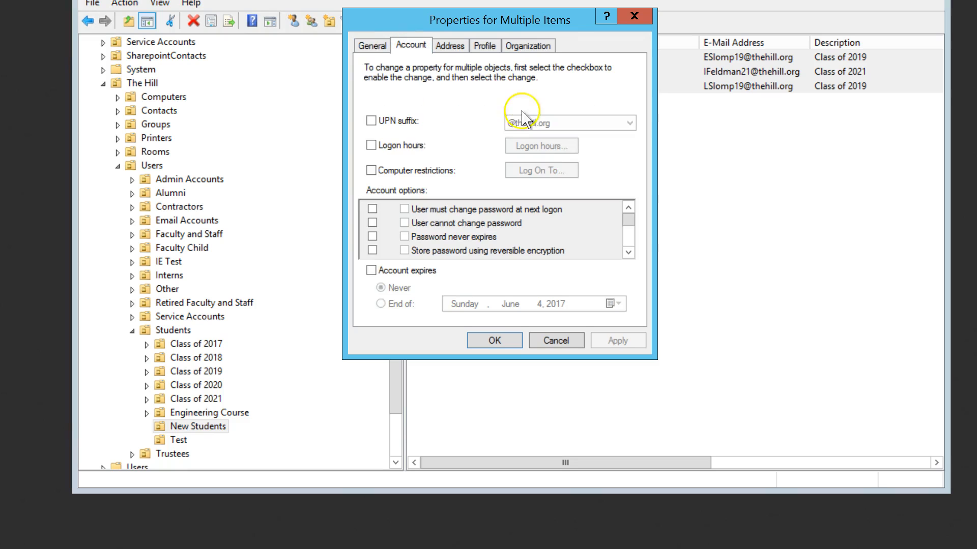
click(371, 121)
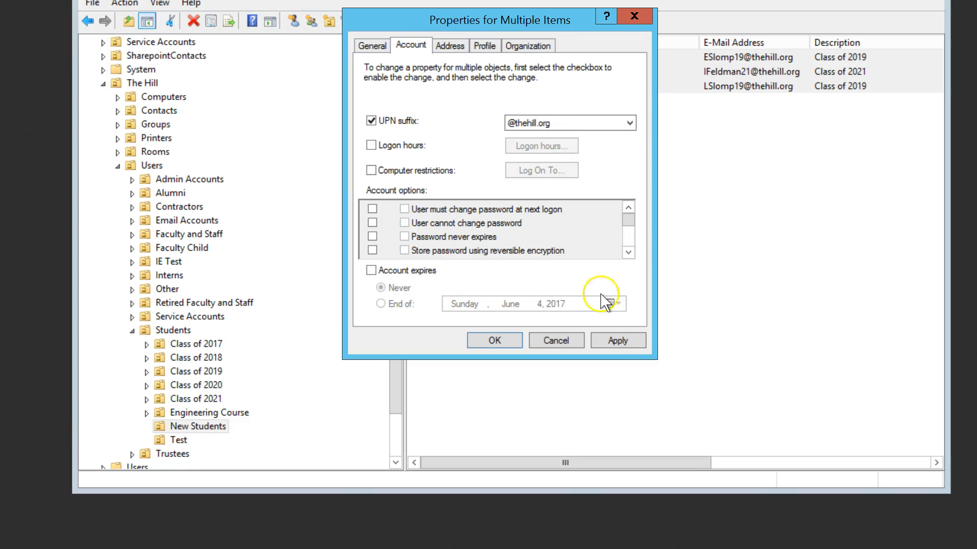
click(616, 346)
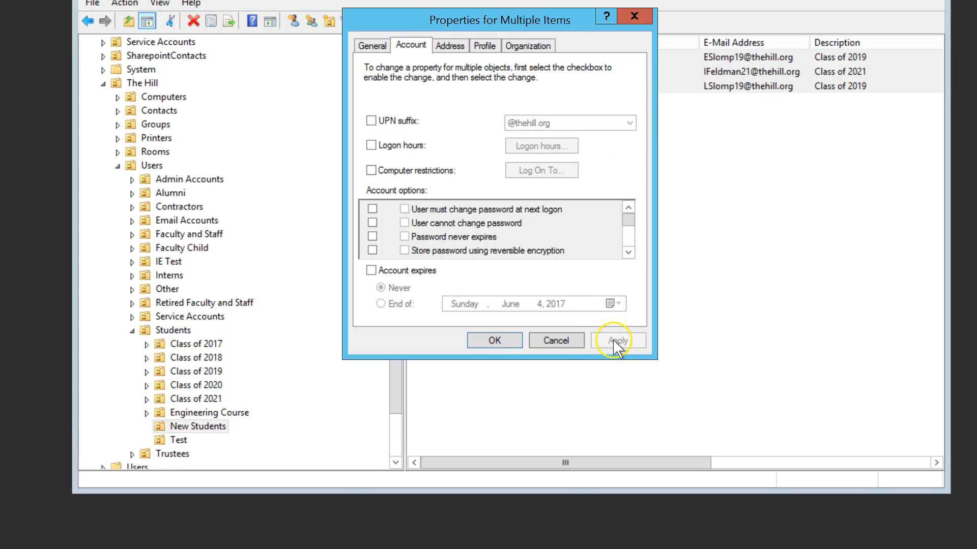
click(495, 340)
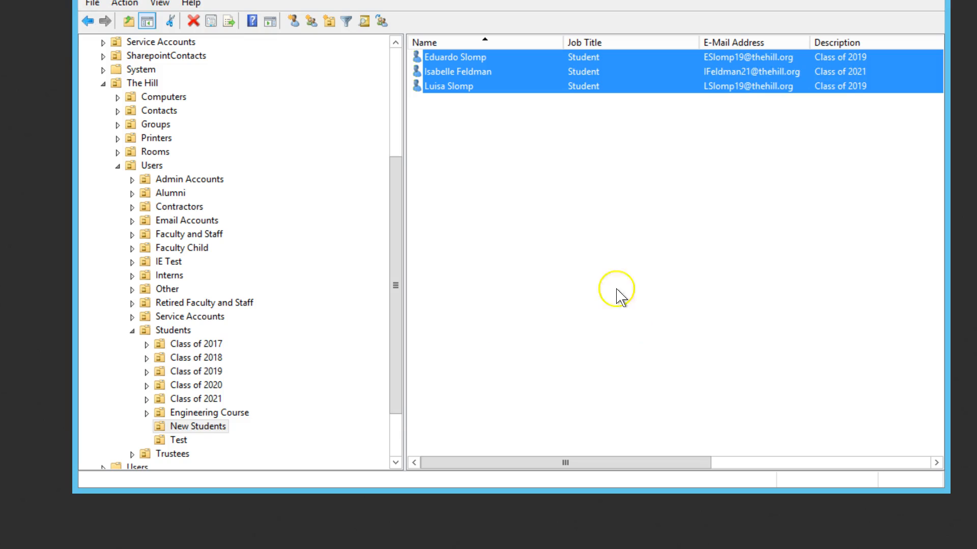
- Open the first new student's properties, review the address and account logon name, then cancel
click(486, 148)
double_click(442, 57)
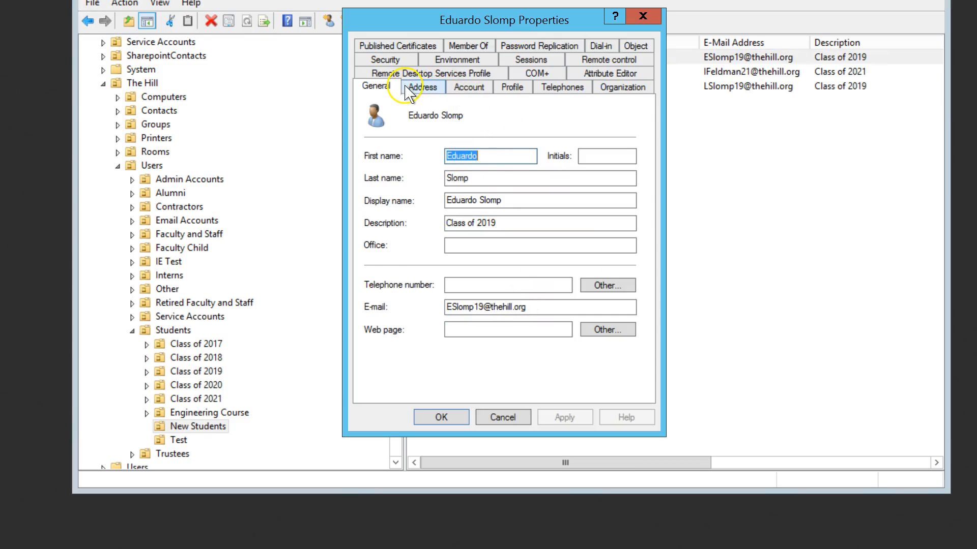
click(421, 87)
click(471, 88)
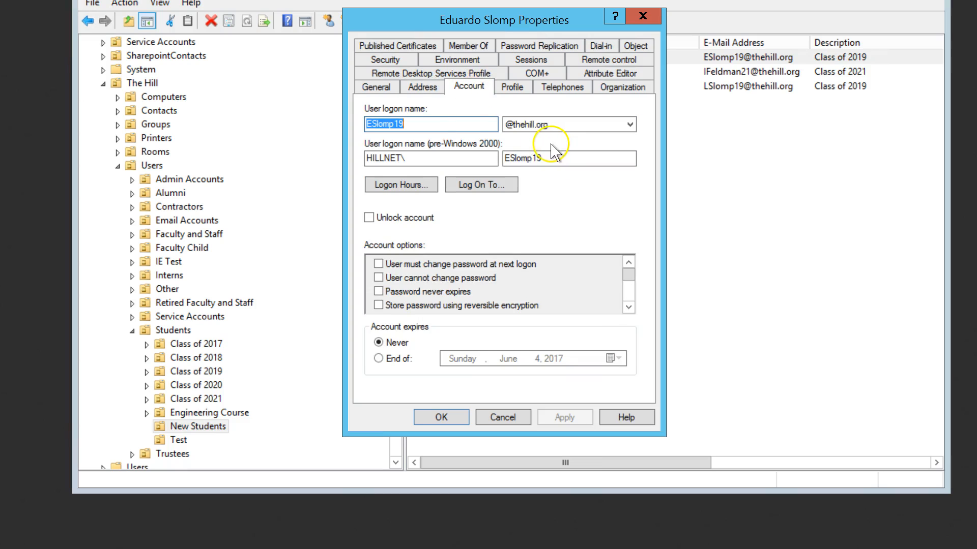
click(512, 420)
- Open the third new student's properties, review the profile and account logon name, then cancel
click(461, 87)
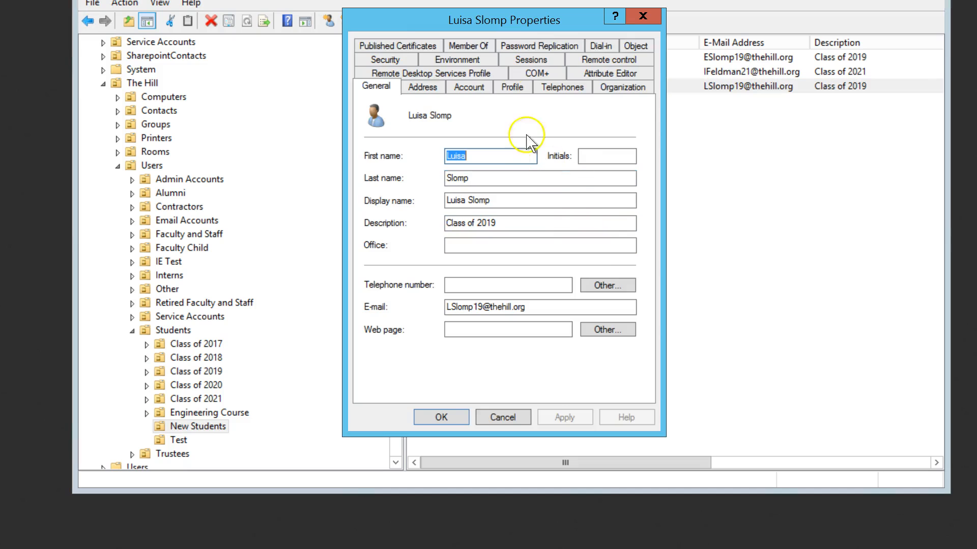
click(510, 87)
click(469, 87)
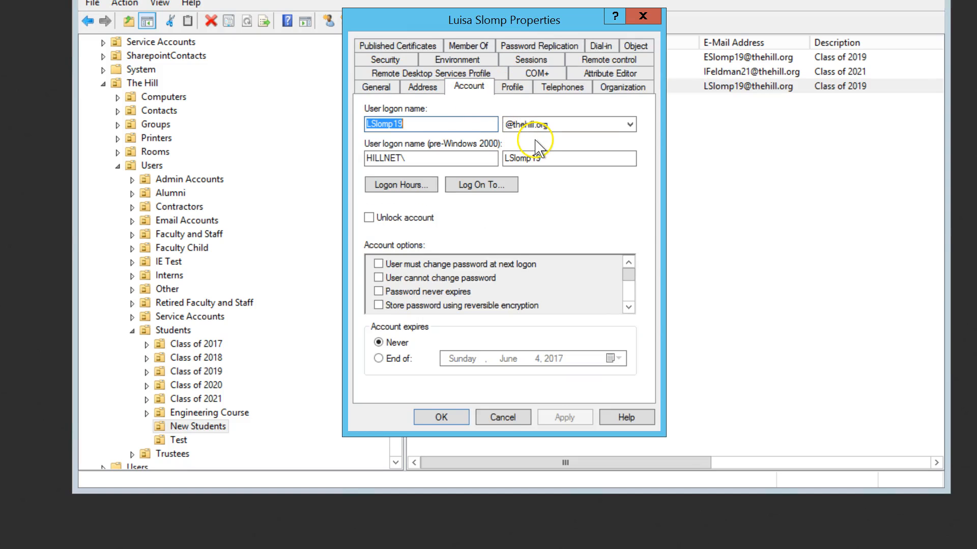
click(503, 418)
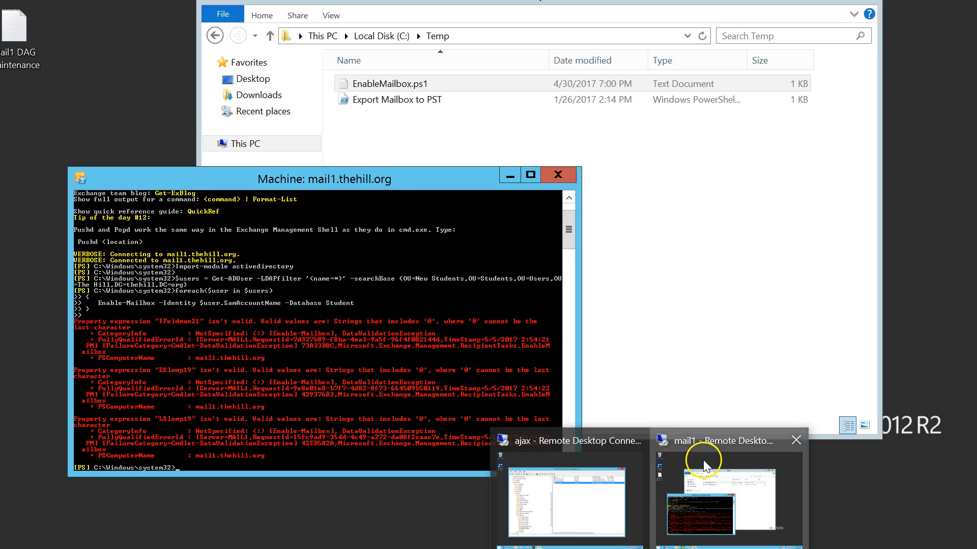
- Switch to the mail server session and paste the EnableMailbox script into the Exchange Management Shell again, running it
click(703, 460)
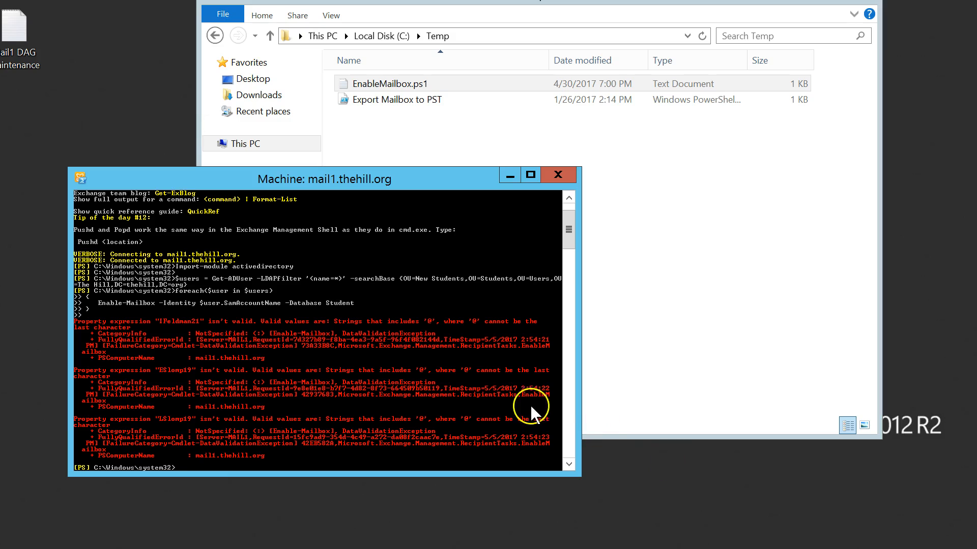
right_click(177, 469)
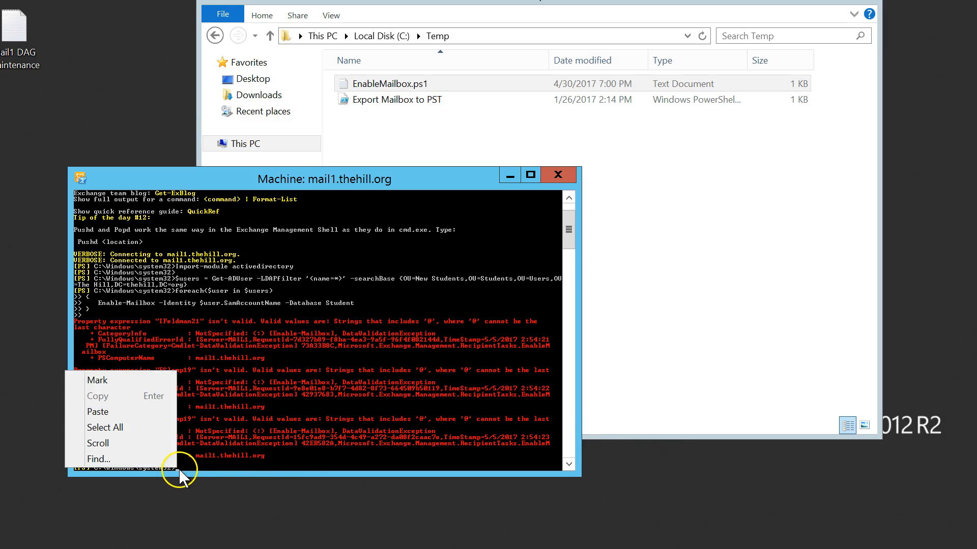
click(98, 412)
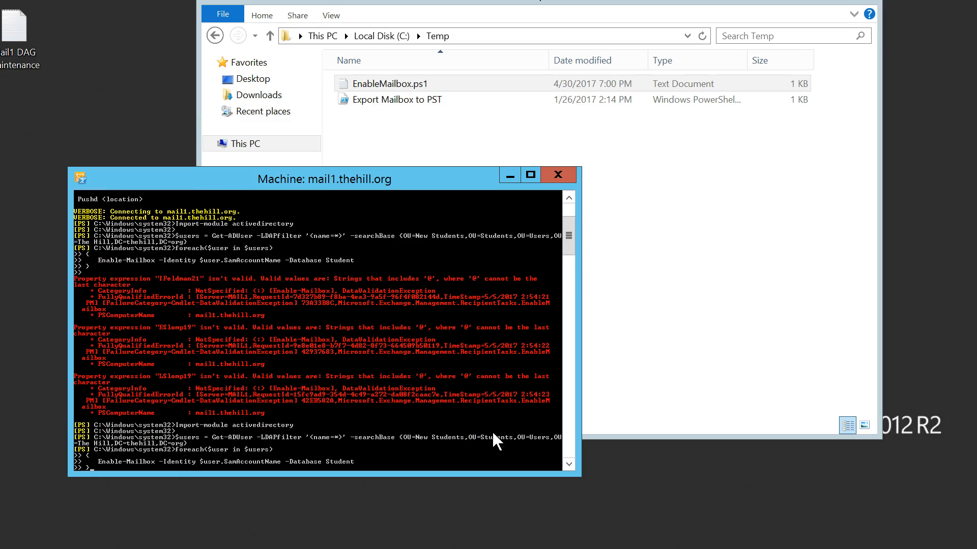
key(Return)
key(Return)
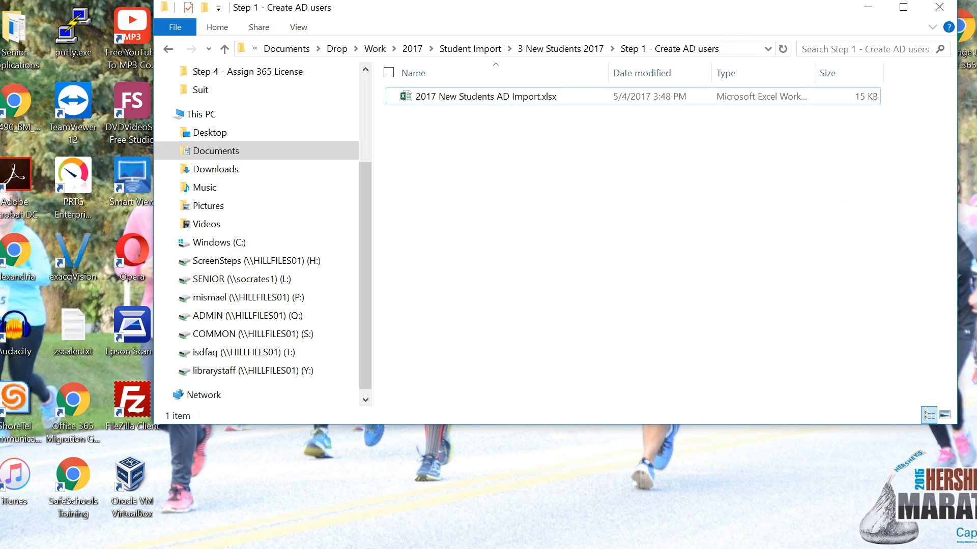
- Search the on-premises Exchange admin center mailboxes for the first new student's first name
mouse_move(460, 548)
click(274, 441)
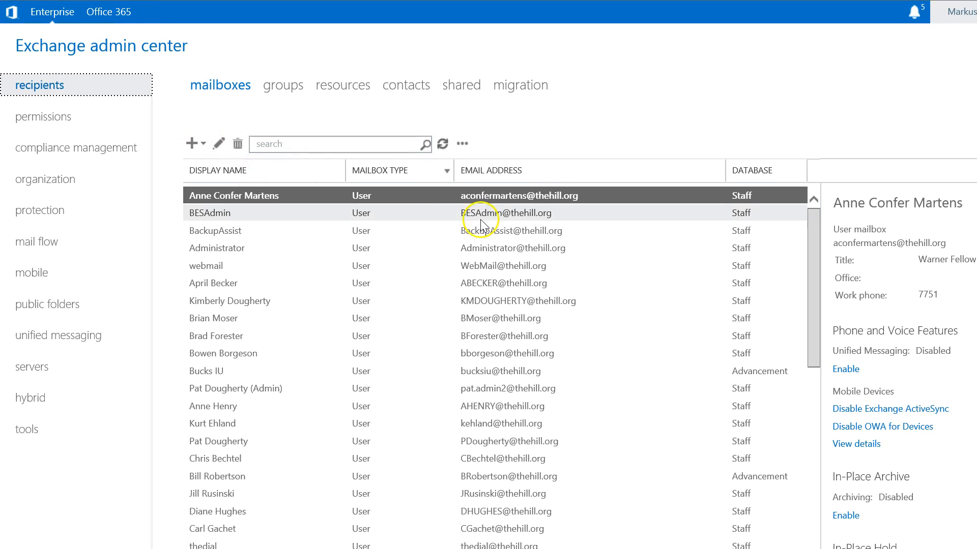
click(345, 145)
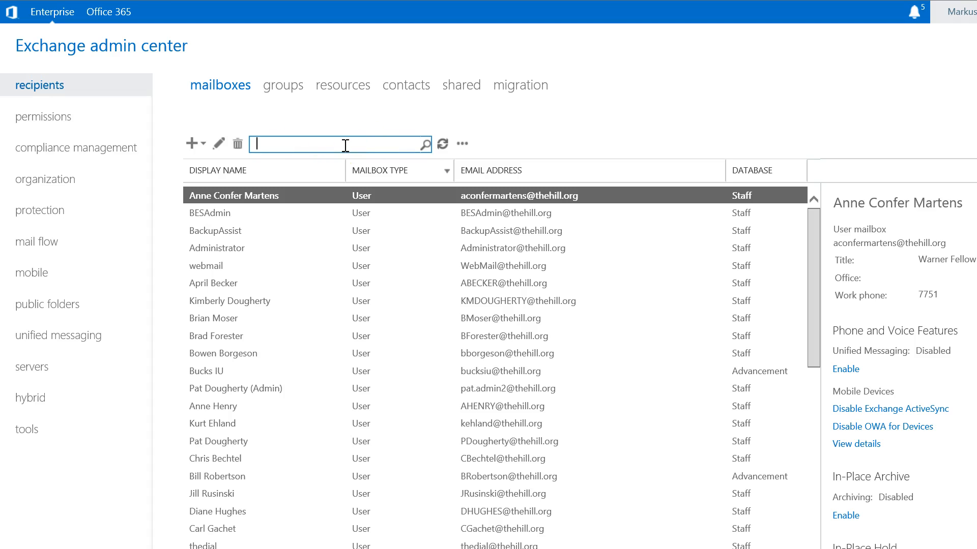
text(eduardo)
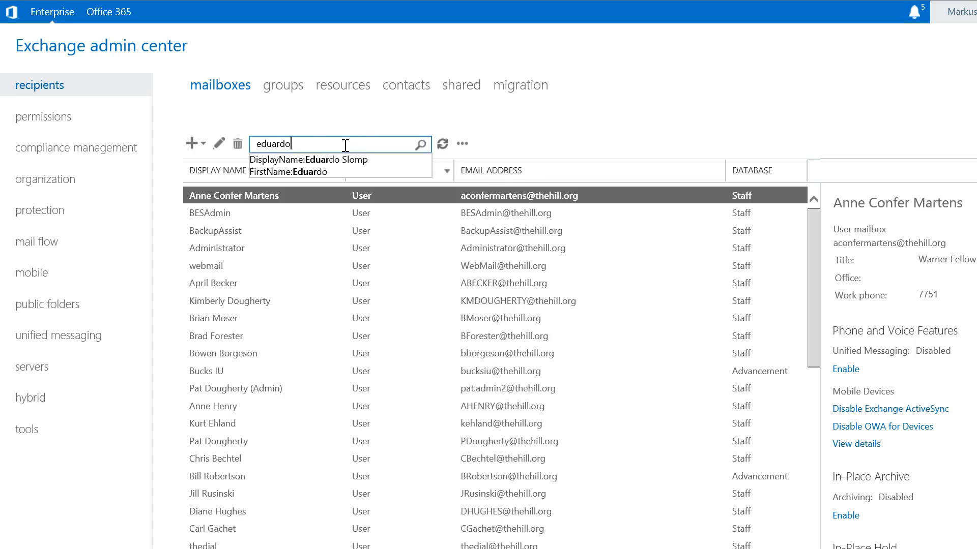
click(421, 145)
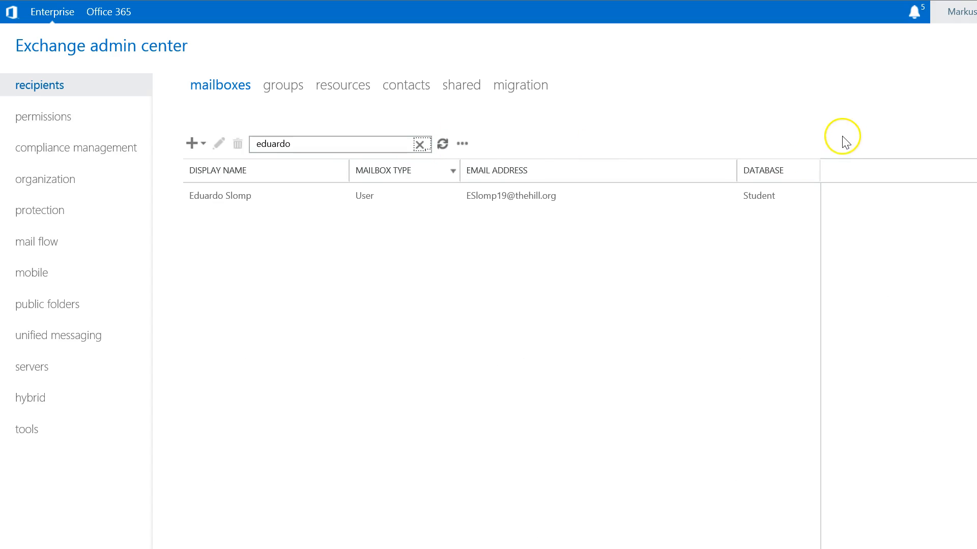
- Replace the search with the surname shared by two of the new students and run it
click(296, 150)
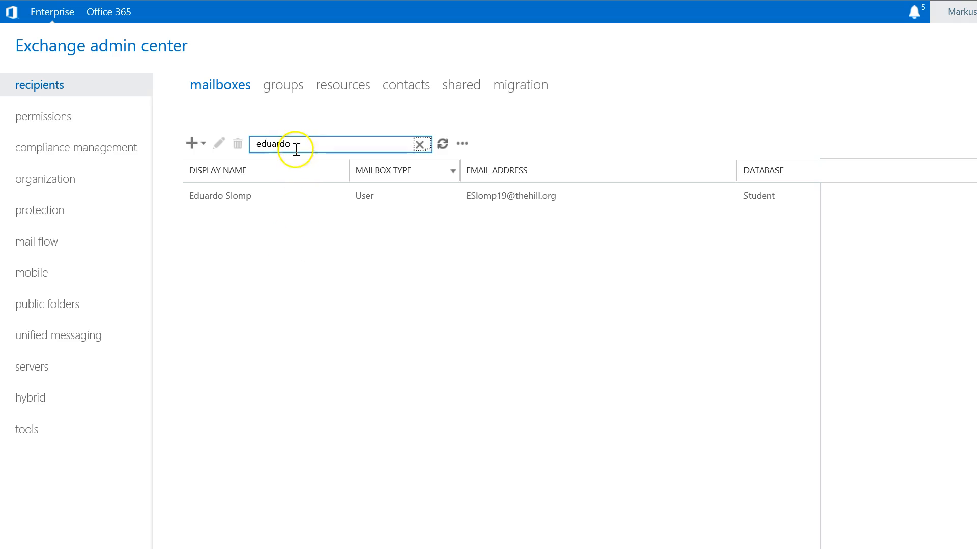
drag(296, 150, 220, 151)
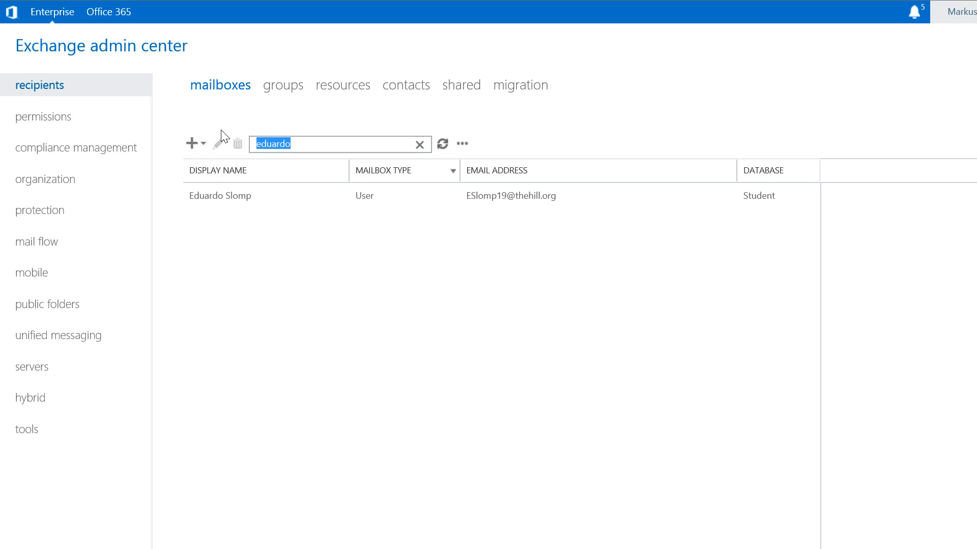
text(slomp)
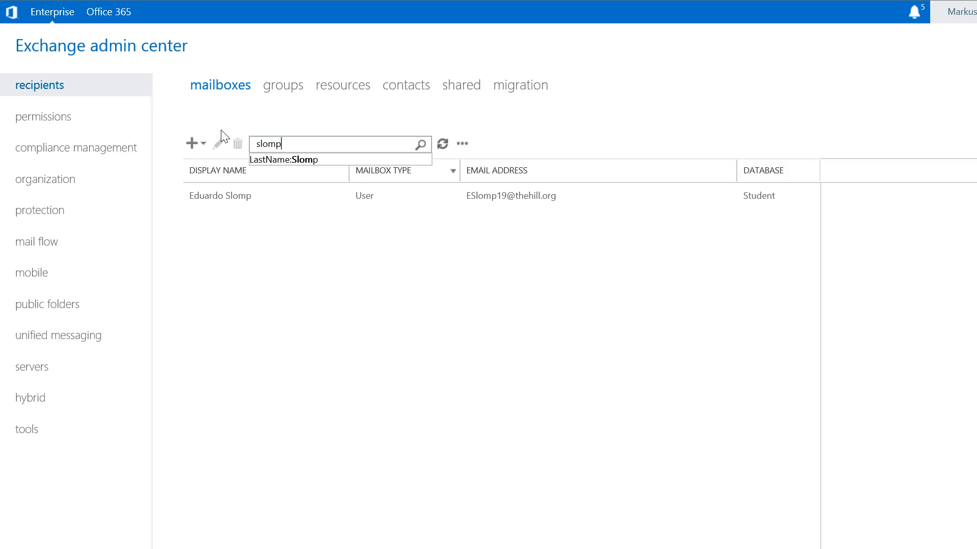
click(422, 146)
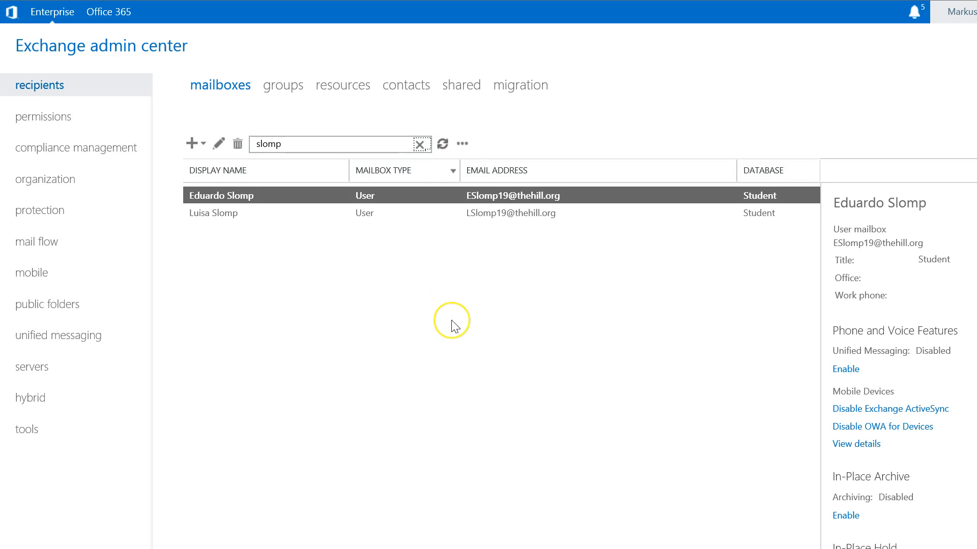
- Search the mailboxes for the second new student's first name and select that student's mailbox
double_click(277, 145)
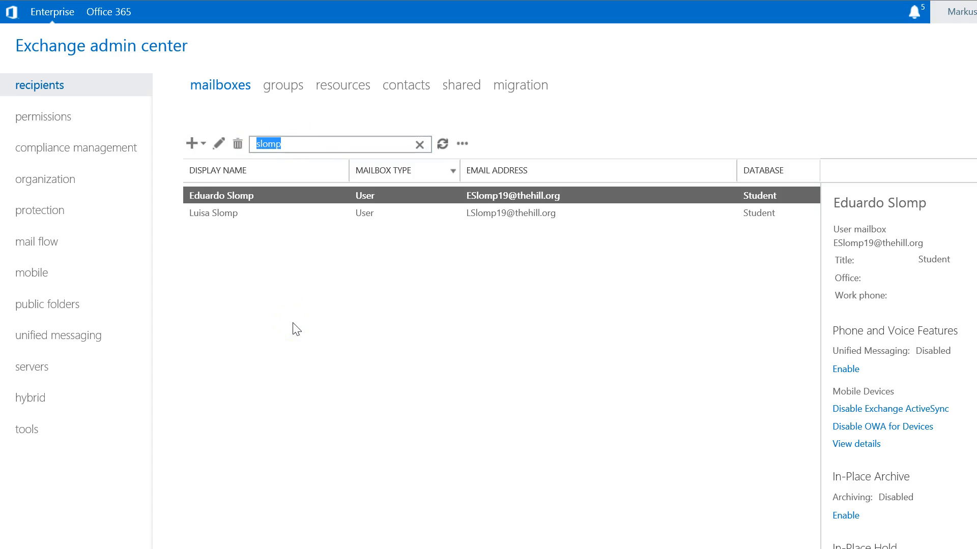
text(isabelle)
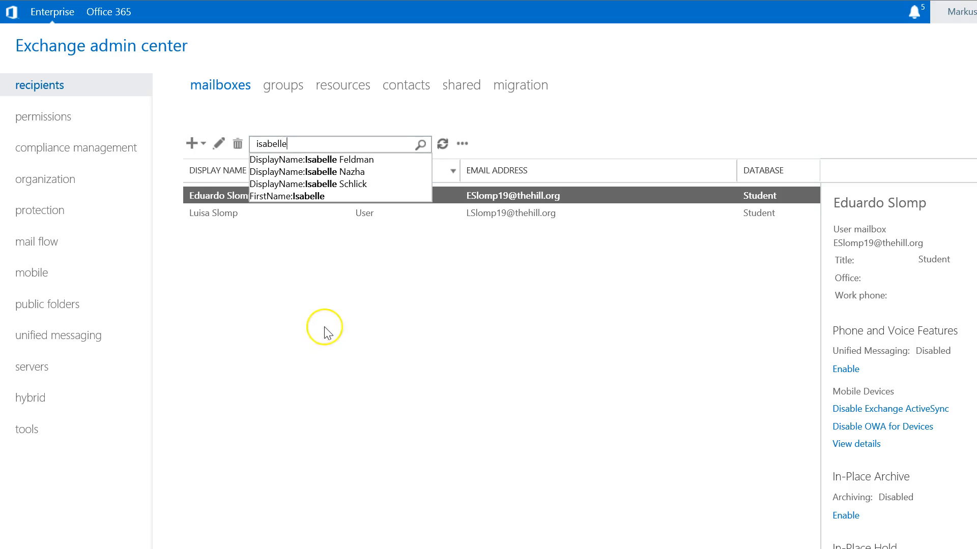
click(418, 146)
click(415, 147)
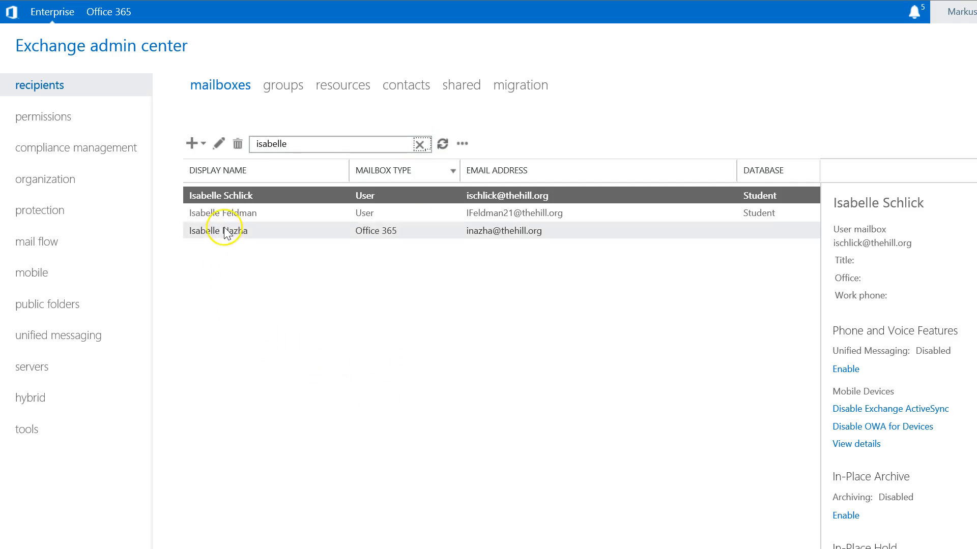
click(220, 223)
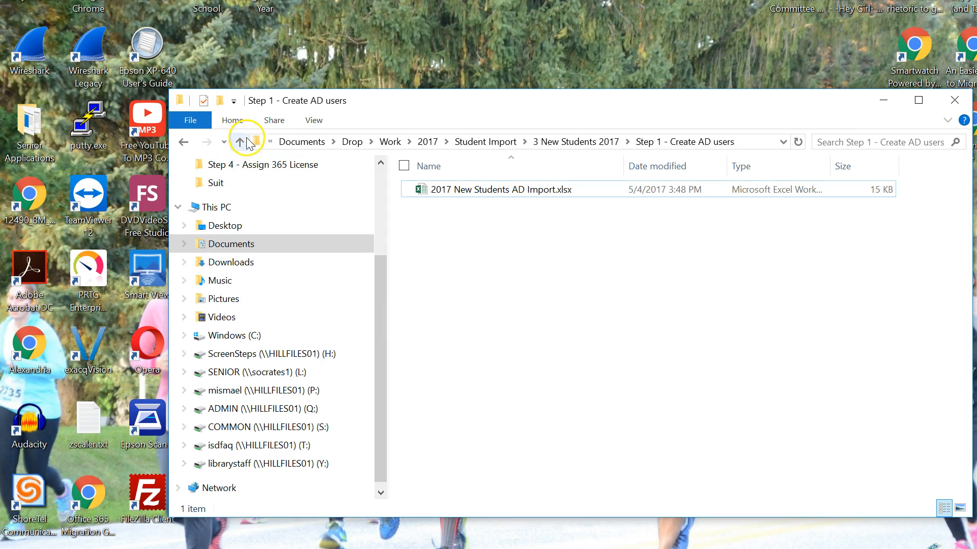
- Select the Step 3 - Migrate to Office 365 folder and switch to the Office 365 Exchange admin center
click(240, 141)
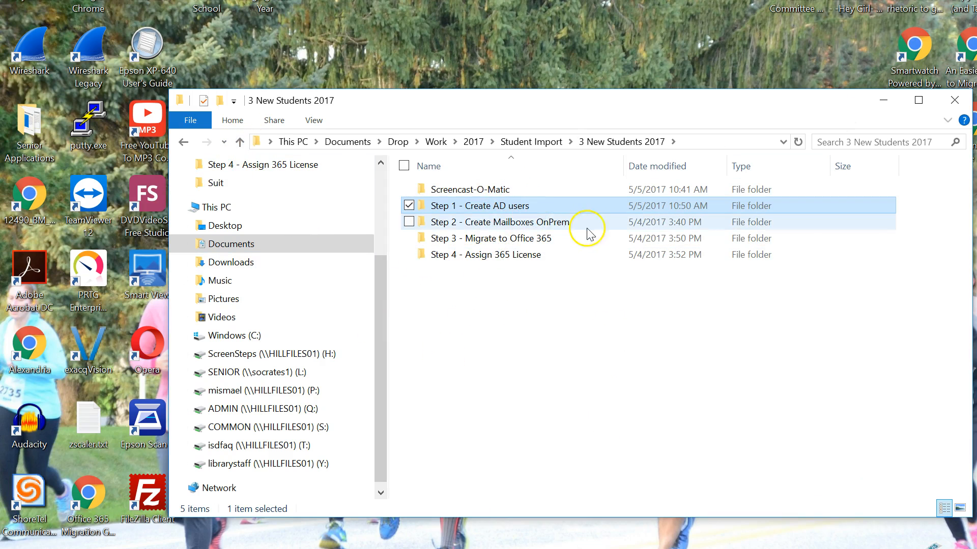
click(567, 223)
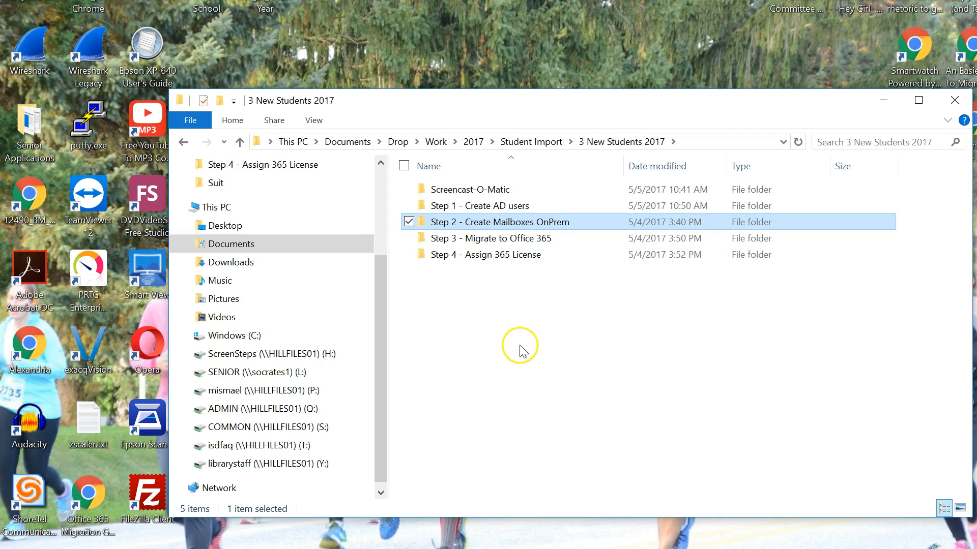
click(484, 243)
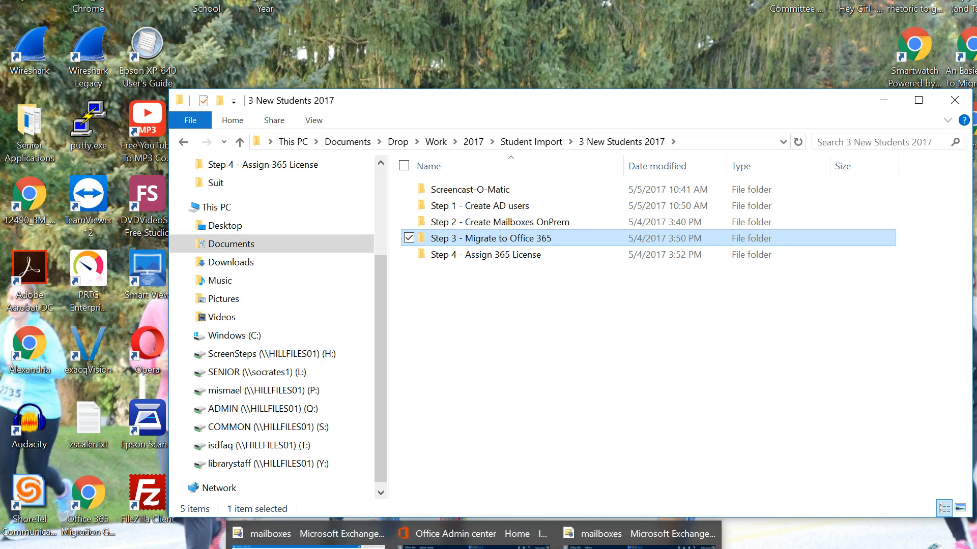
click(498, 547)
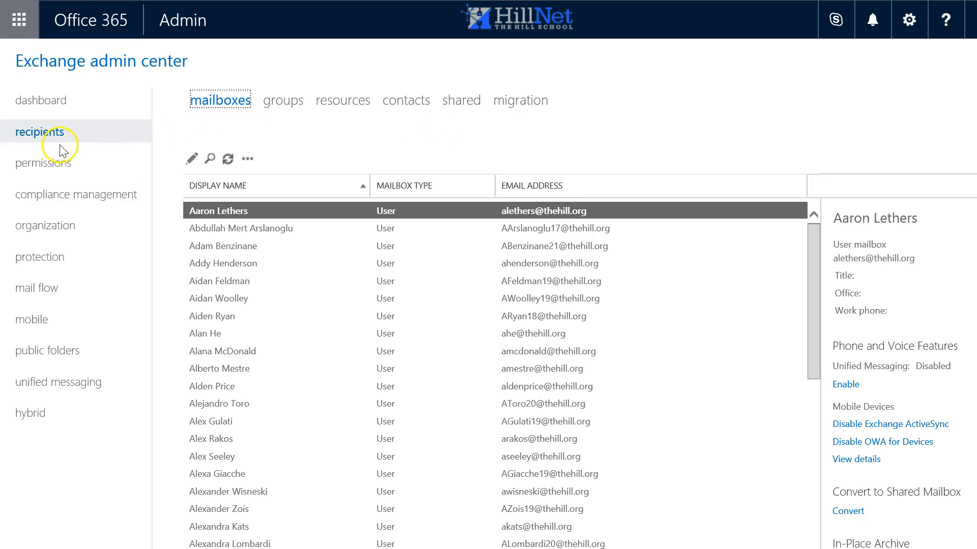
- Start a new remote move migration batch to Exchange Online from the migration section
click(522, 104)
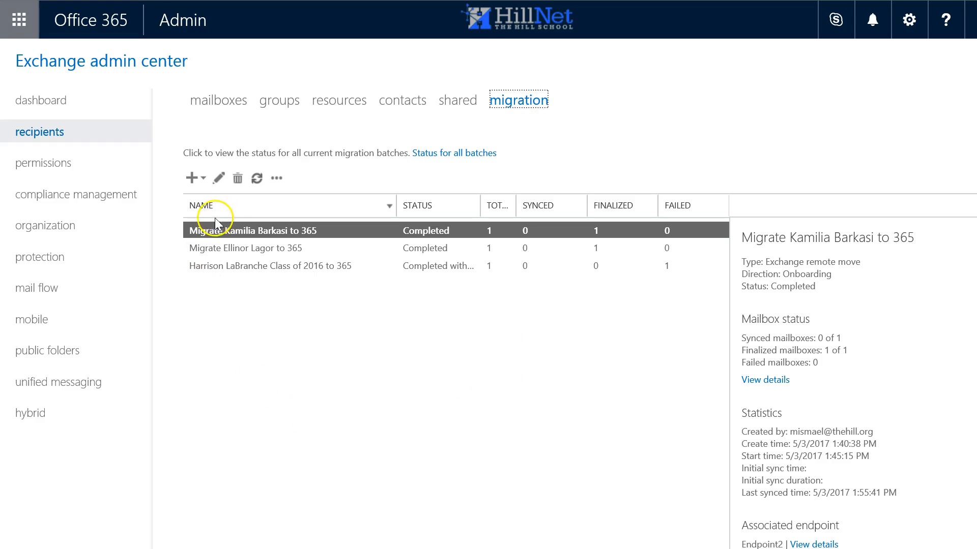
click(205, 182)
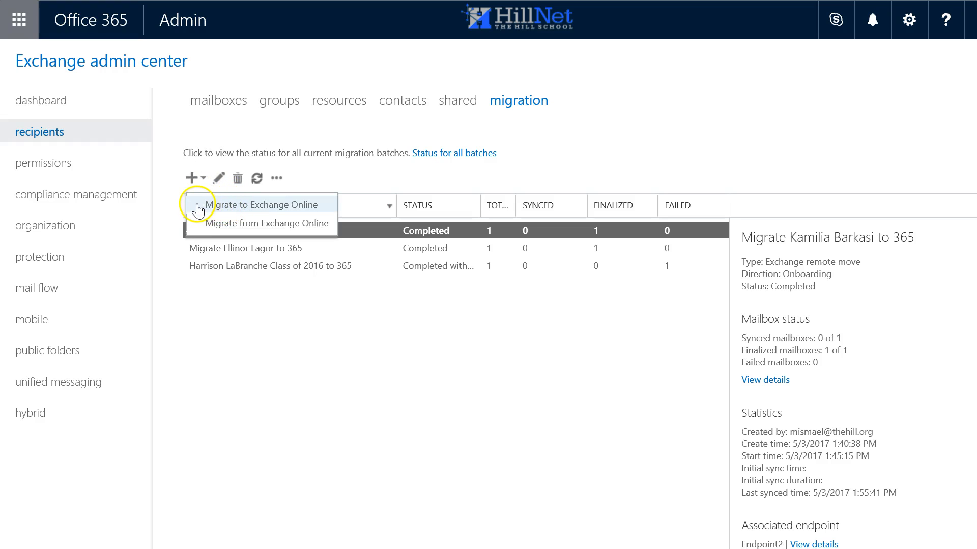
click(253, 206)
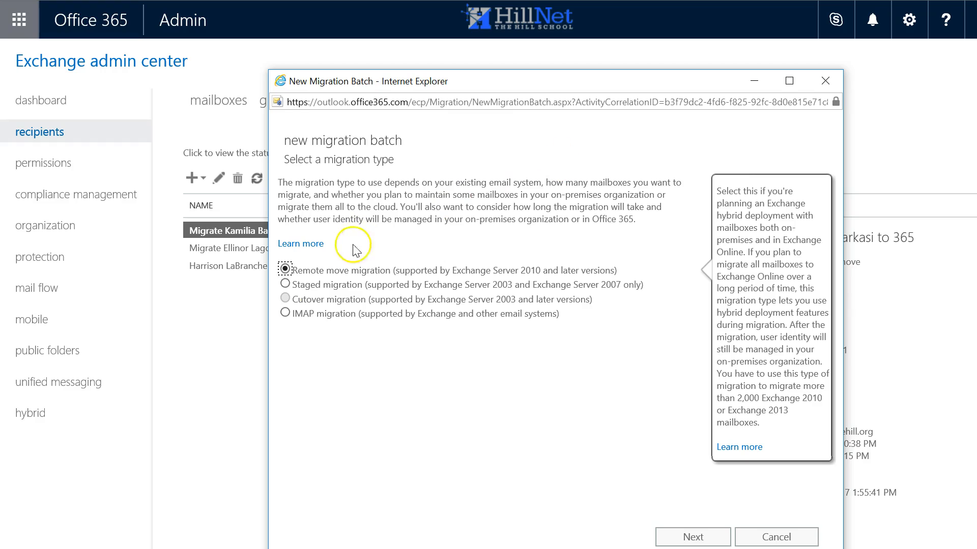
mouse_move(303, 312)
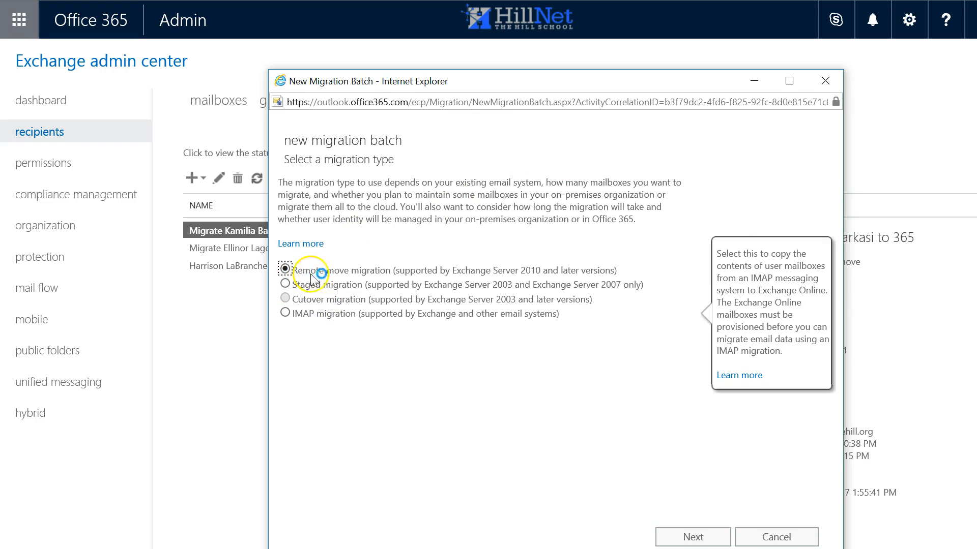
mouse_move(383, 286)
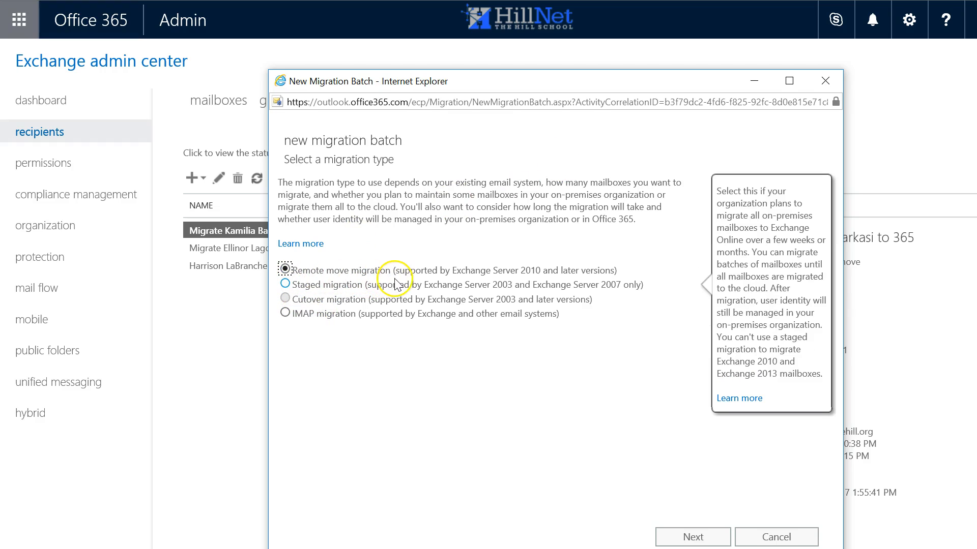
mouse_move(471, 271)
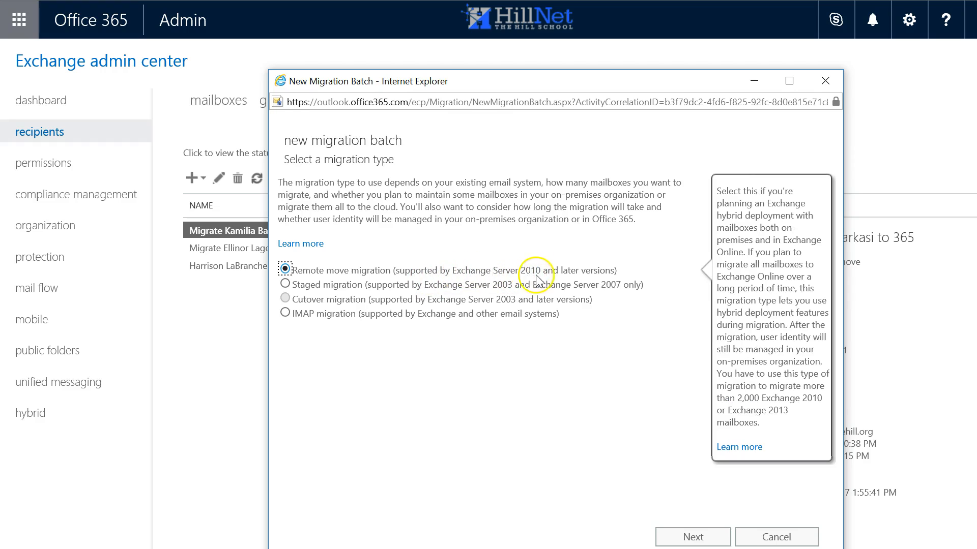
click(679, 537)
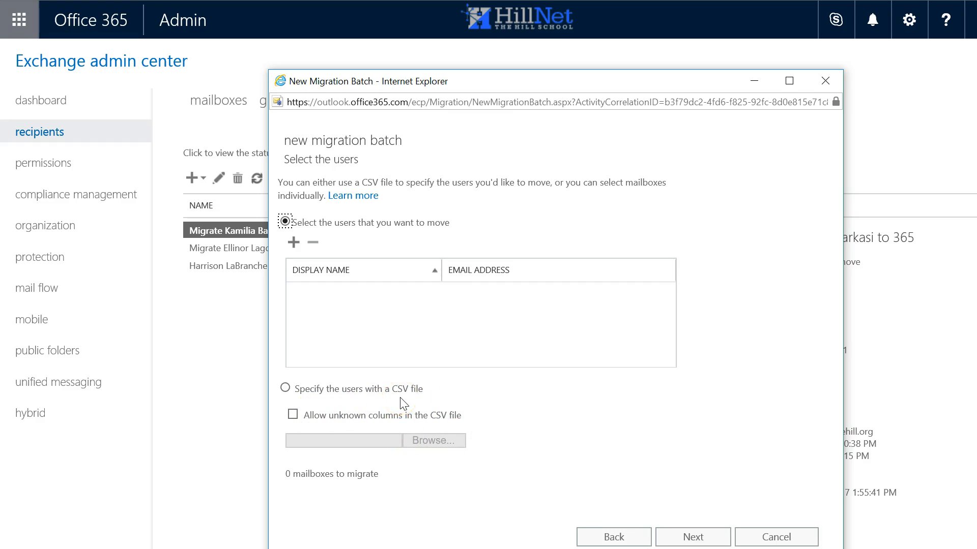
- Open MigrateTo365.csv from the Step 3 - Migrate to Office 365 folder to review its addresses, then close it without saving
click(169, 543)
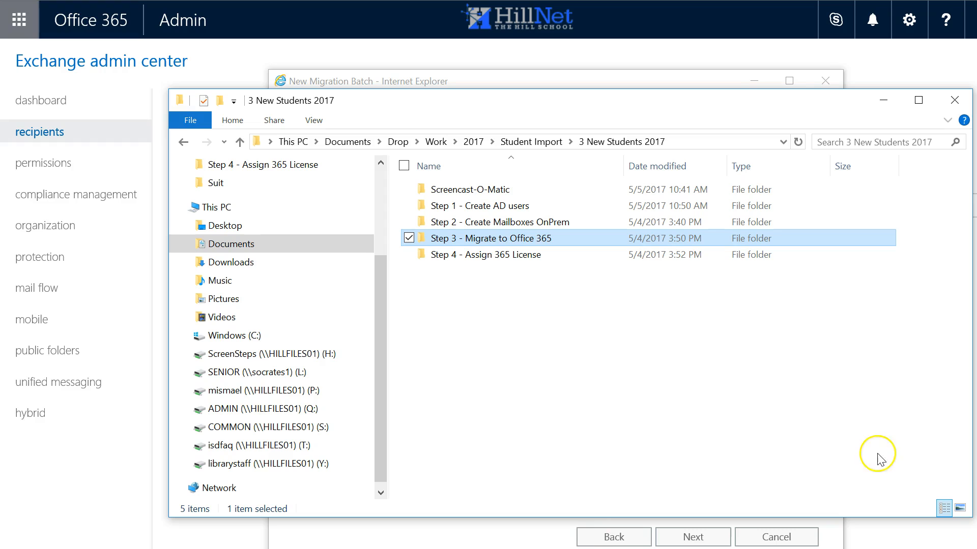
double_click(486, 239)
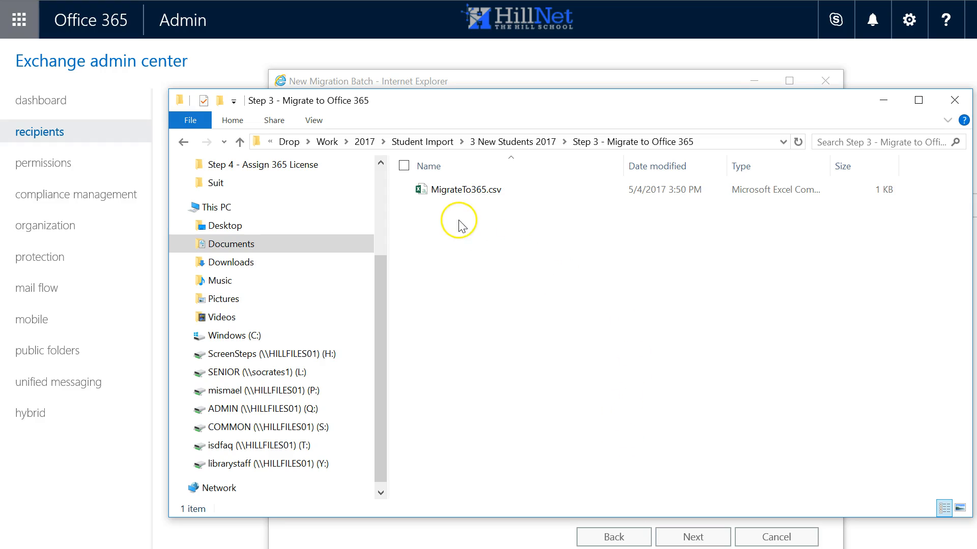
double_click(445, 193)
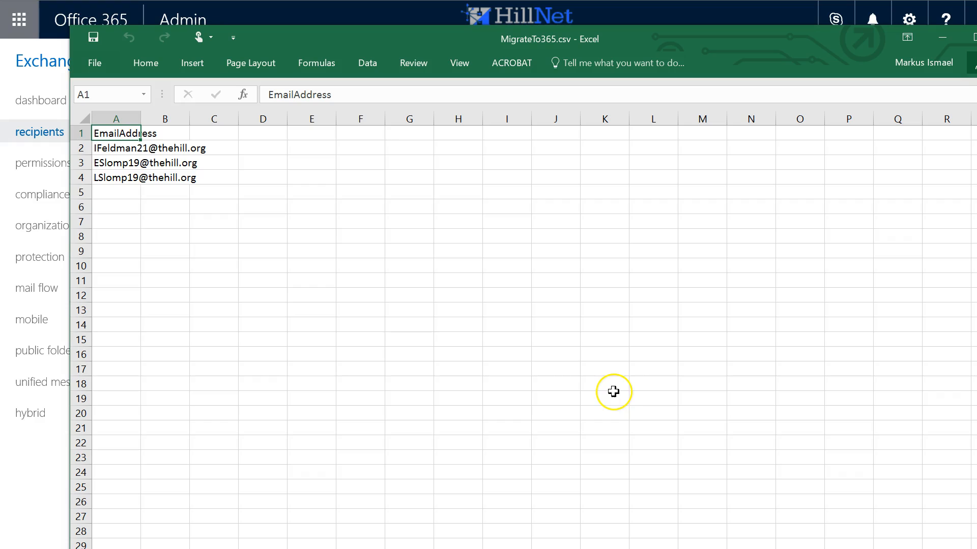
drag(141, 118, 222, 148)
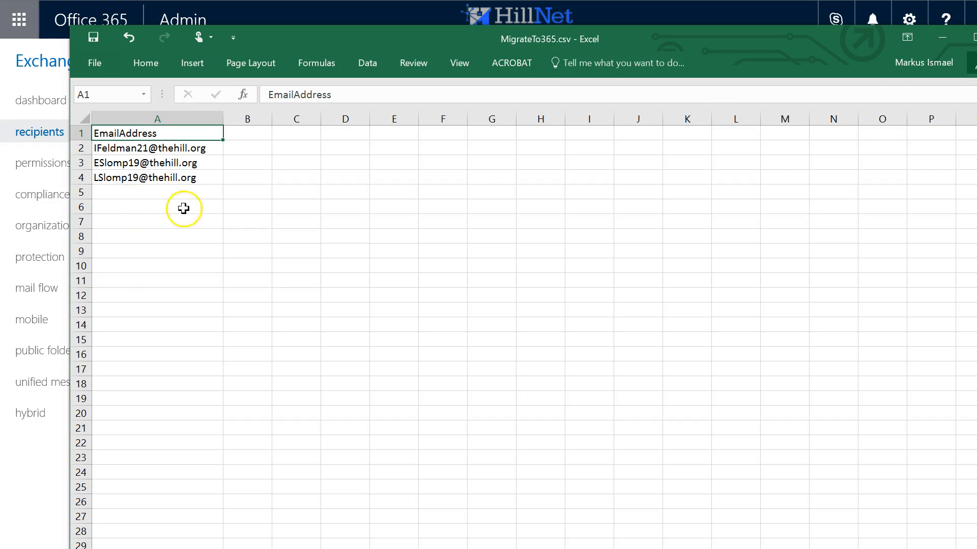
click(976, 39)
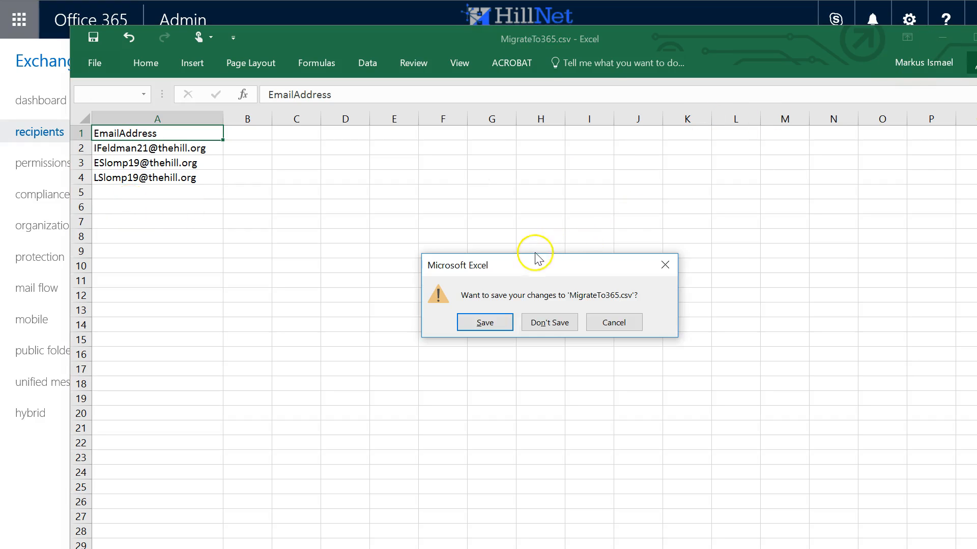
click(548, 325)
click(871, 100)
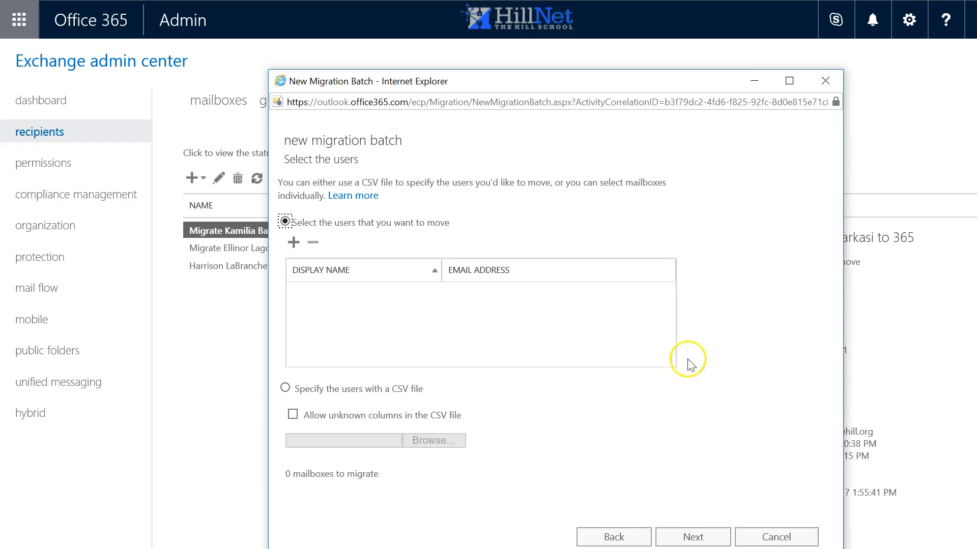
- Specify the batch users with the CSV file MigrateTo365.csv from the 3 New Students 2017 Step 3 folder and continue
click(285, 390)
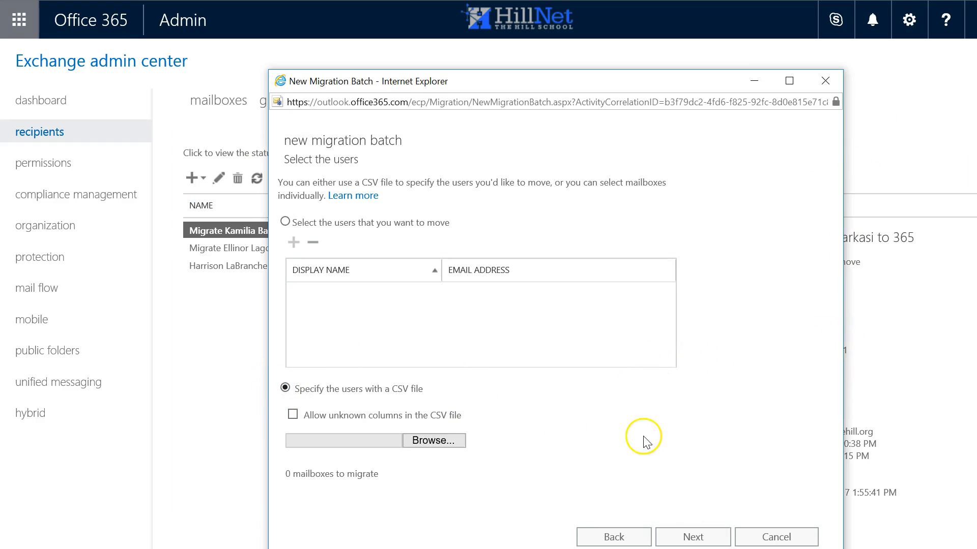
click(431, 442)
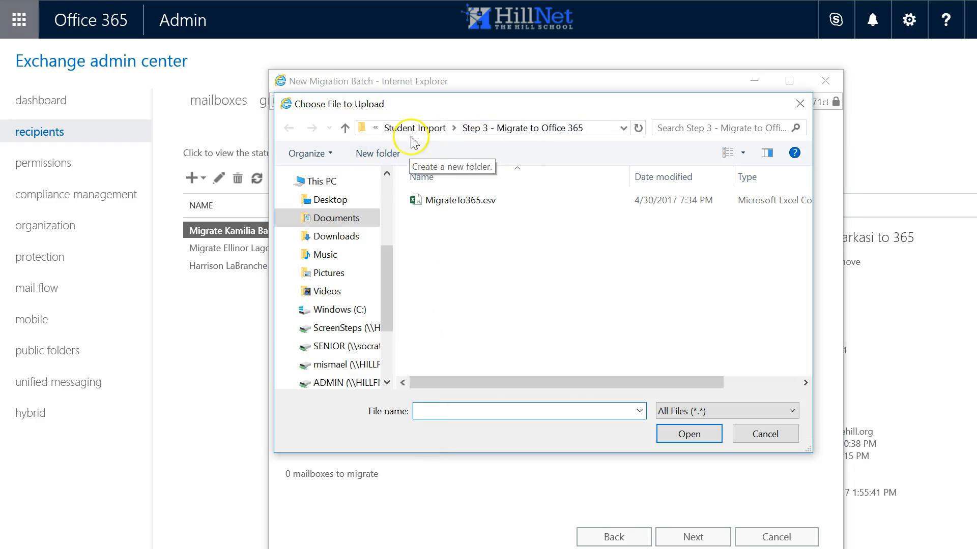
click(344, 128)
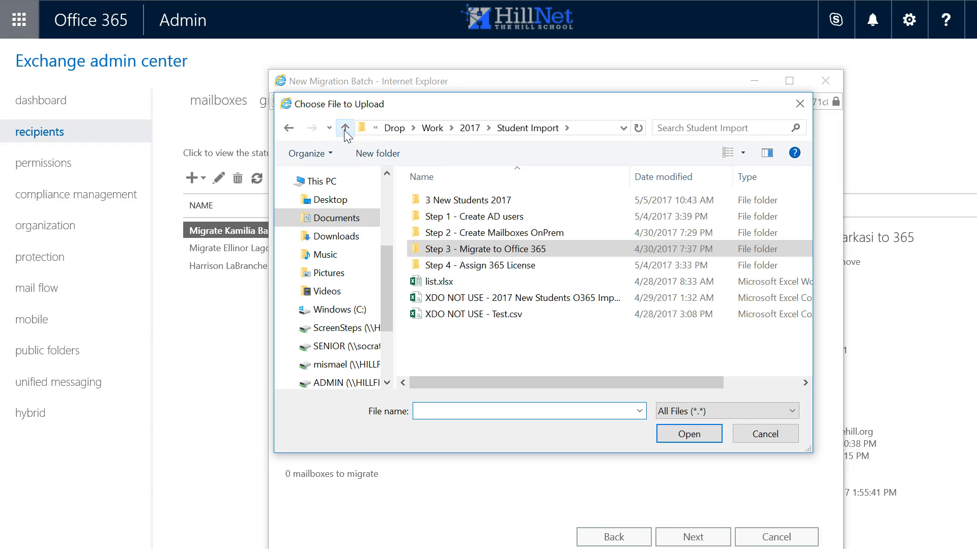
double_click(462, 200)
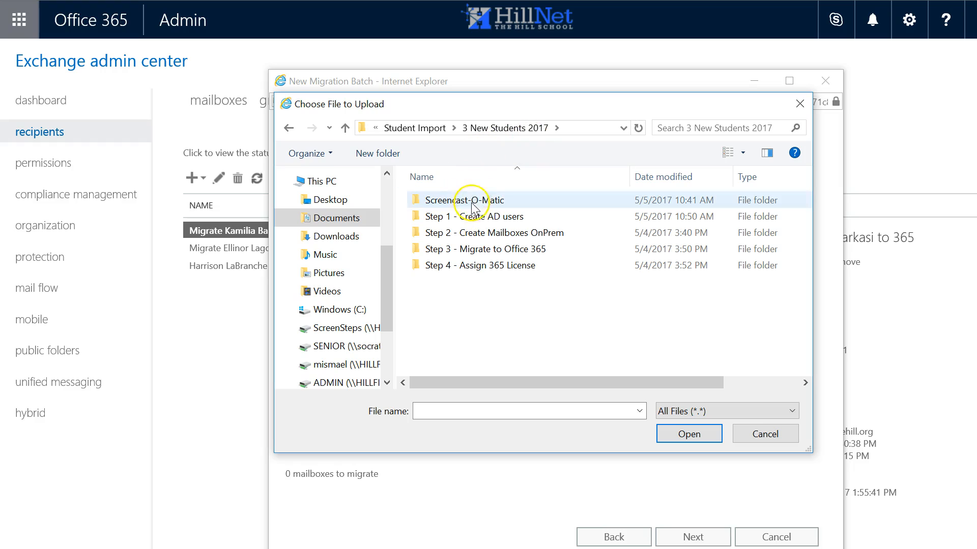
double_click(473, 251)
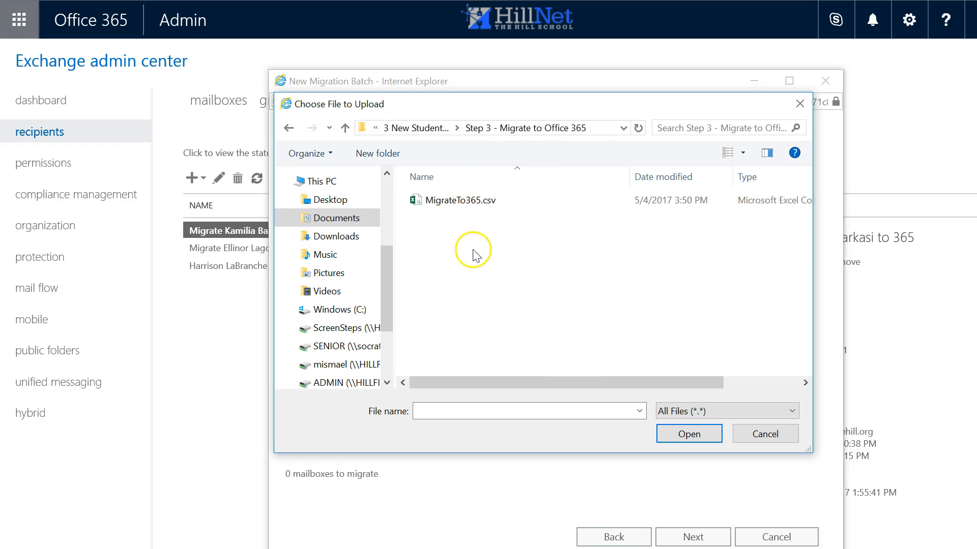
click(434, 203)
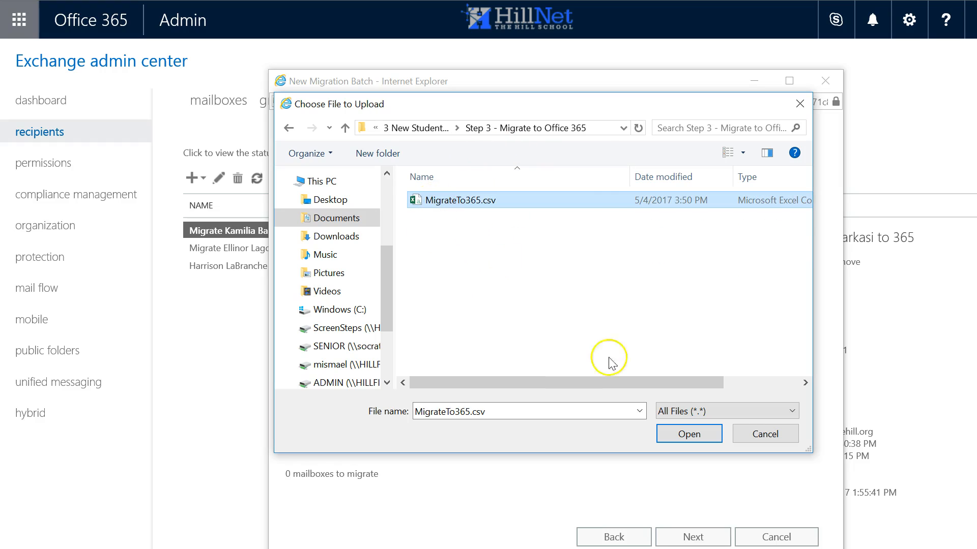
click(688, 435)
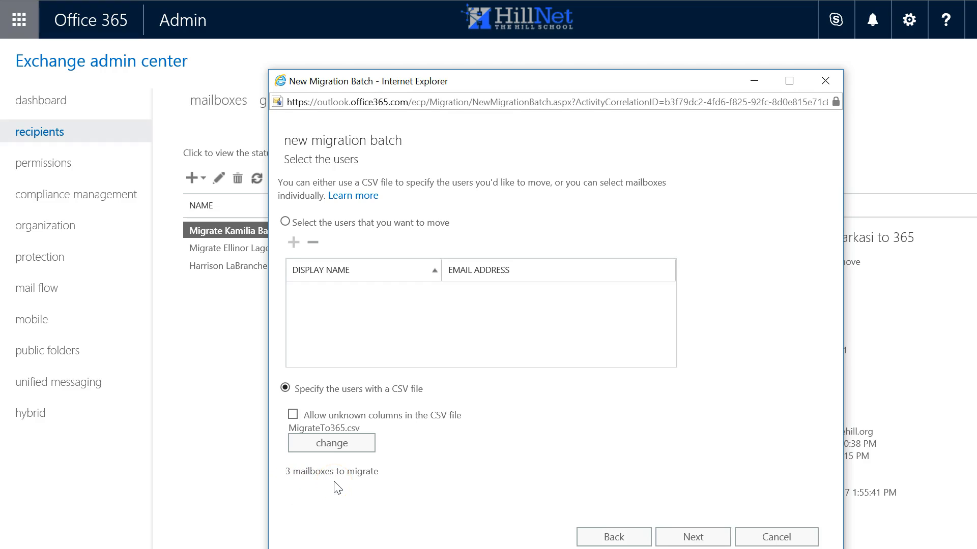
click(678, 540)
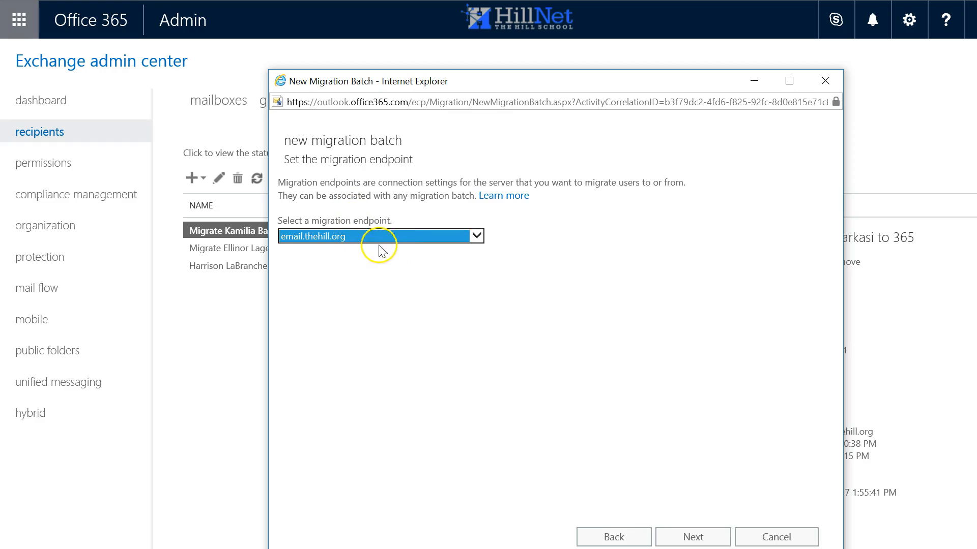
- Select Endpoint2 as the migration endpoint and confirm the remote MRS proxy server
click(393, 237)
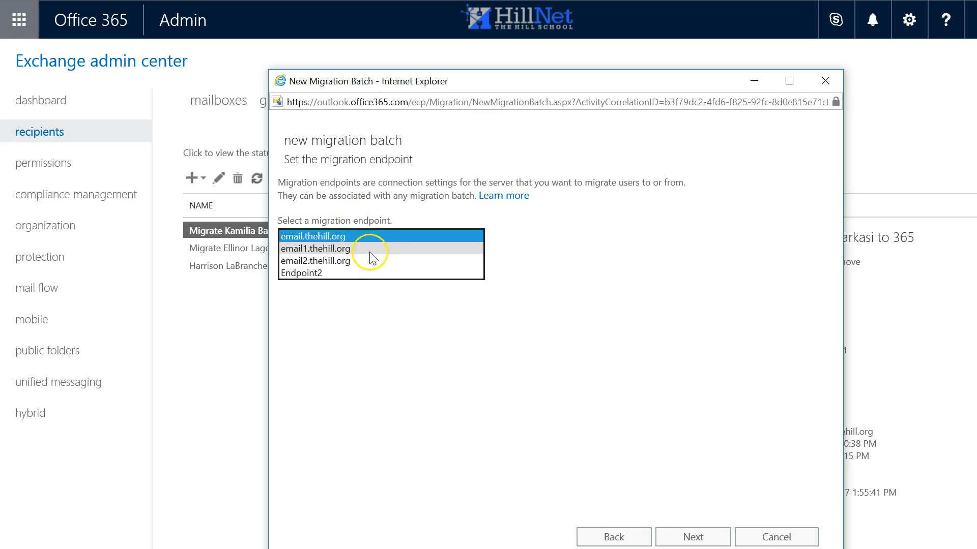
click(354, 275)
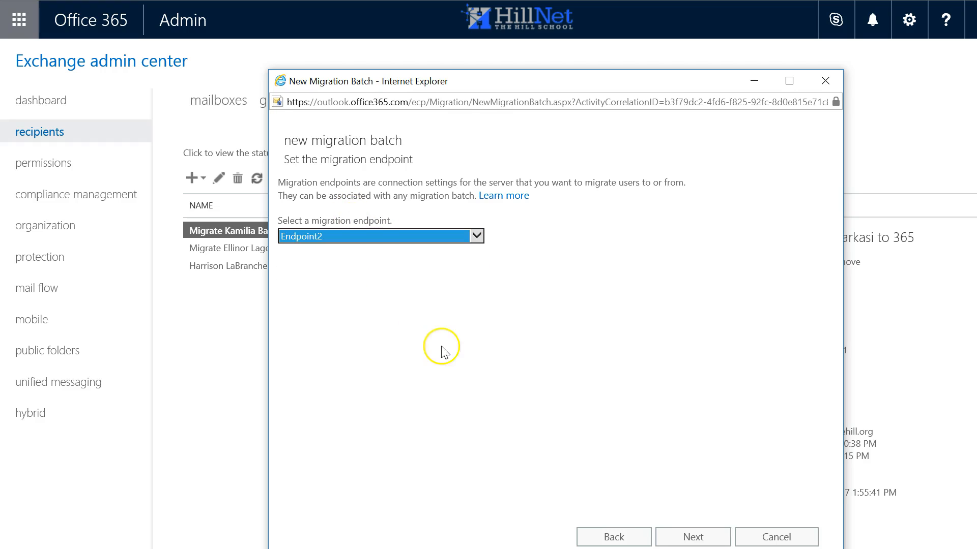
click(690, 535)
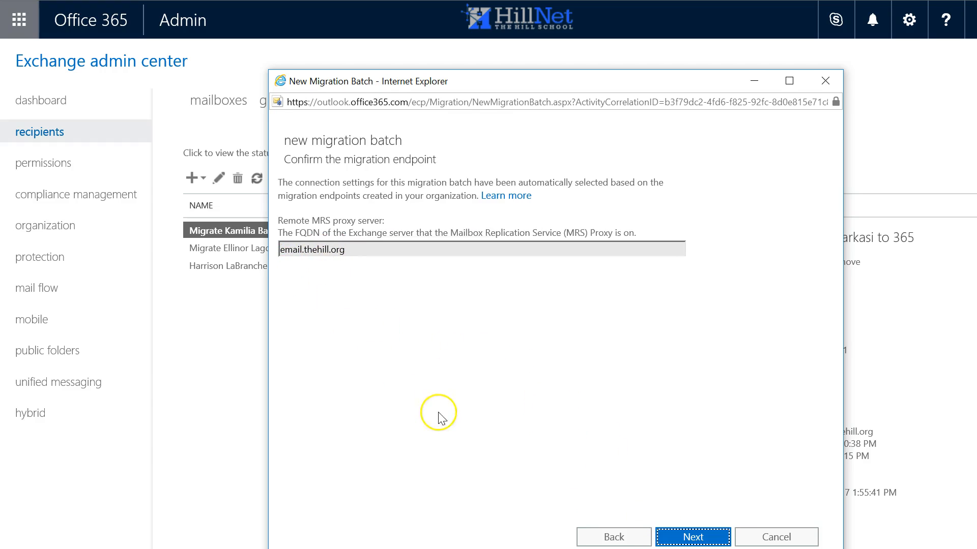
click(694, 540)
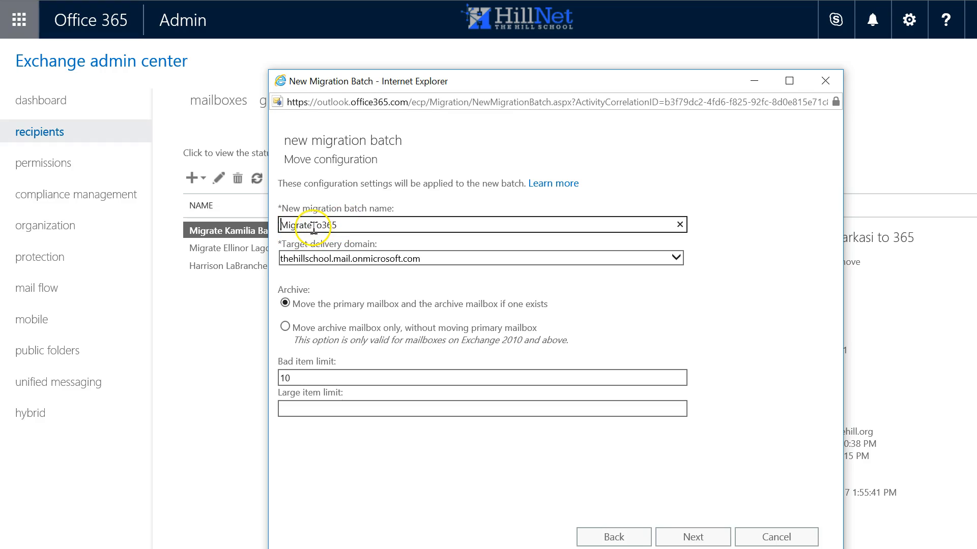
- Name the migration batch Migrate three 2017 students to 365
drag(312, 224, 387, 224)
key(BackSpace)
text(3 )
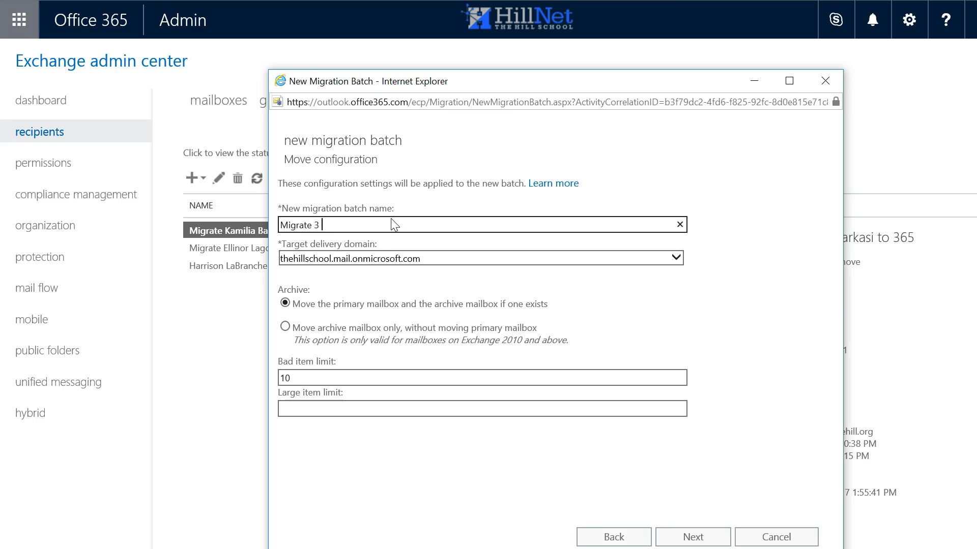
text(2017 students to 365)
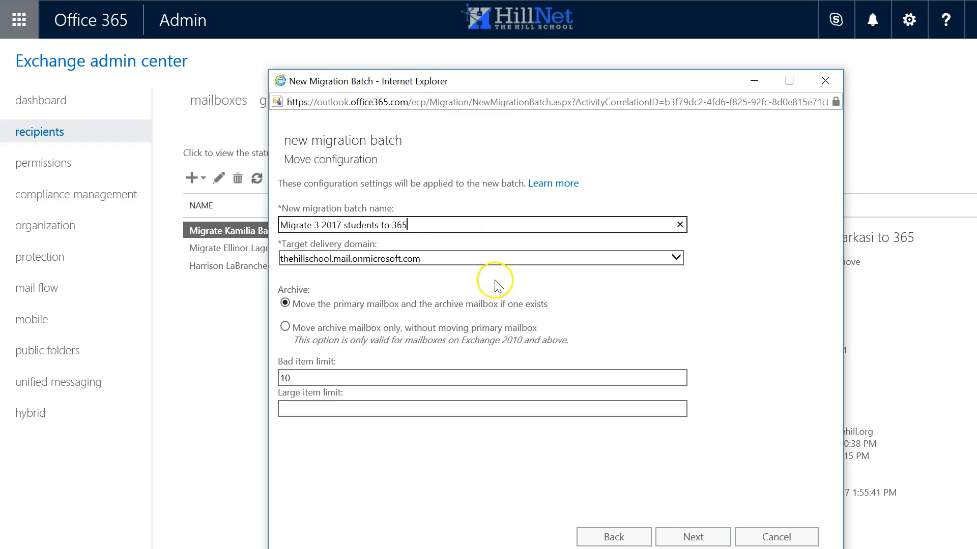
click(327, 224)
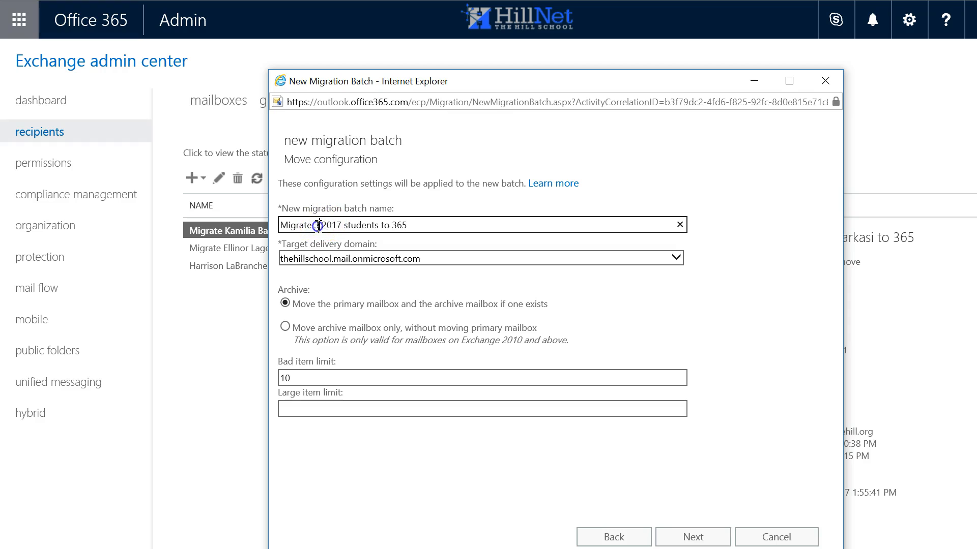
key(BackSpace)
key(BackSpace)
text(three)
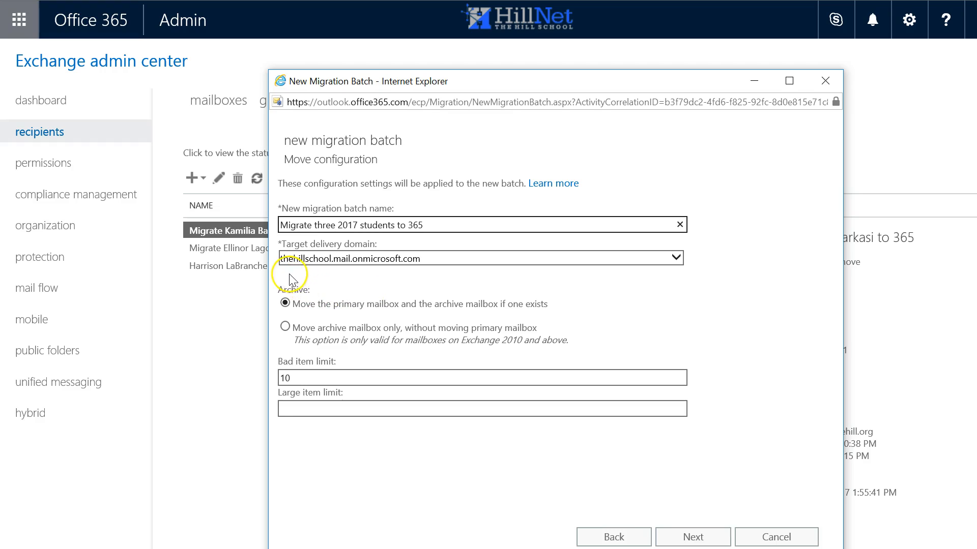
- Set both the bad item limit and the large item limit to 500
click(295, 380)
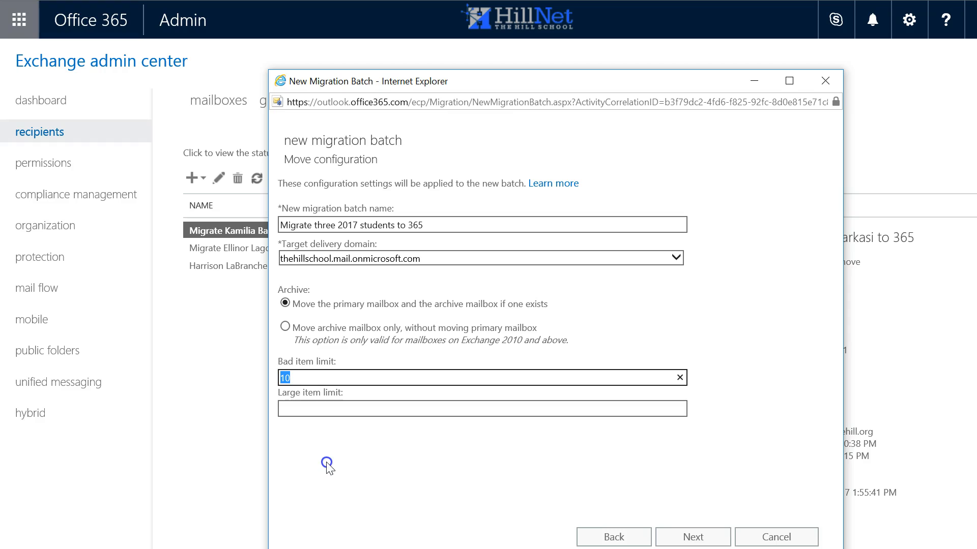
text(500)
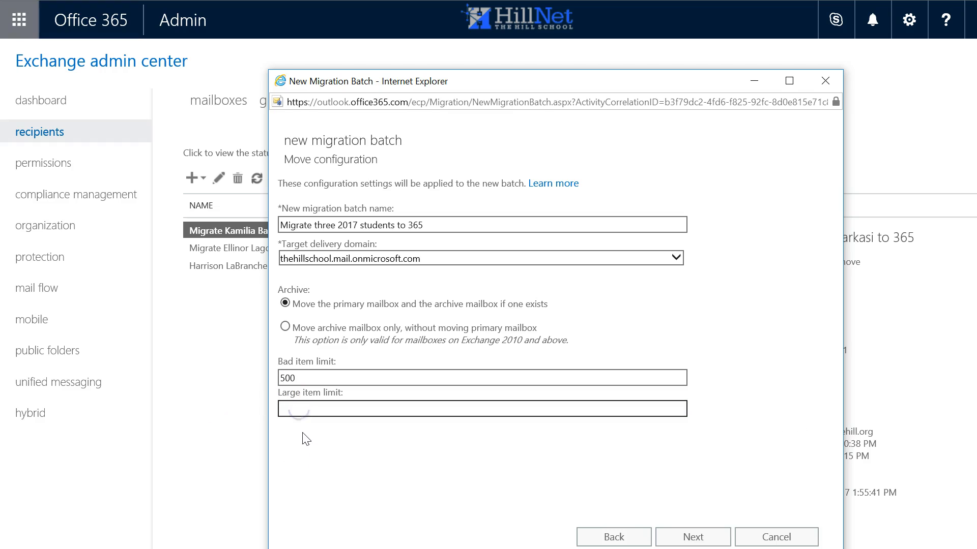
text(500)
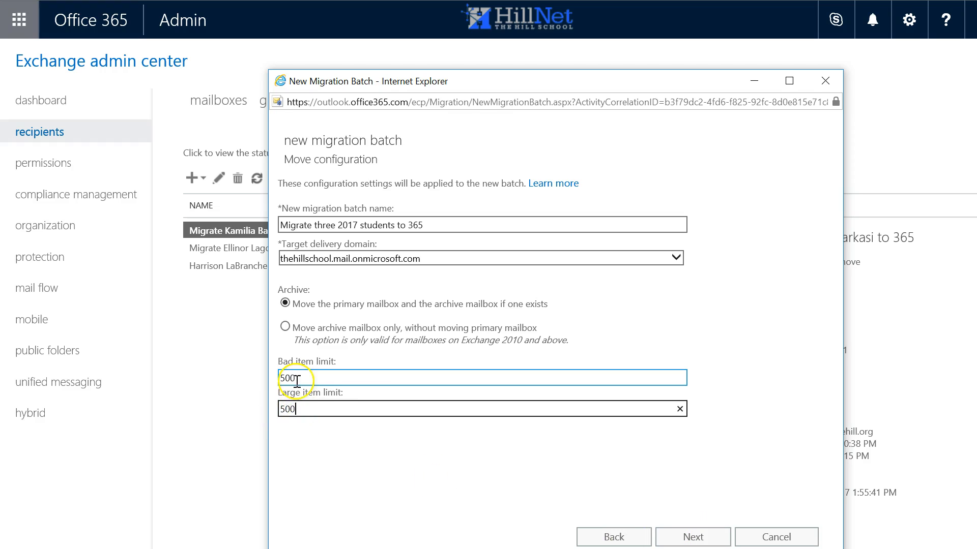
- Choose to complete the migration batch automatically and create the new batch
click(692, 538)
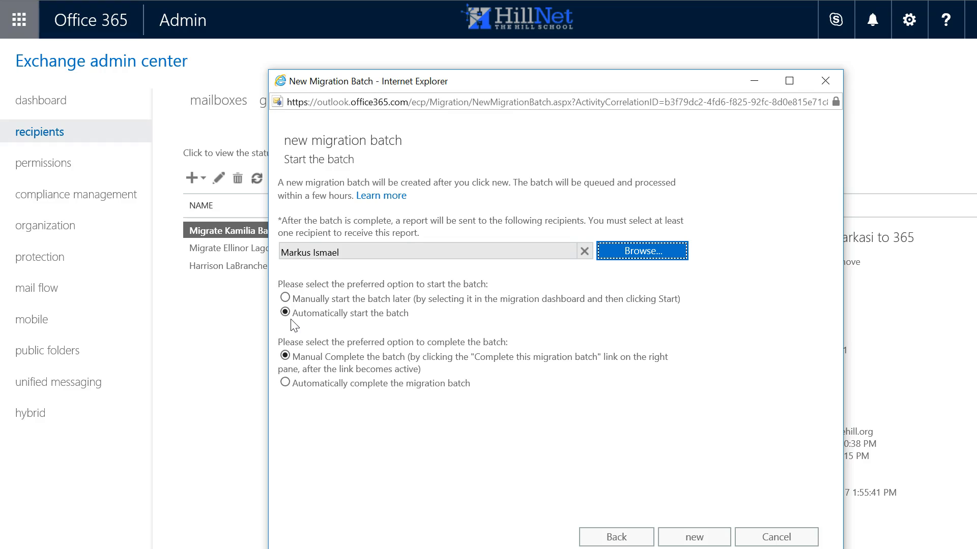
click(285, 384)
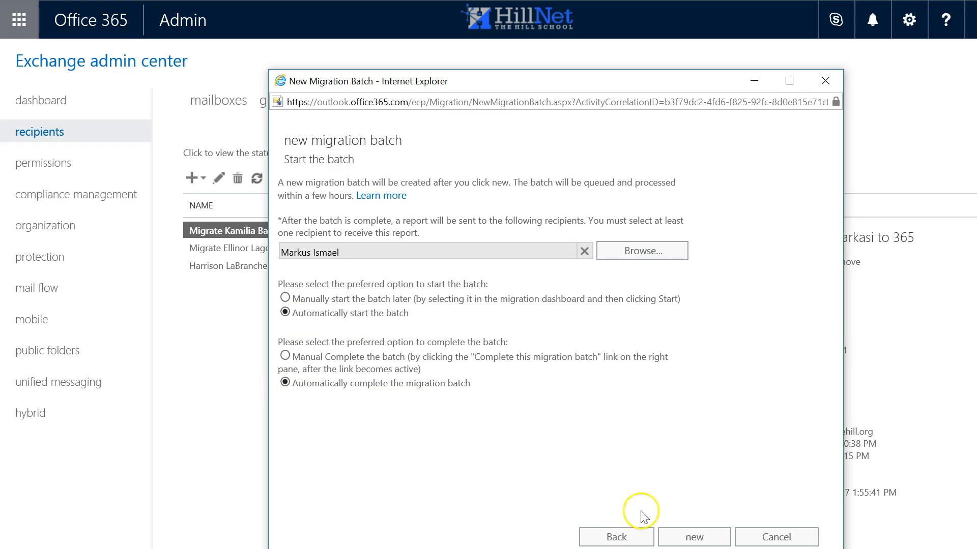
click(700, 542)
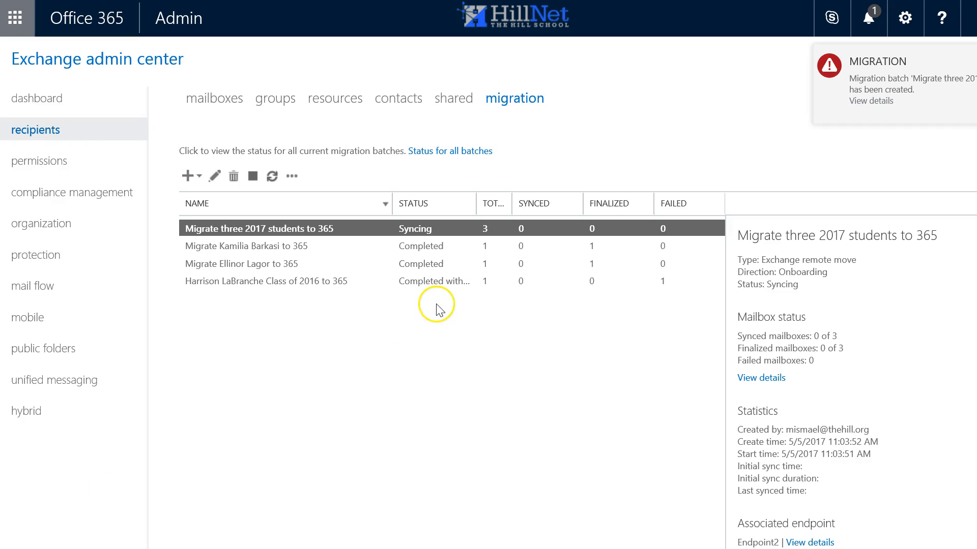
- Refresh the migration batch list, then search the recipient mailboxes for slomp
click(272, 178)
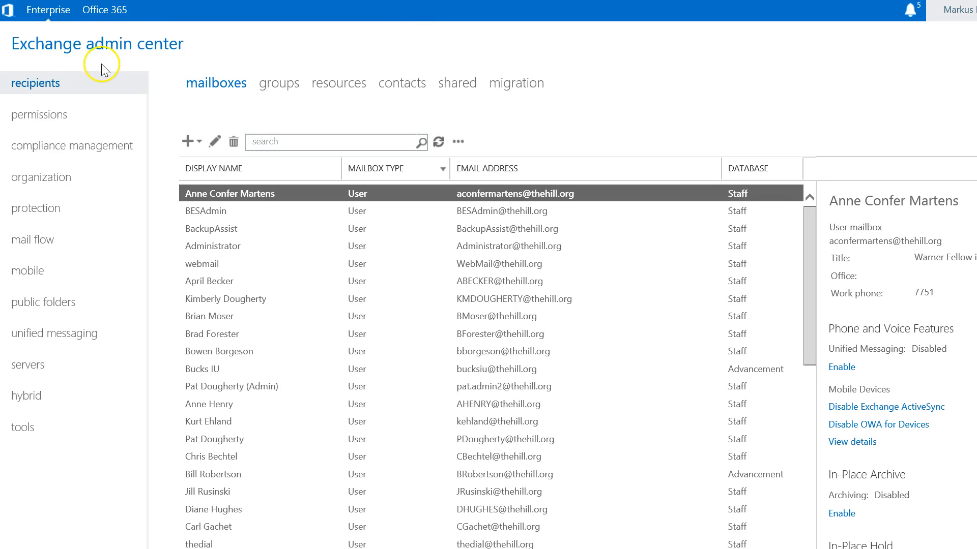
click(294, 145)
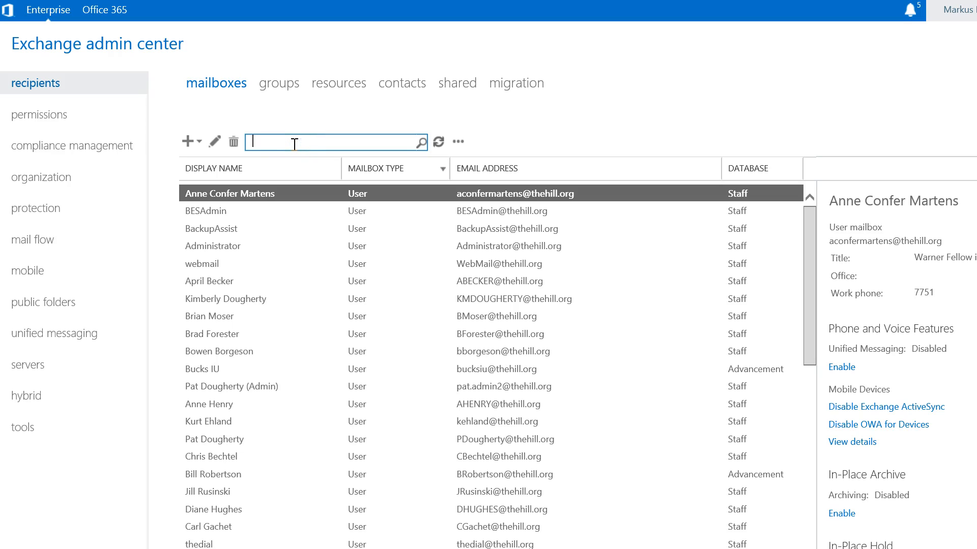
text(slomp)
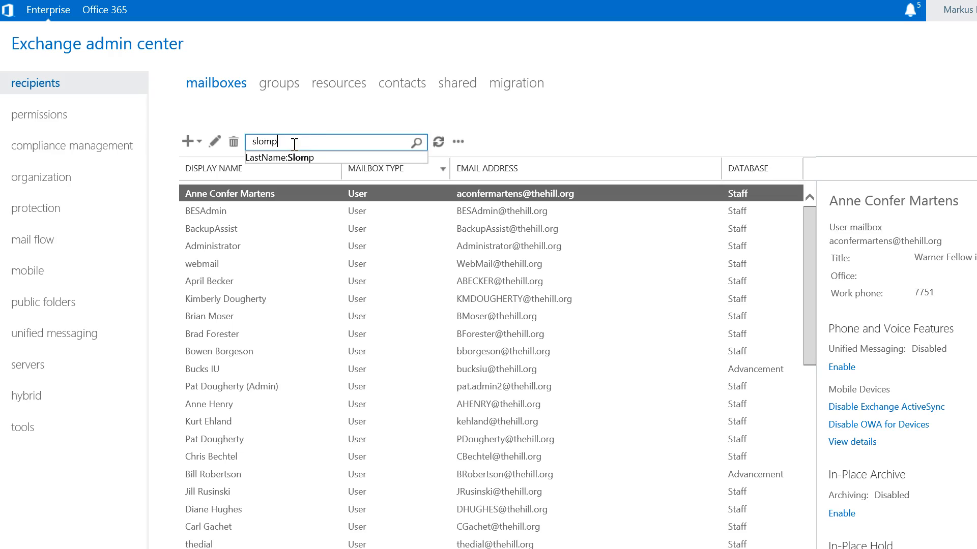
click(417, 143)
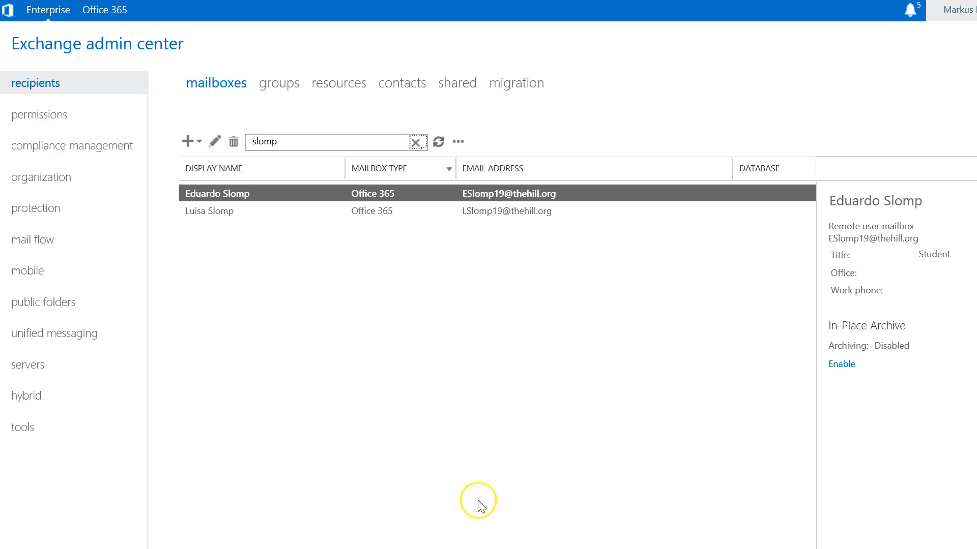
- Replace the mailbox search with lagor, run it, and clear the search
double_click(280, 142)
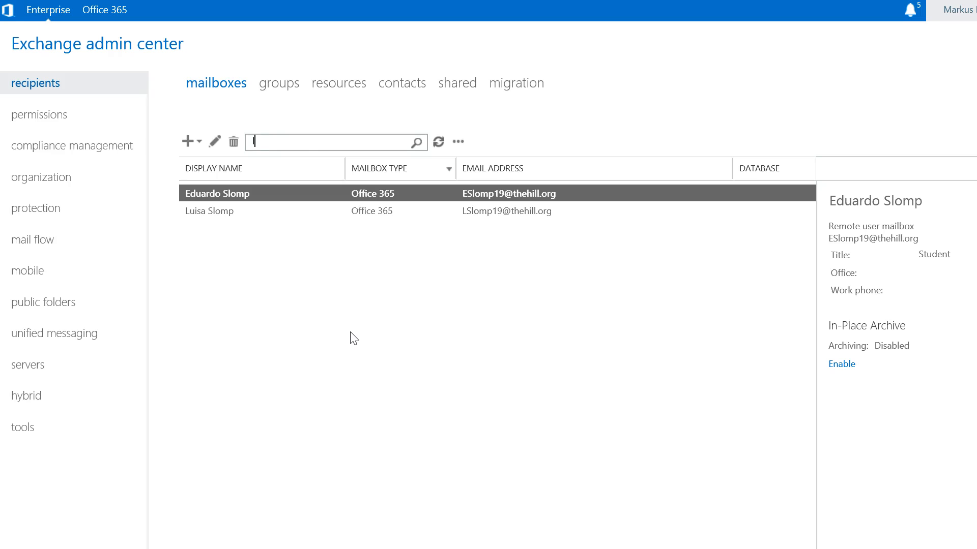
text(gor)
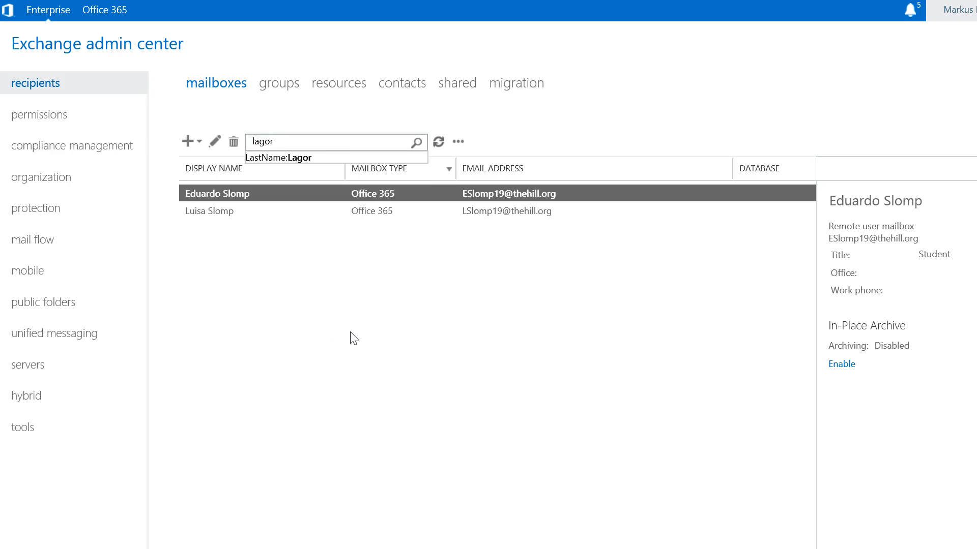
click(415, 142)
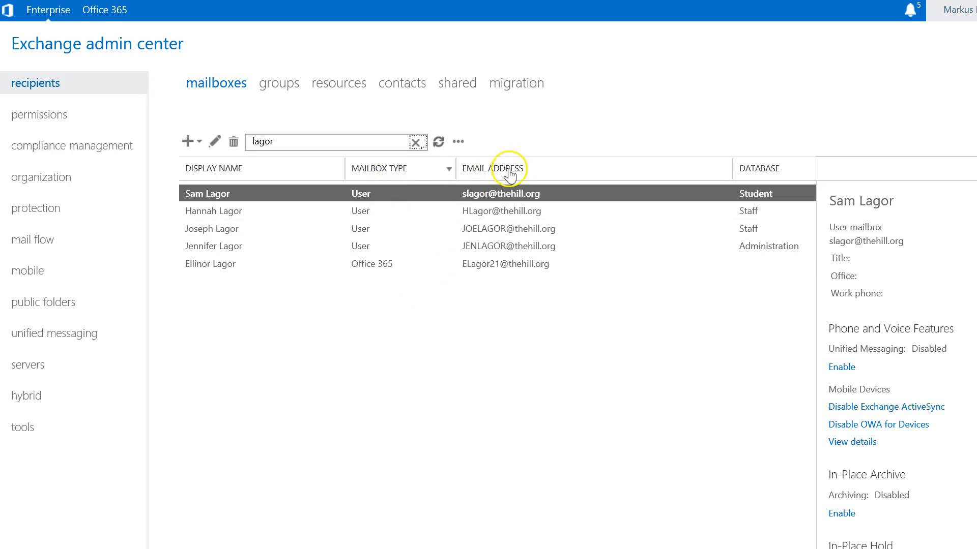
click(416, 143)
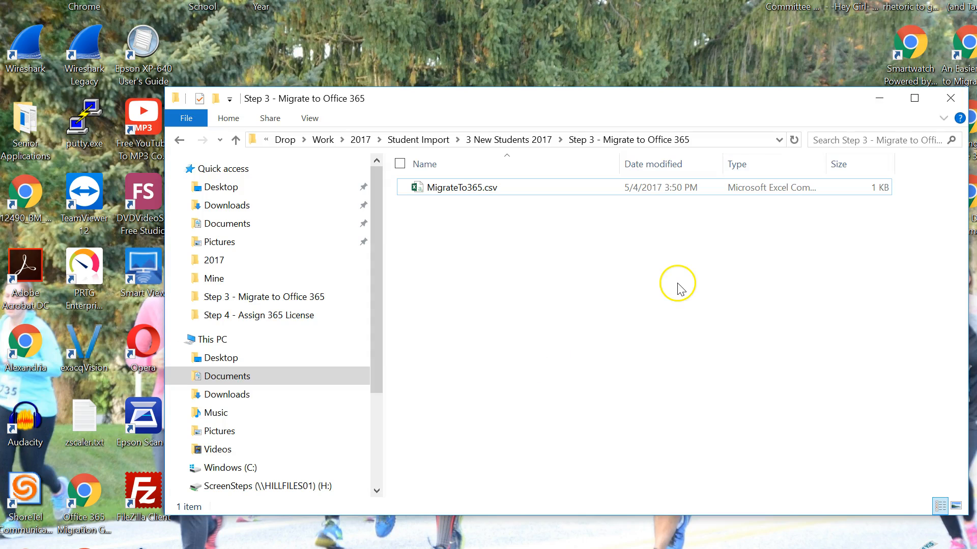
- Open Add365License.csv from the Step 4 - Assign 365 License folder to review it, then close it and minimize the folder window
click(235, 140)
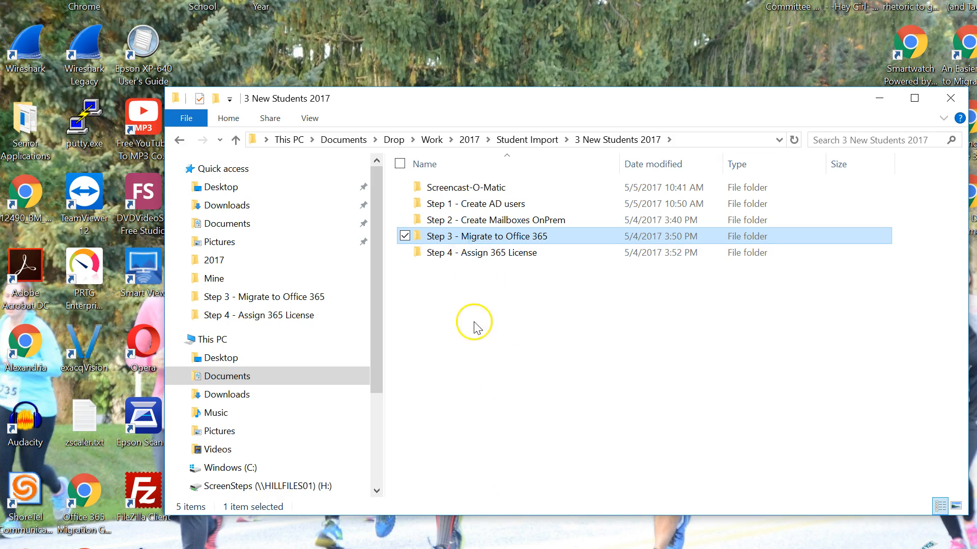
click(478, 261)
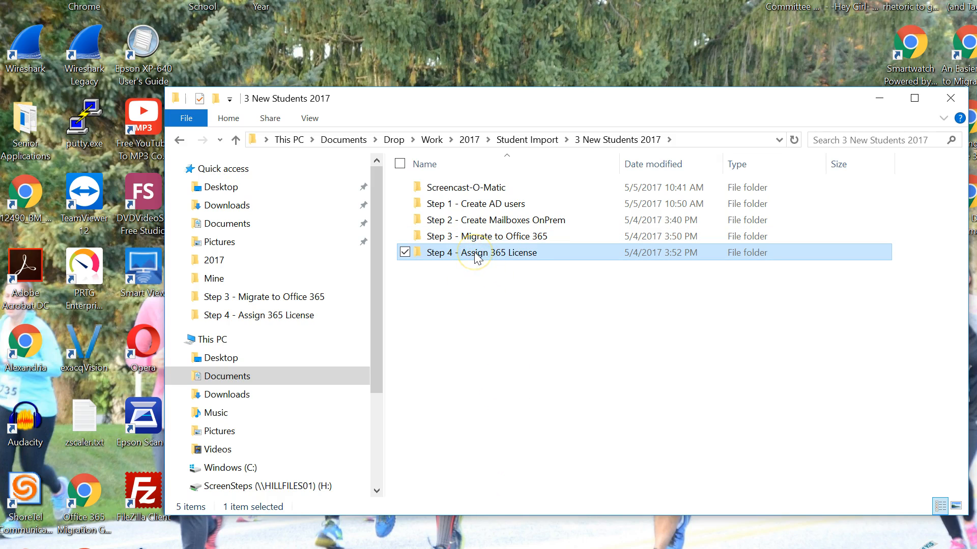
mouse_move(479, 258)
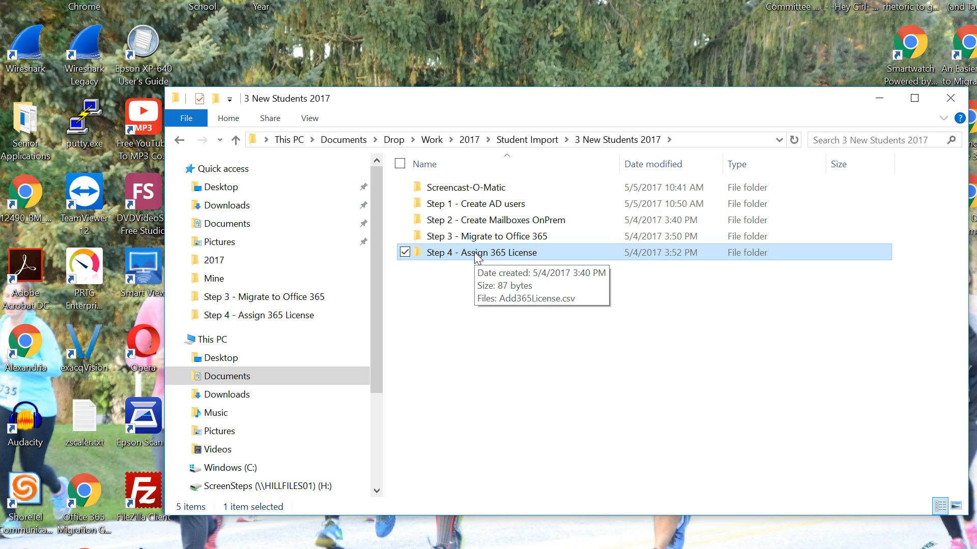
double_click(478, 258)
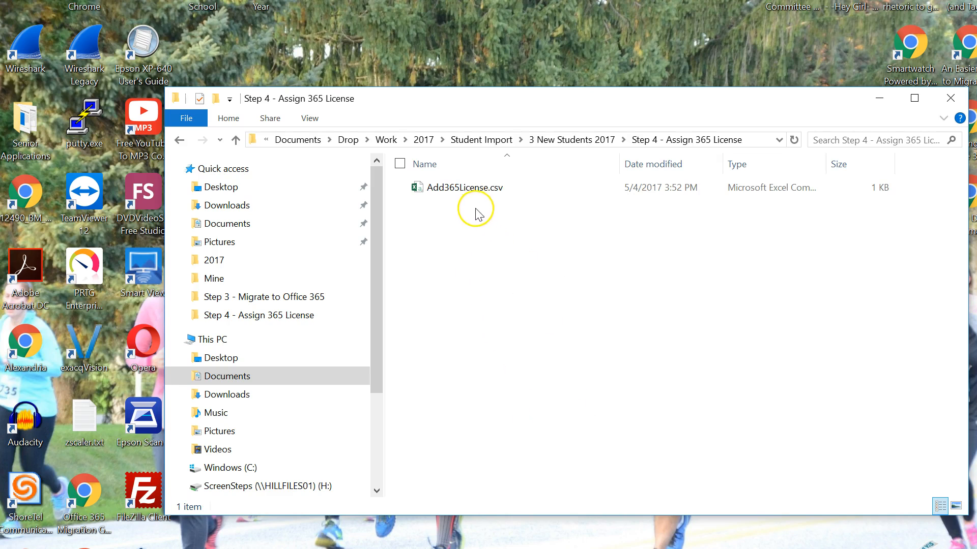
double_click(446, 190)
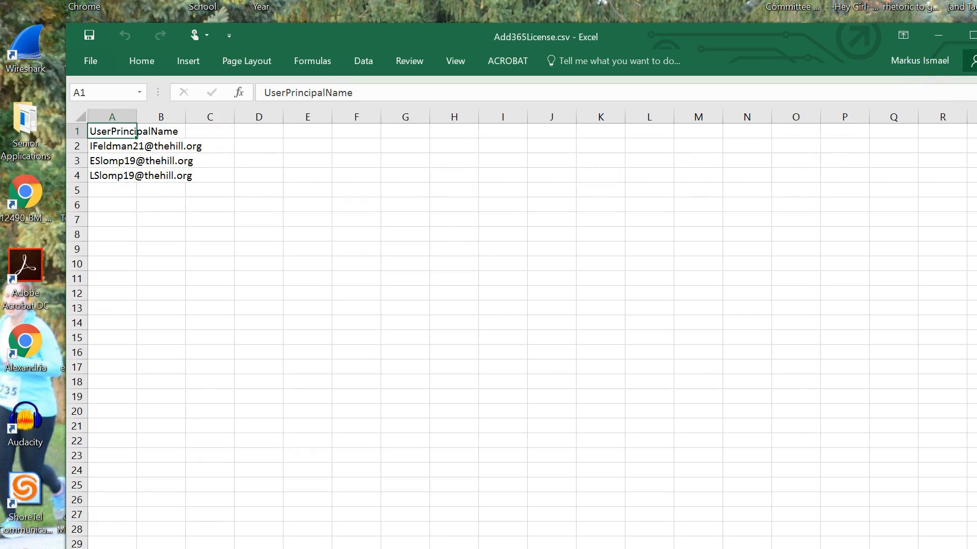
key(alt+F4)
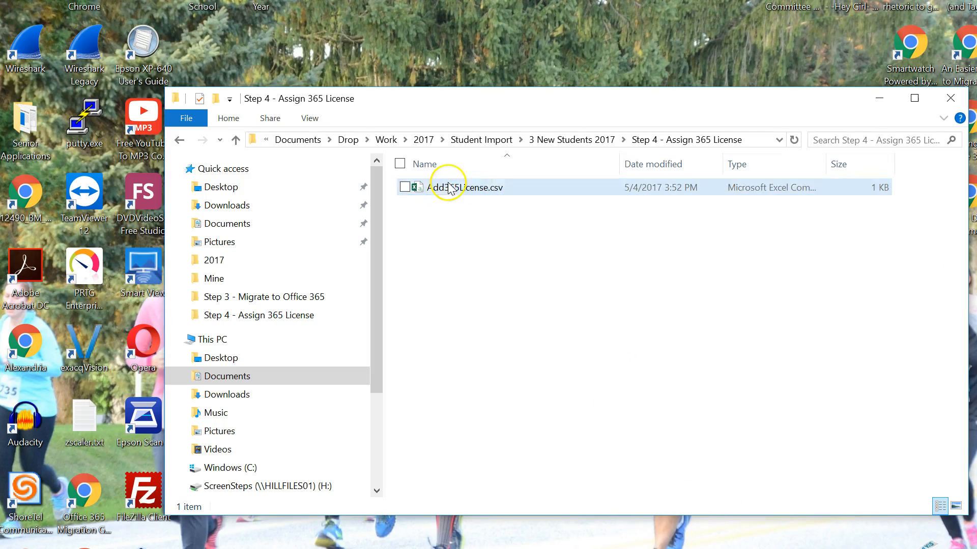
click(443, 236)
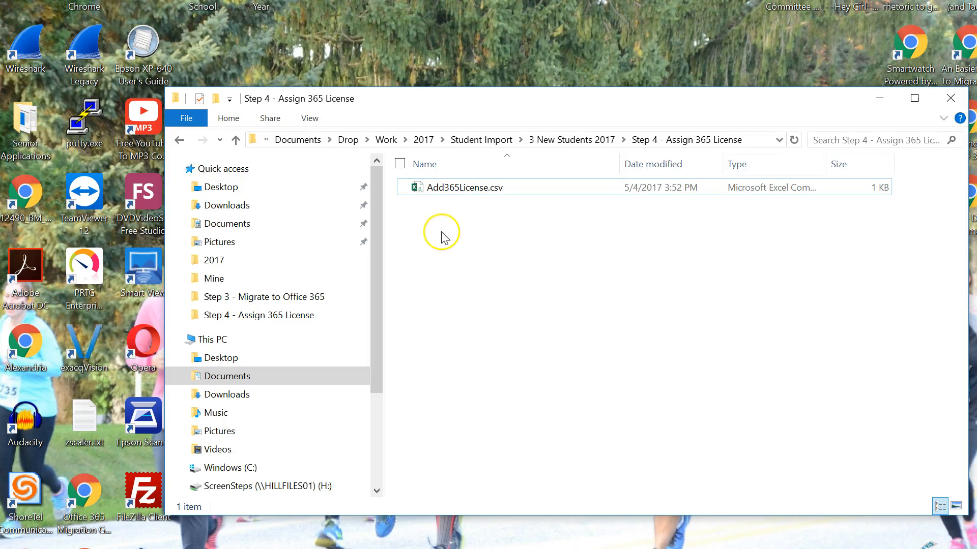
click(879, 99)
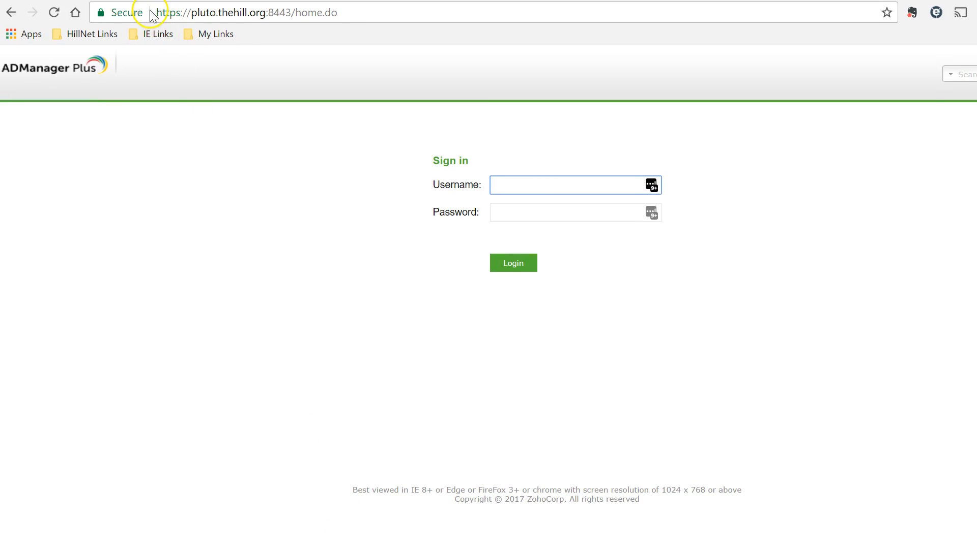
- Sign in to ADManager Plus as Admin, filling the password field from the saved credentials, retrying after the connection error
drag(159, 10, 364, 11)
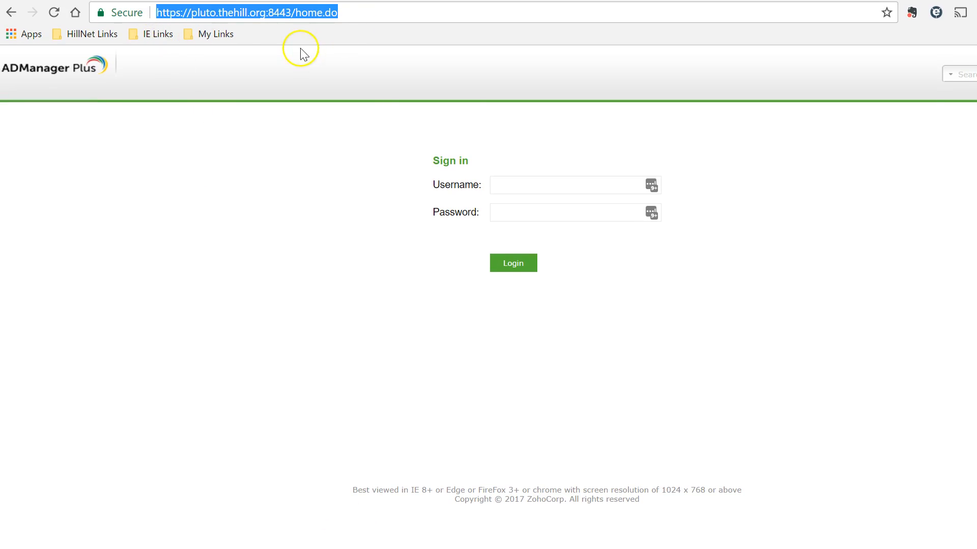
click(655, 188)
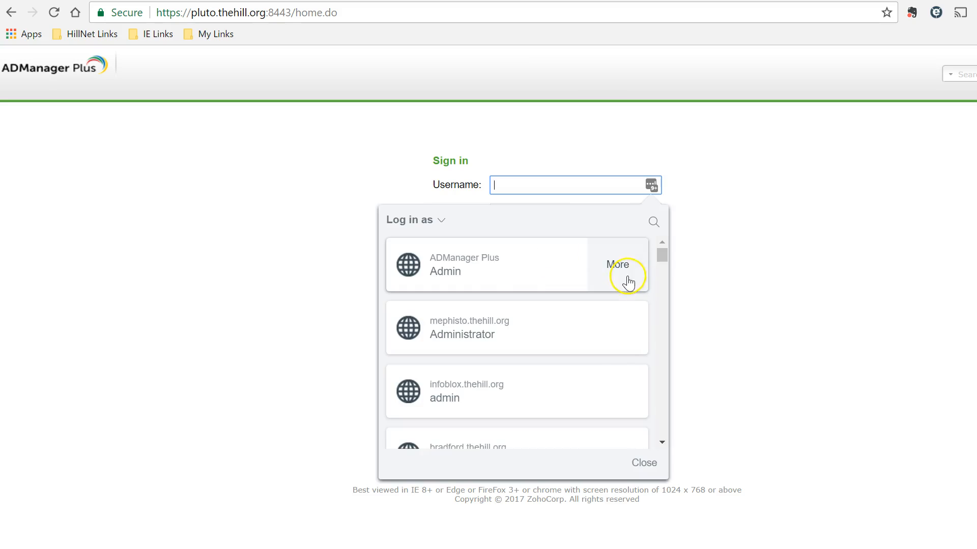
click(484, 273)
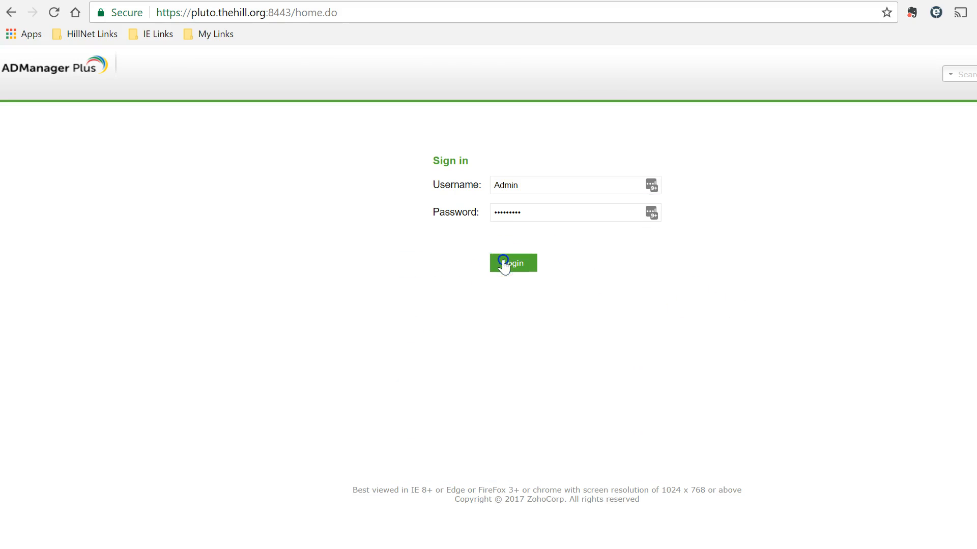
click(503, 264)
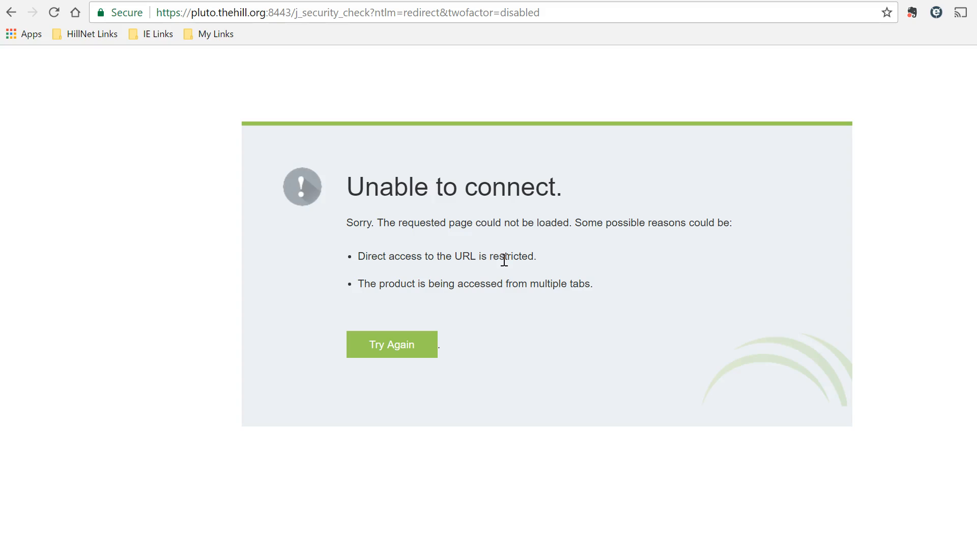
click(391, 348)
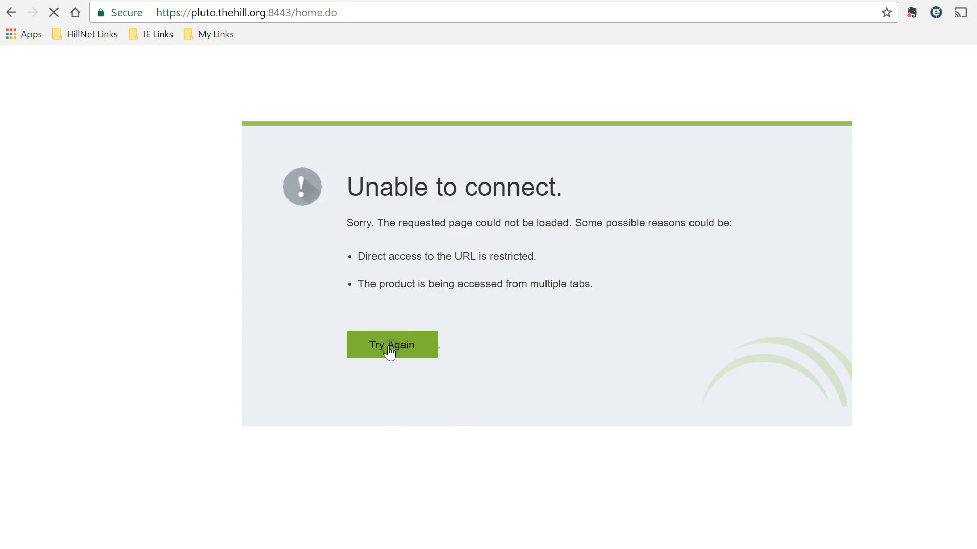
click(651, 185)
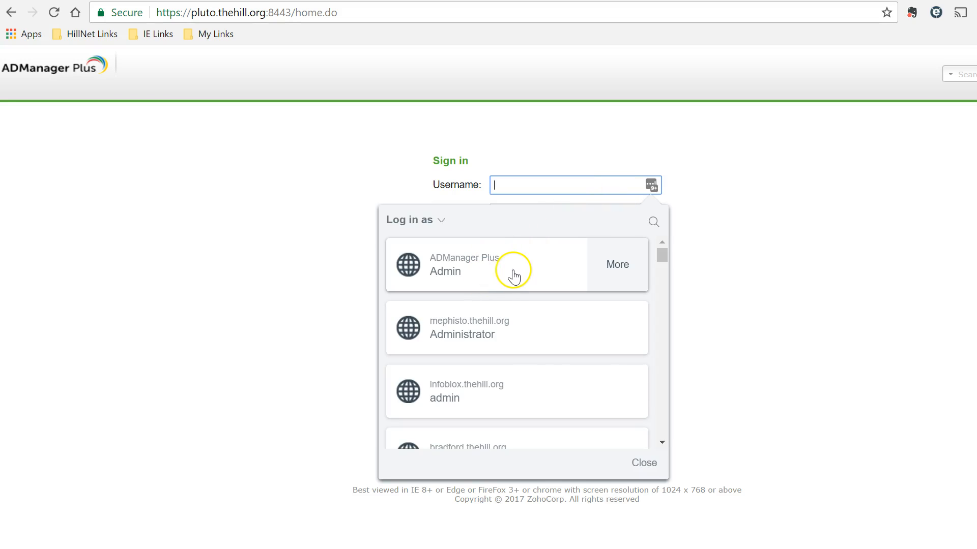
click(516, 275)
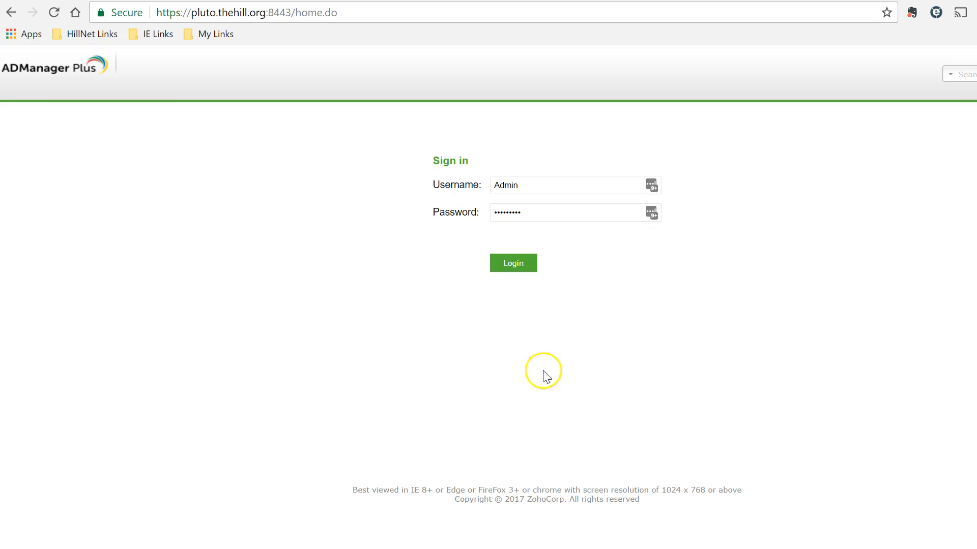
click(517, 271)
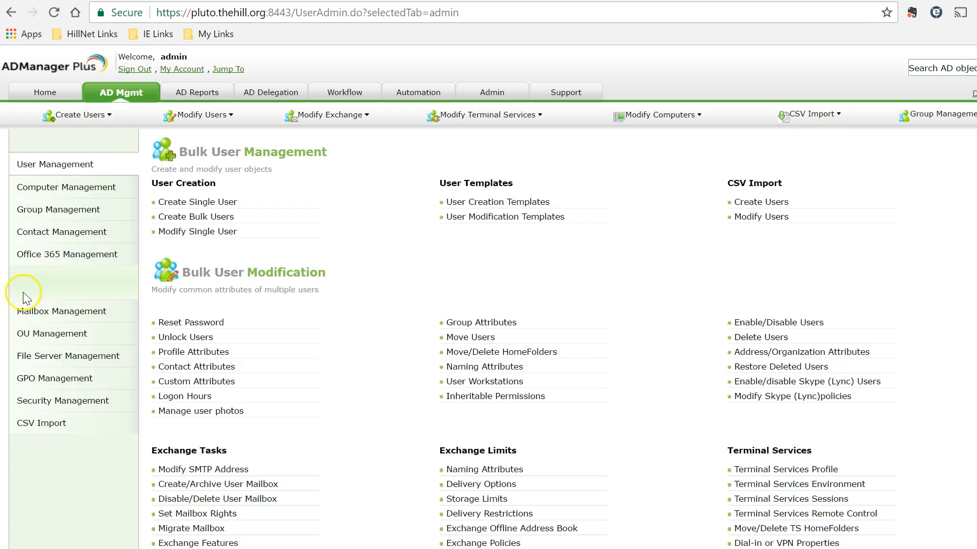
- Open the Office 365 Assign / Remove Licenses task and expand the license configuration
click(79, 260)
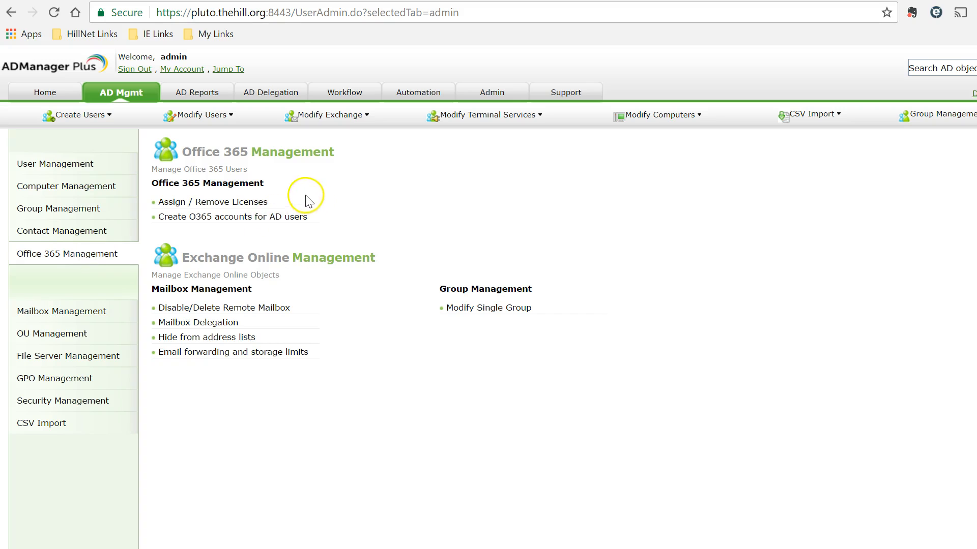
click(231, 202)
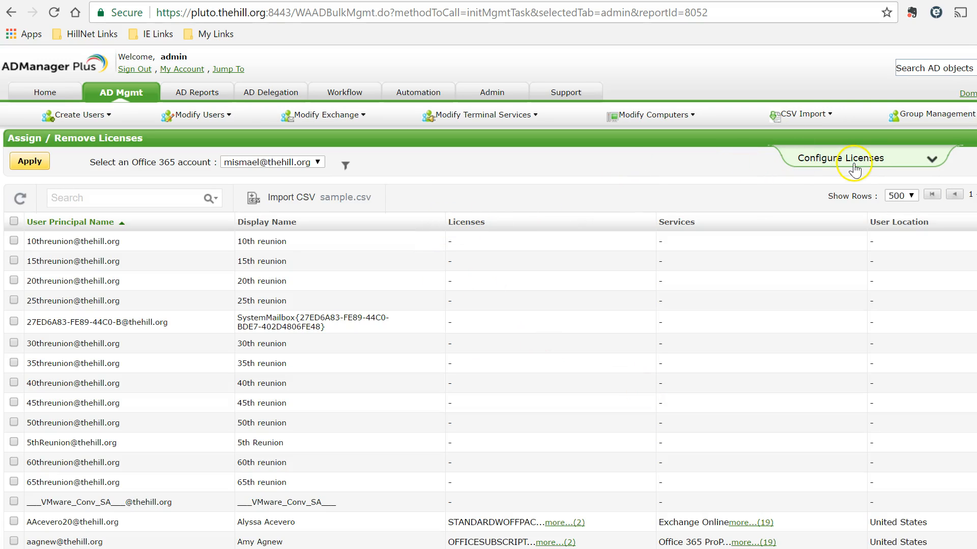
click(933, 162)
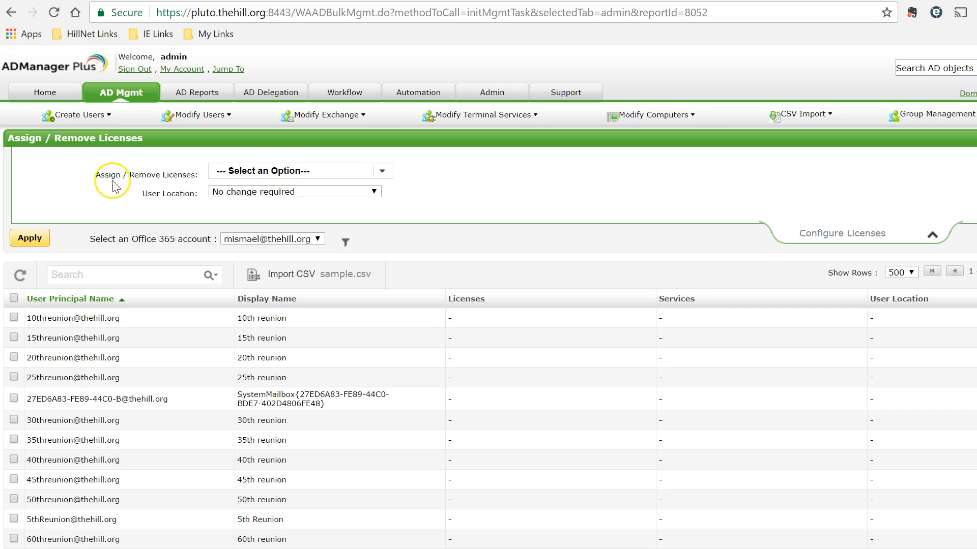
- Choose to add licenses, tick STANDARDWOFFPACK_STUDENT, and set the user location to United States
click(383, 170)
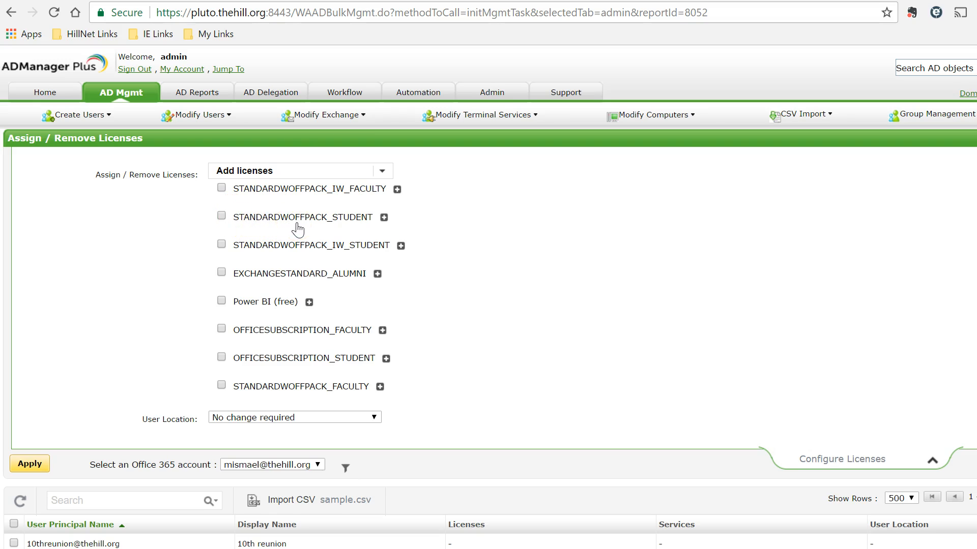
click(220, 217)
click(358, 419)
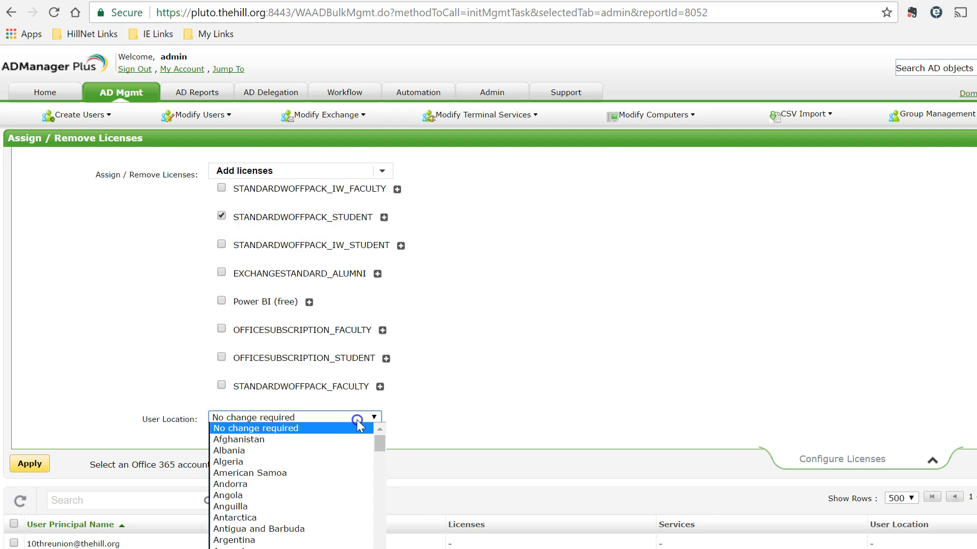
drag(380, 448, 380, 548)
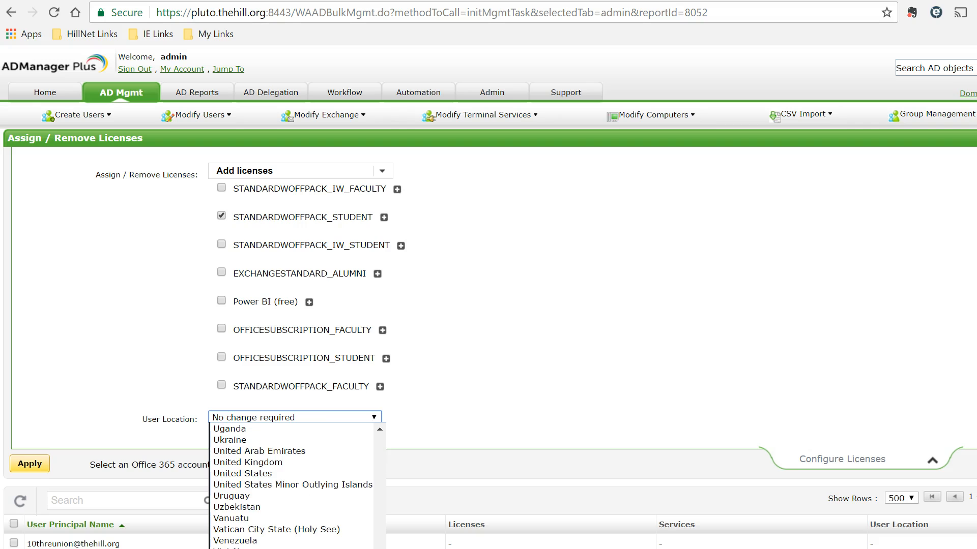
click(250, 473)
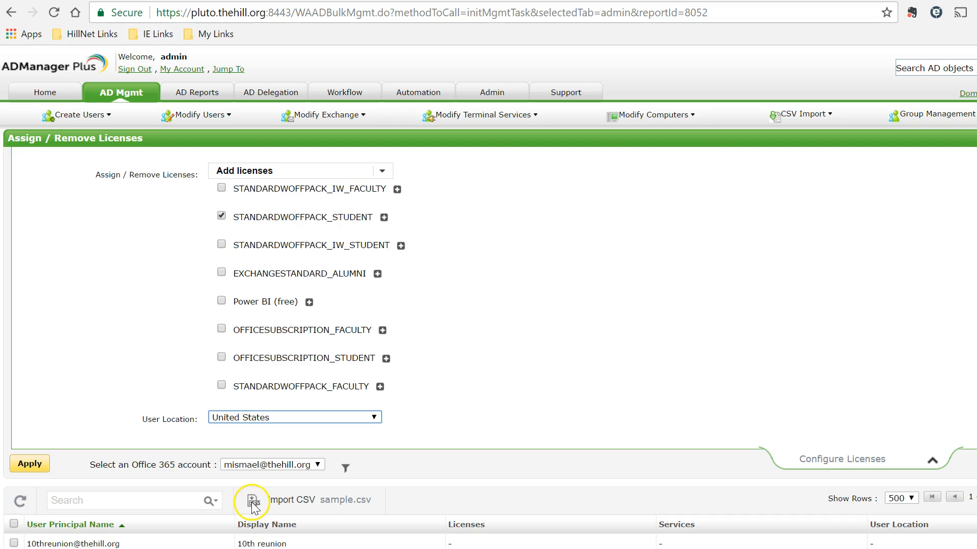
- Import Add365License.csv from the Step 4 - Assign 365 License folder as the user list
click(286, 504)
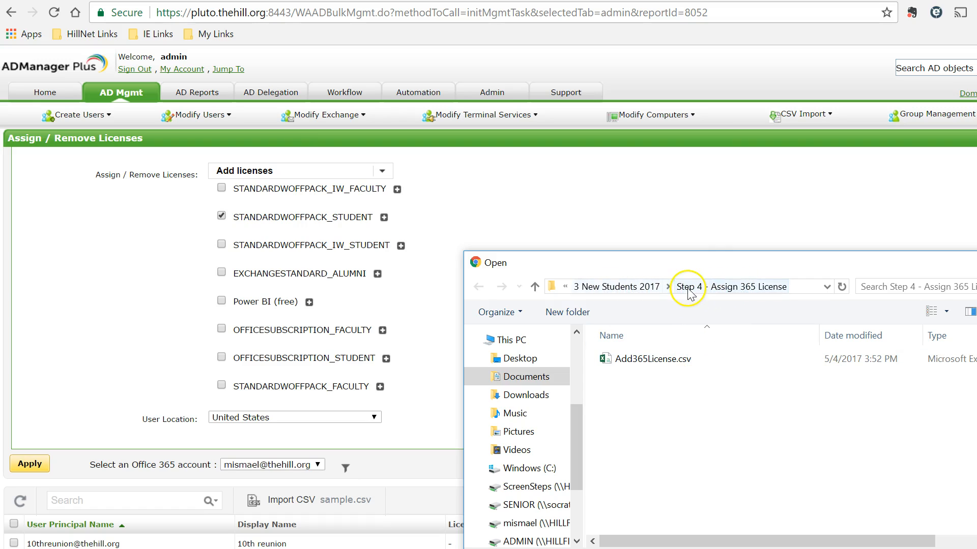
click(649, 358)
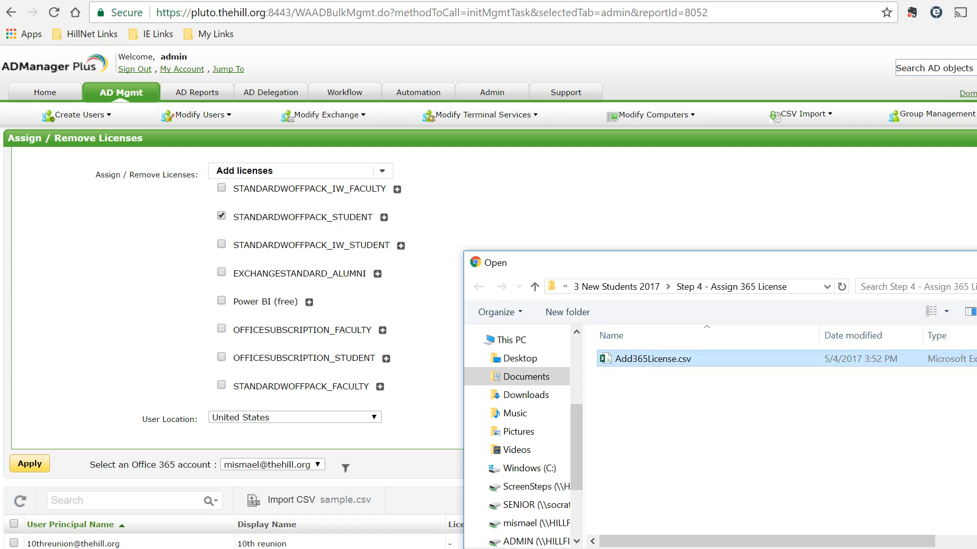
double_click(649, 358)
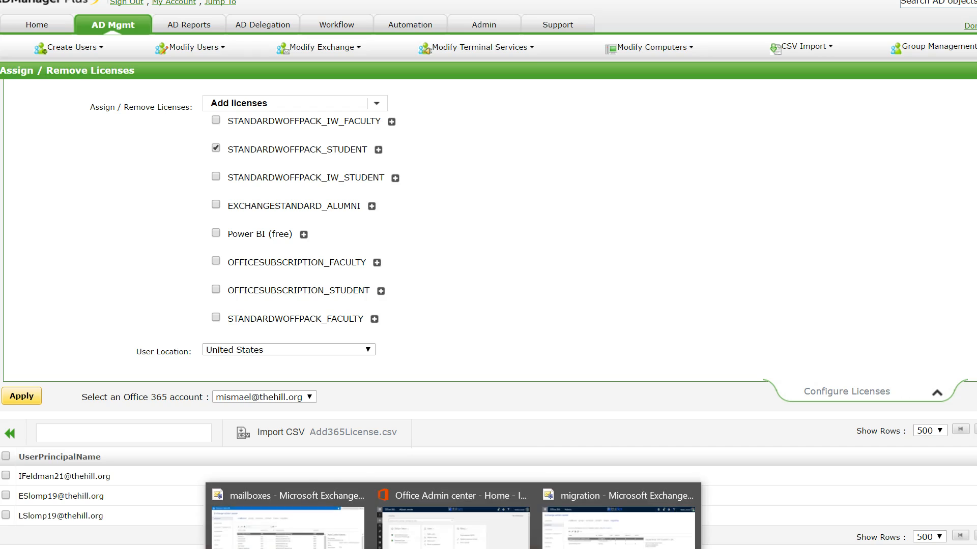
mouse_move(453, 548)
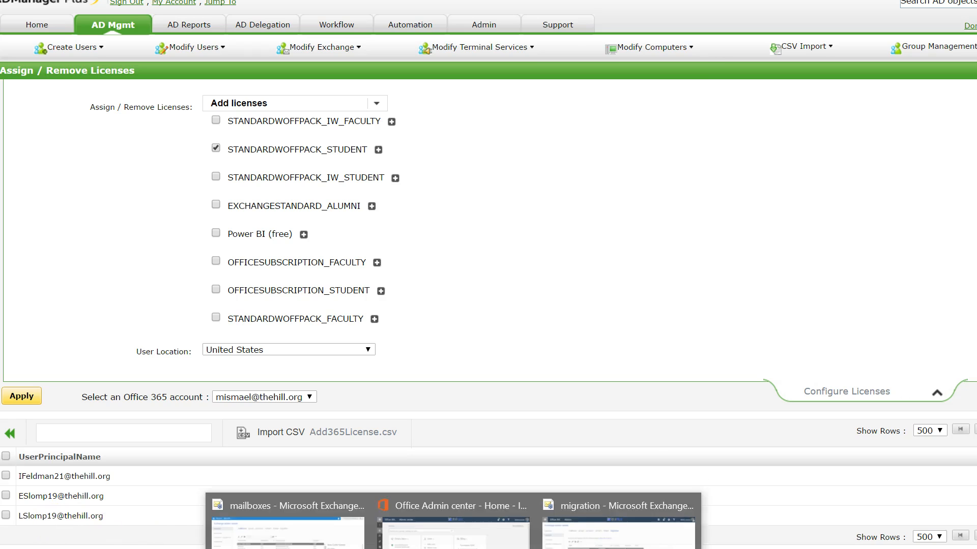
- Switch to the Office 365 admin center's Active users list and search for slomp to check the students' license status
click(618, 530)
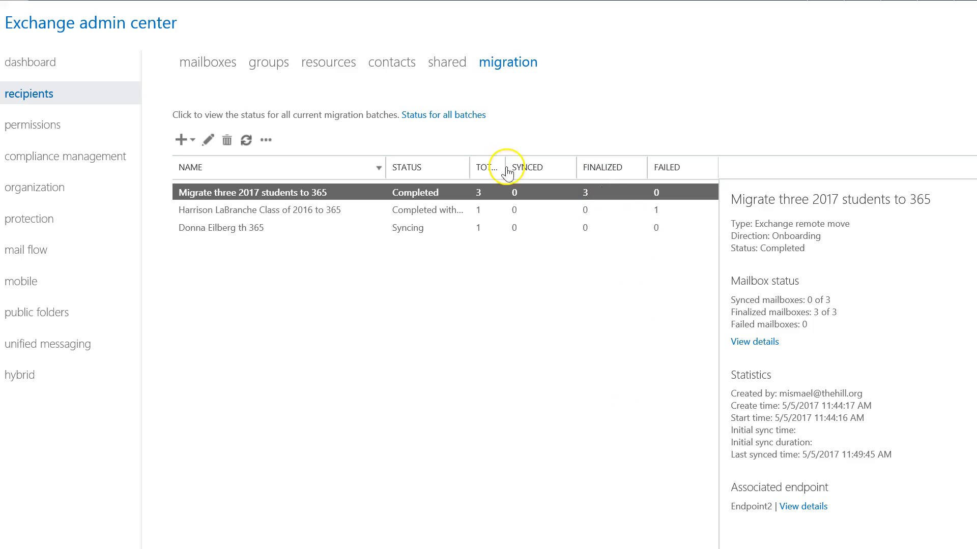
key(alt+Tab)
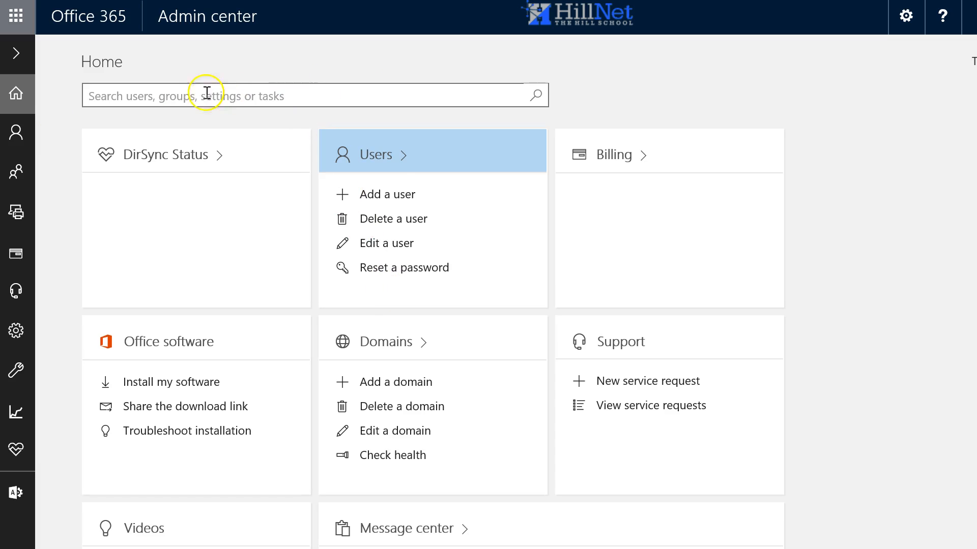
click(16, 133)
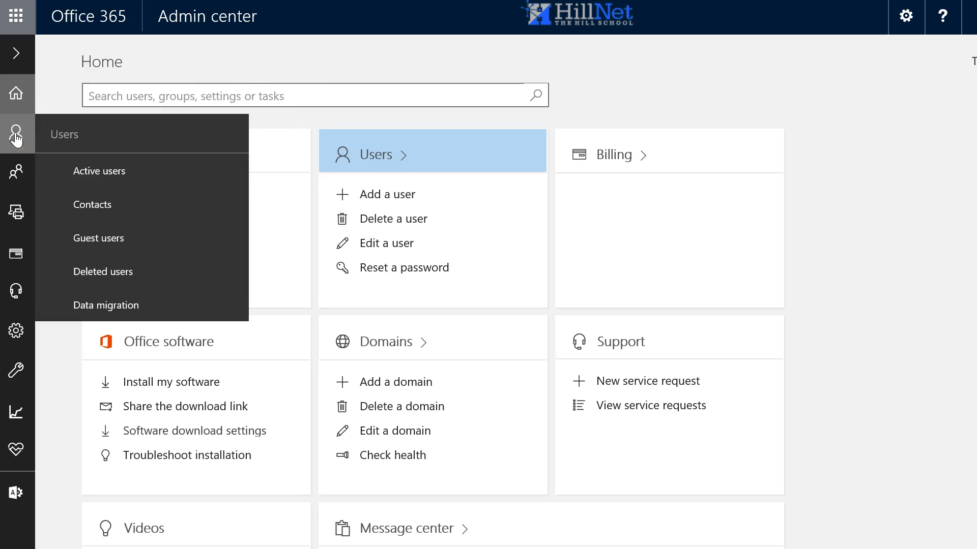
click(101, 171)
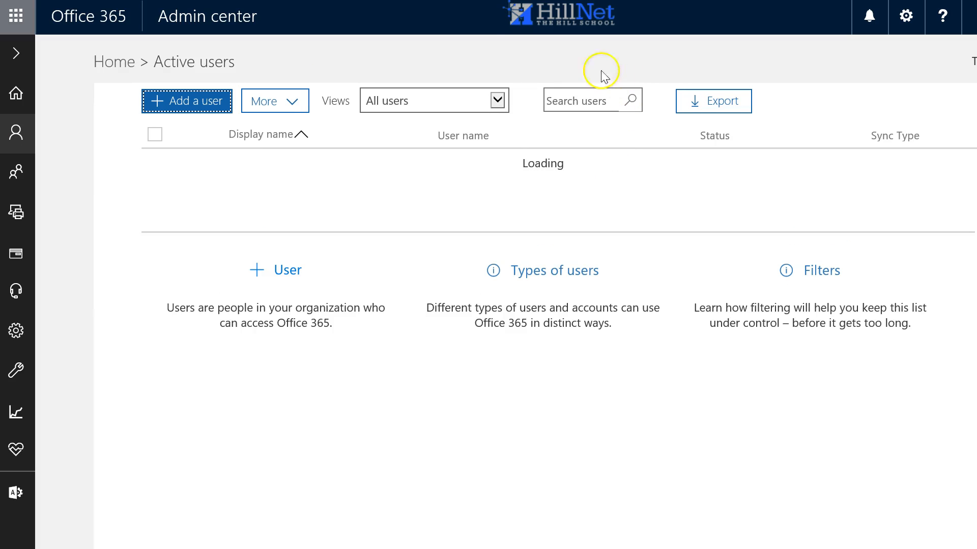
click(581, 102)
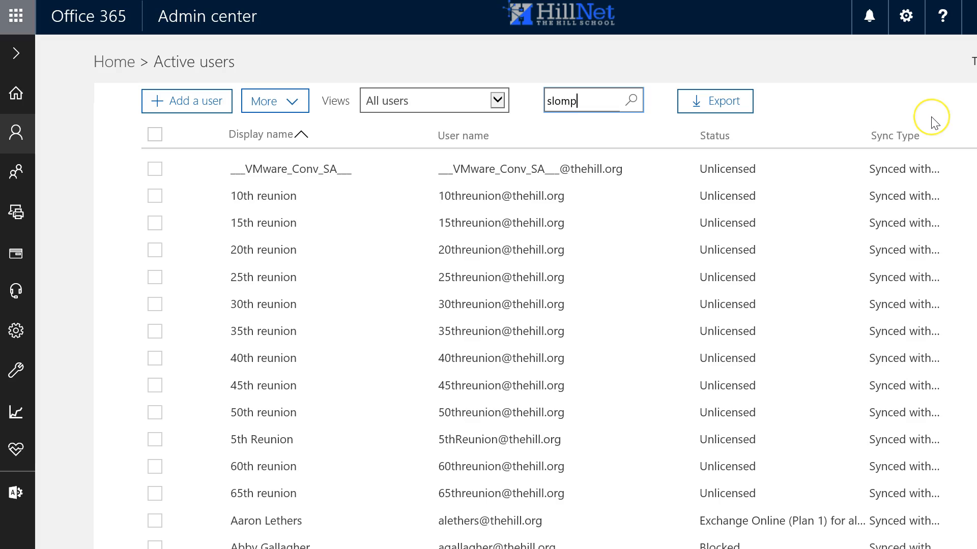
key(Return)
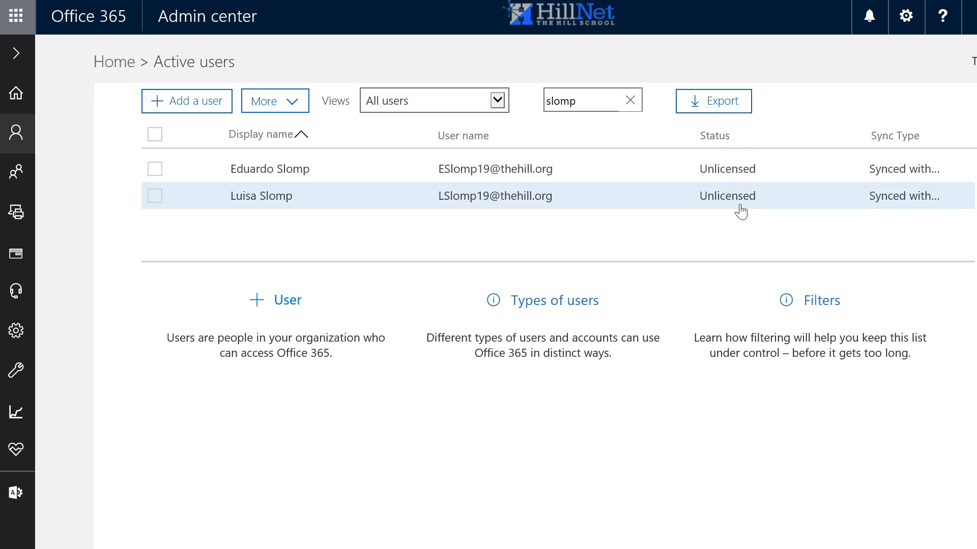
drag(584, 100, 527, 101)
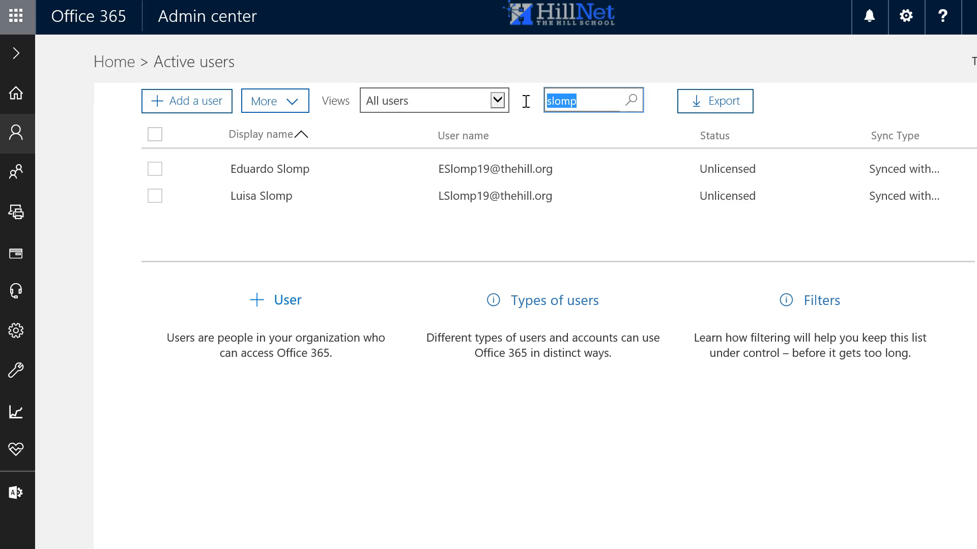
text(feldman)
click(631, 100)
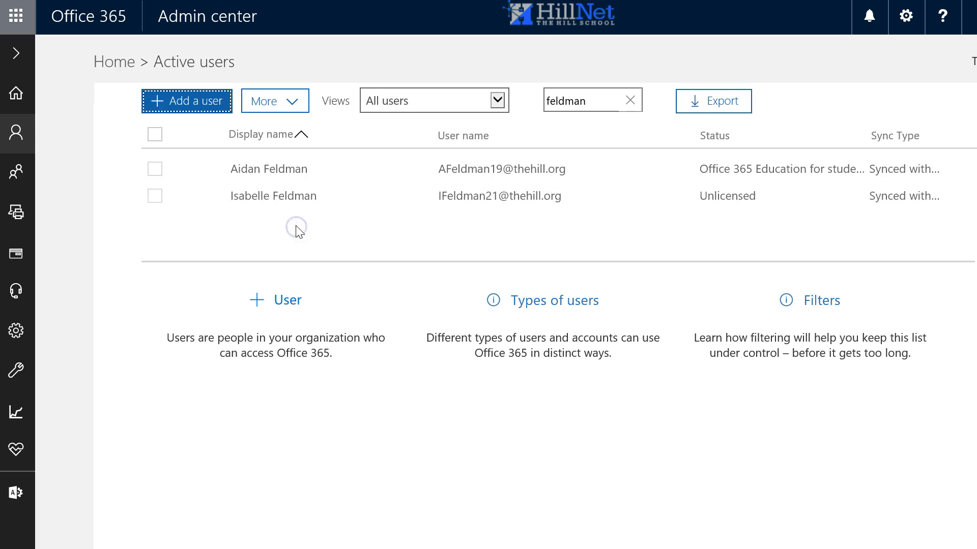
click(248, 200)
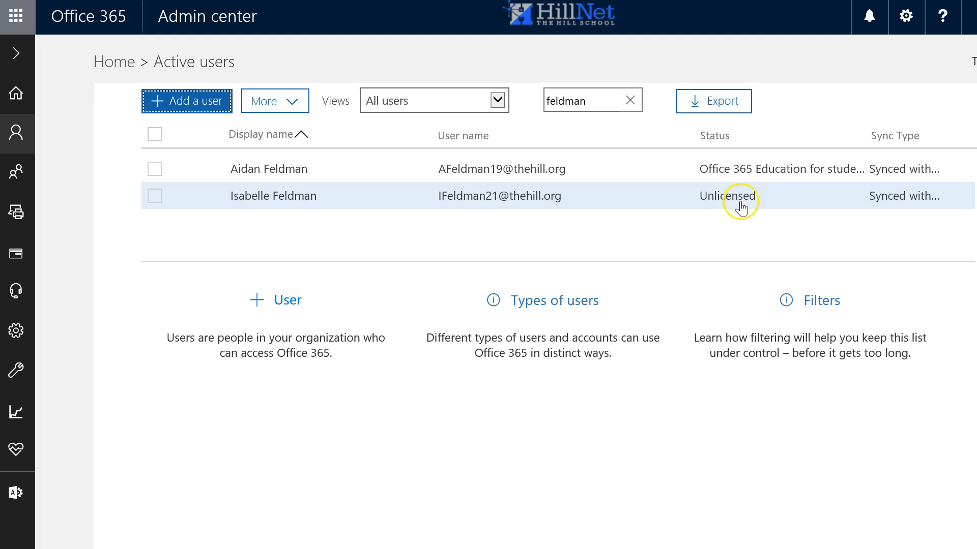
click(630, 101)
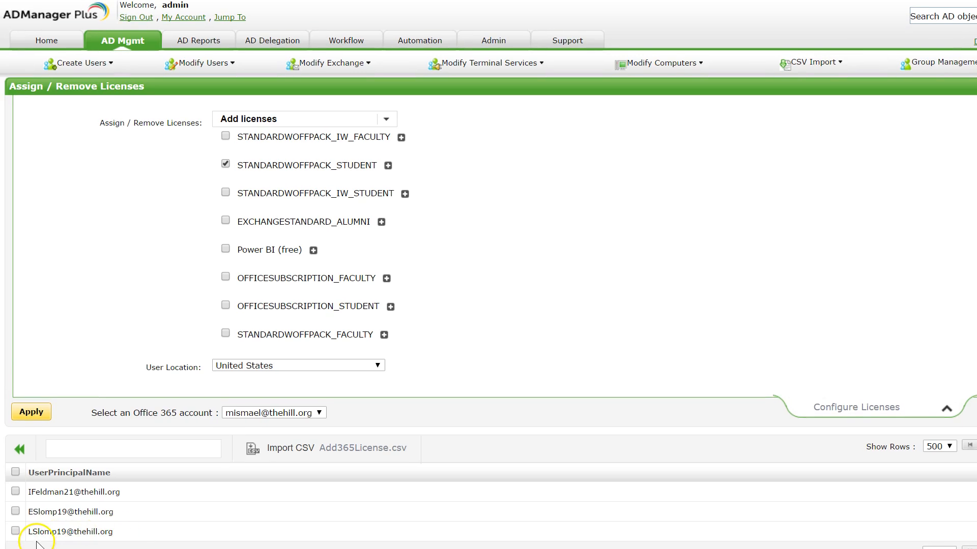
- Select all three imported users in the Assign / Remove Licenses task and apply the license assignment
click(32, 415)
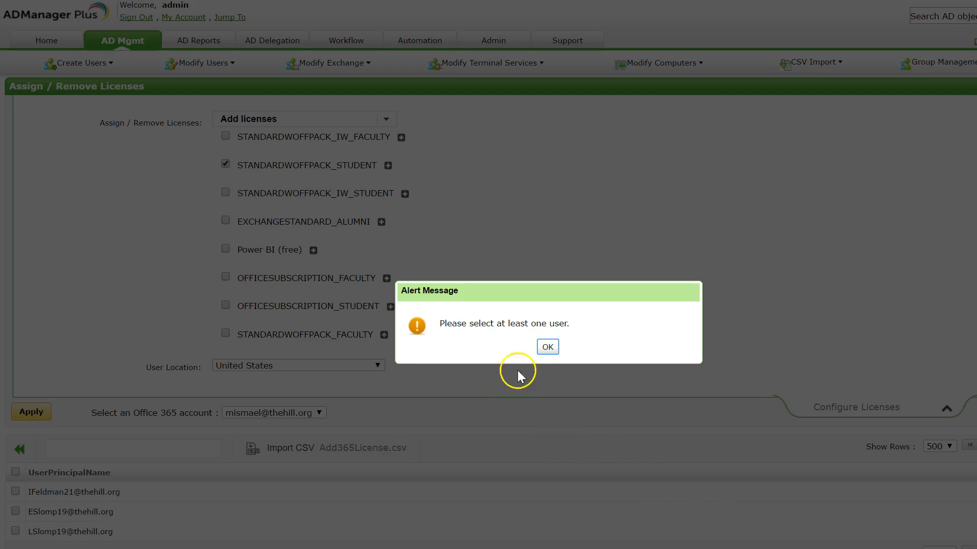
click(548, 348)
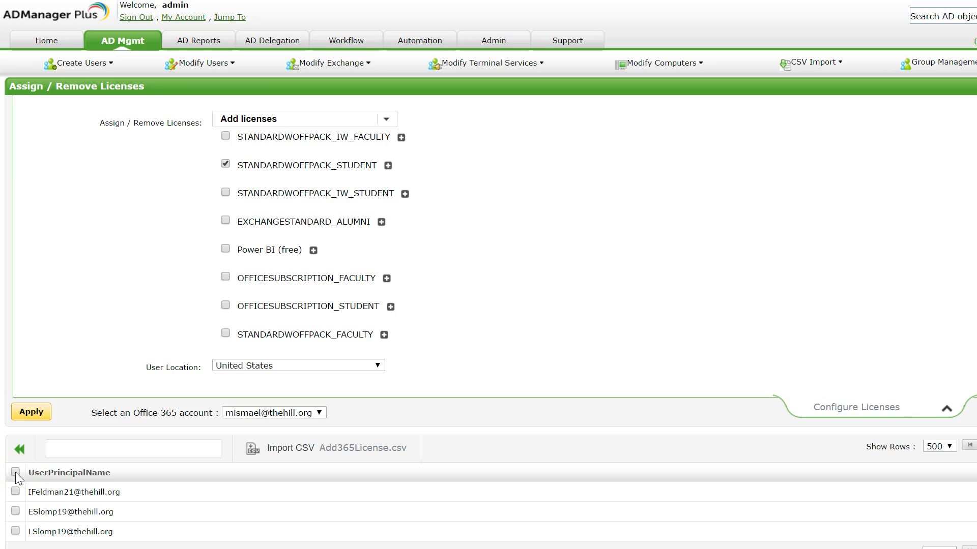
click(15, 472)
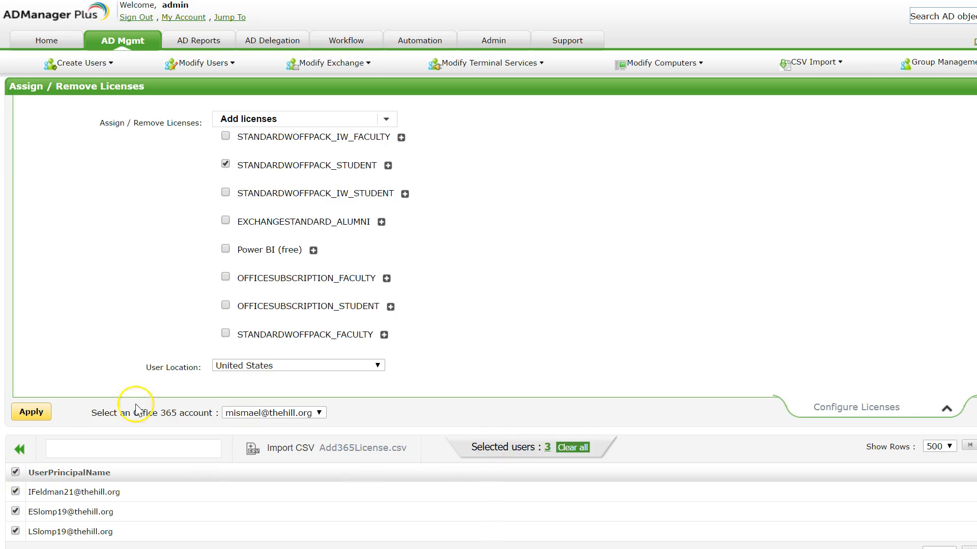
click(28, 416)
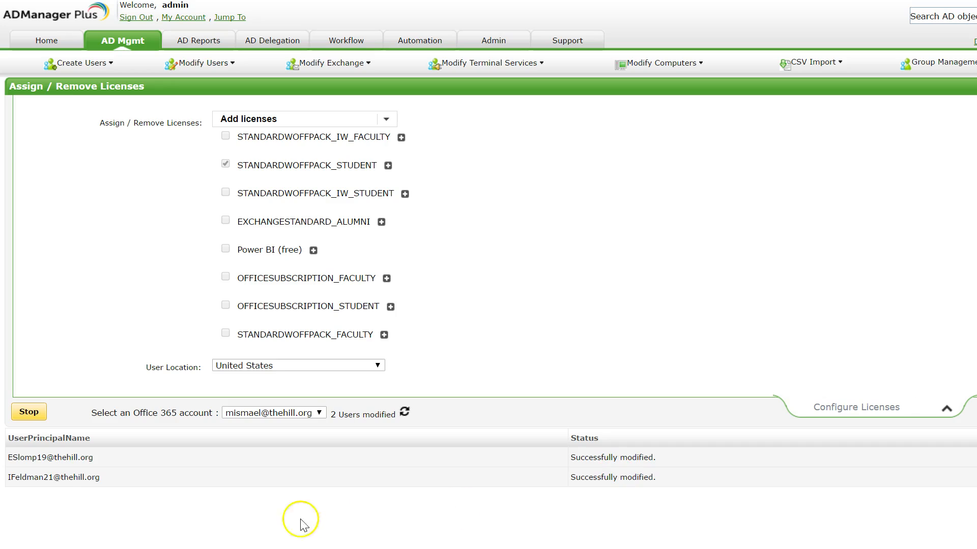
click(30, 517)
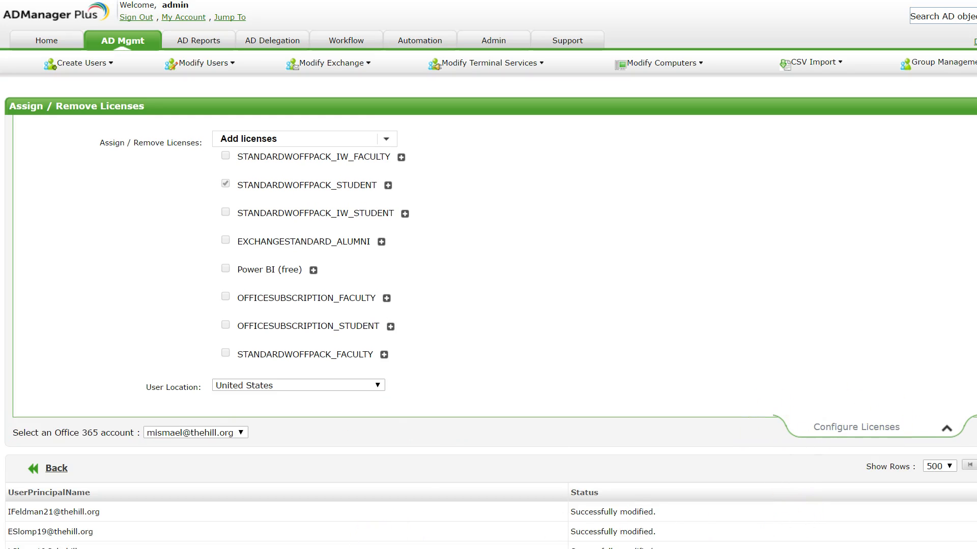
scroll(460, 490, down, 1)
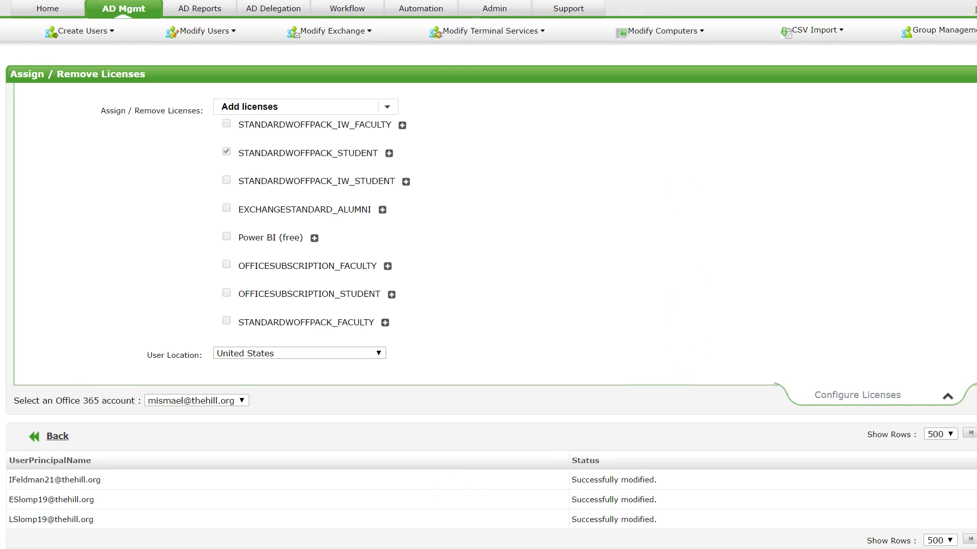
- Return to Office 365 Active users and search for slomp again to check the assigned licenses
click(976, 0)
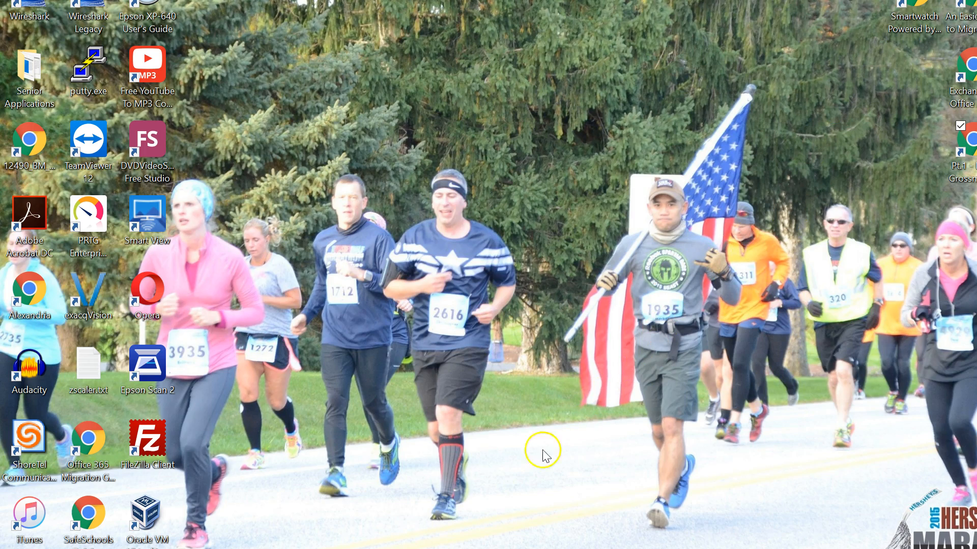
mouse_move(464, 548)
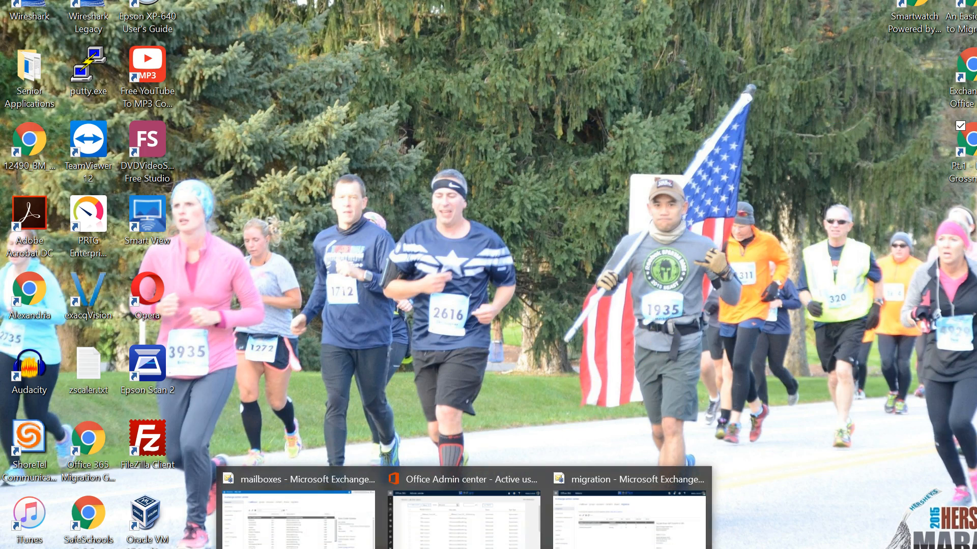
mouse_move(600, 534)
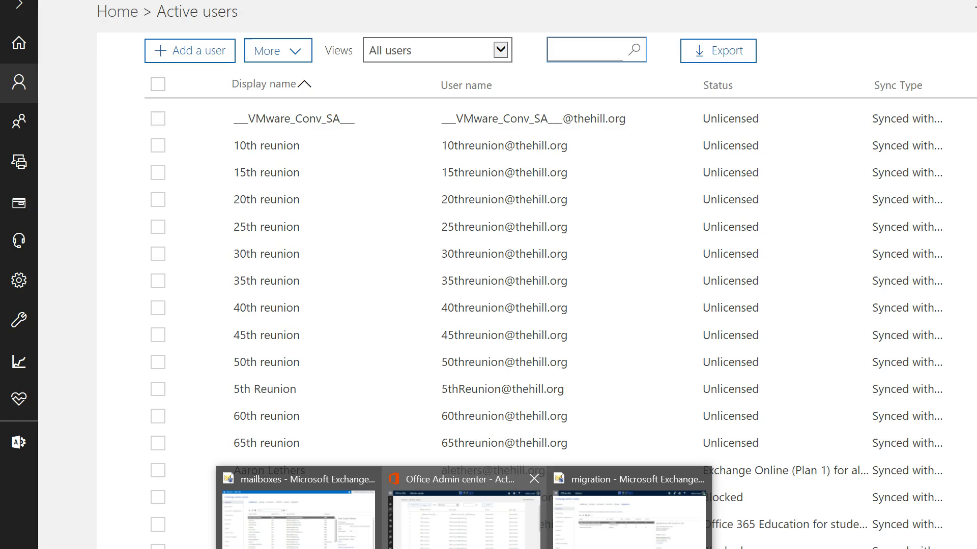
click(463, 516)
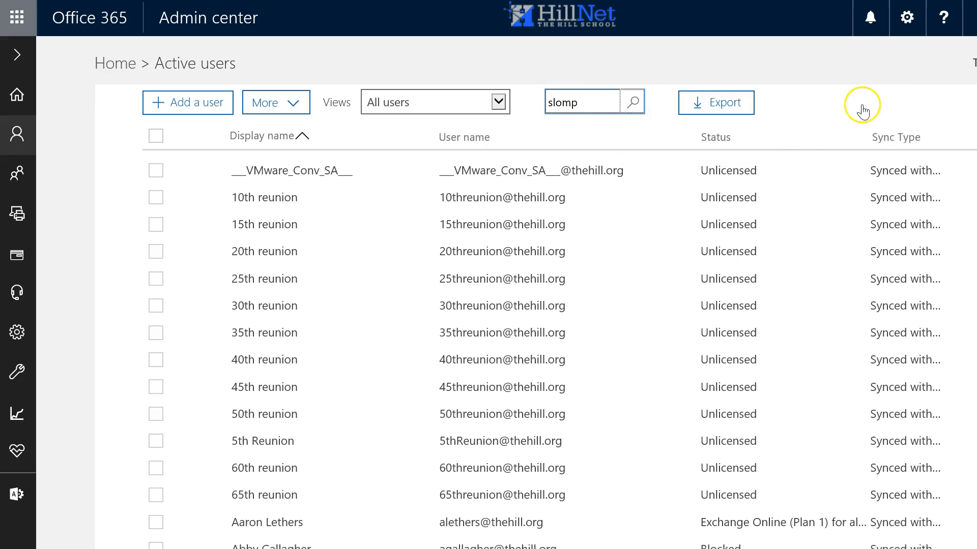
click(631, 102)
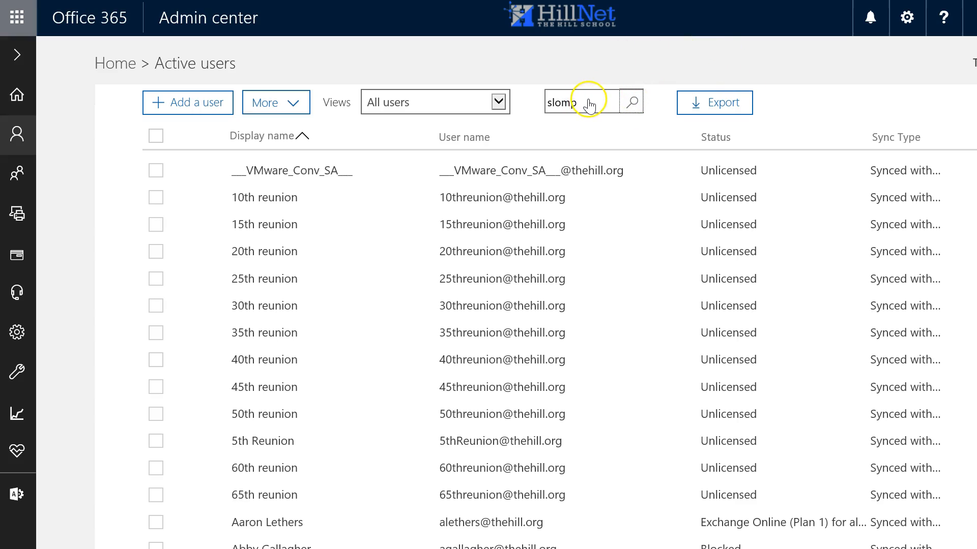
click(603, 105)
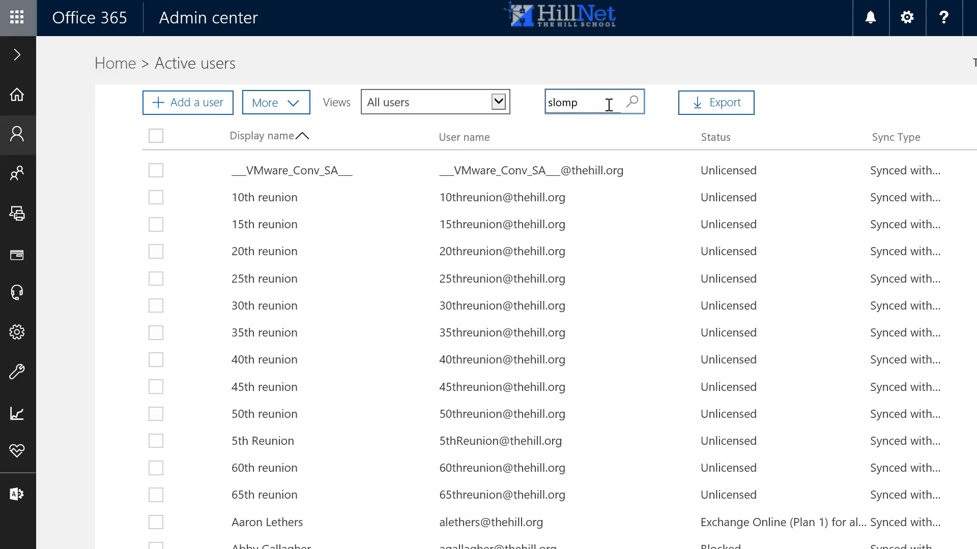
key(Return)
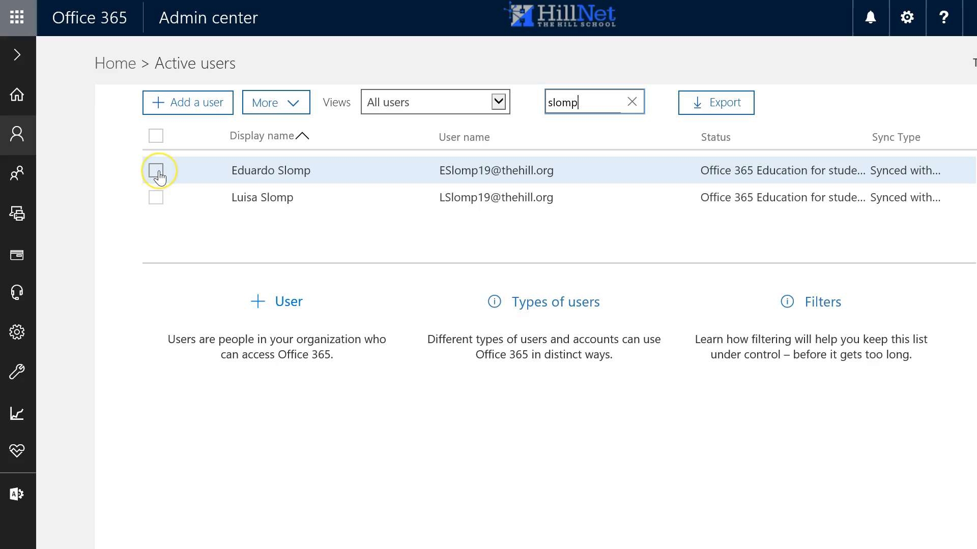
click(158, 173)
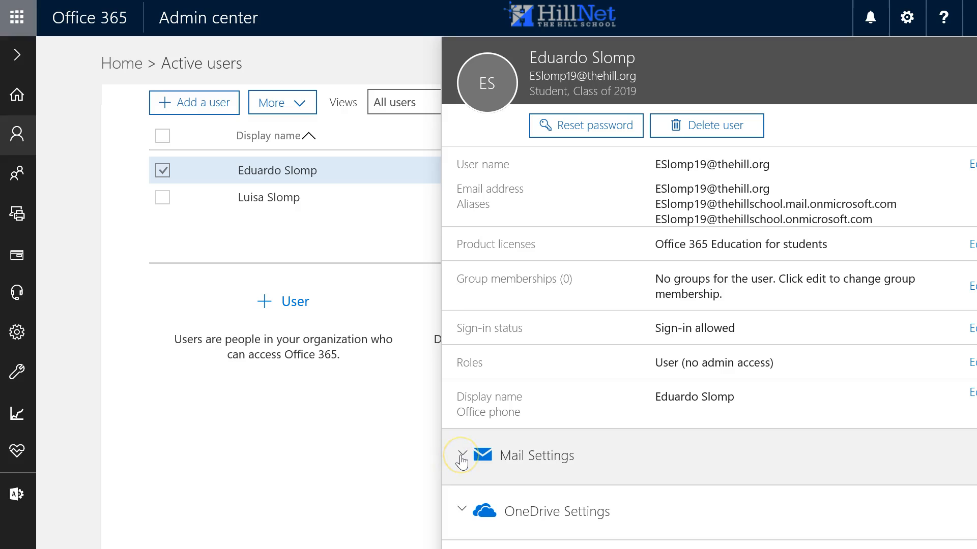
click(462, 455)
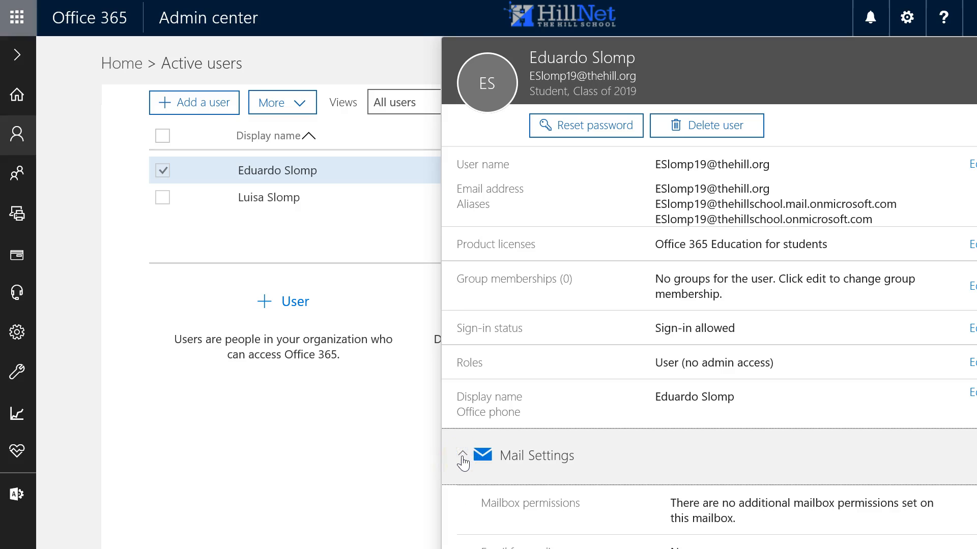
click(462, 456)
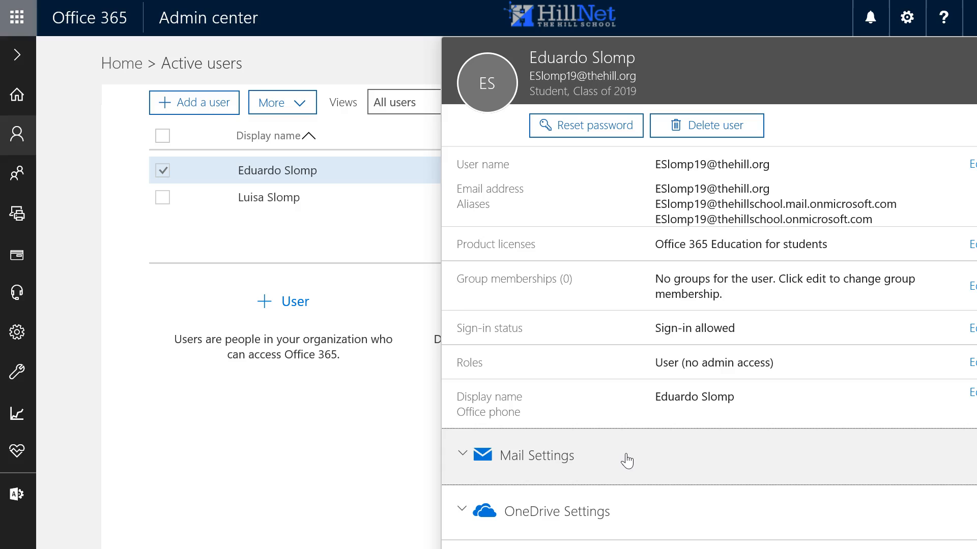
click(628, 510)
scroll(709, 293, down, 1)
key(Escape)
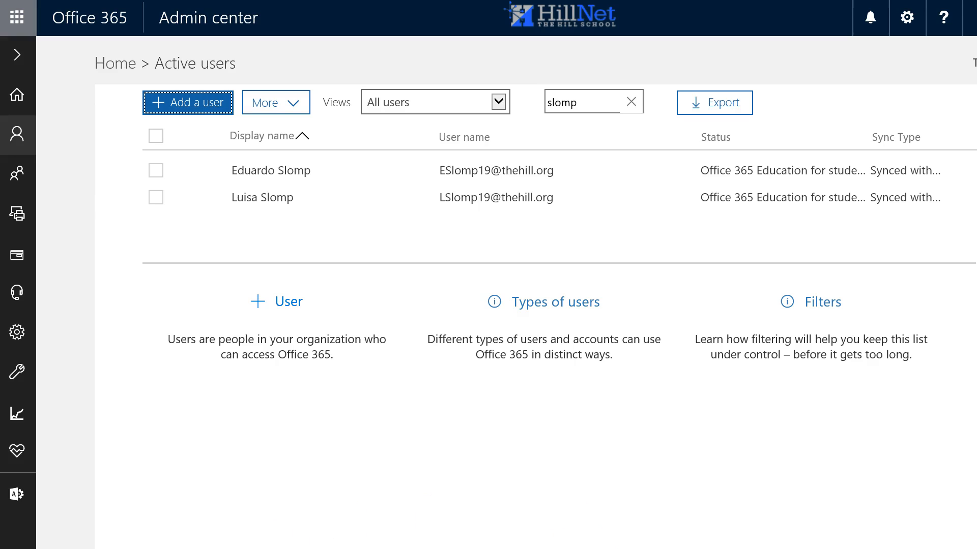
- Open the file browser, go up to the 3 New Students 2017 folder, and review each step folder
click(564, 548)
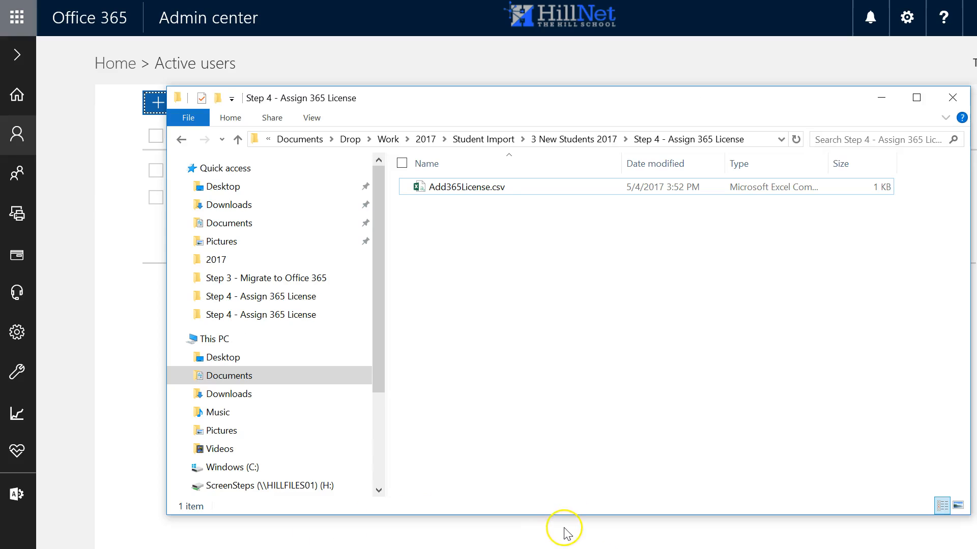
click(237, 140)
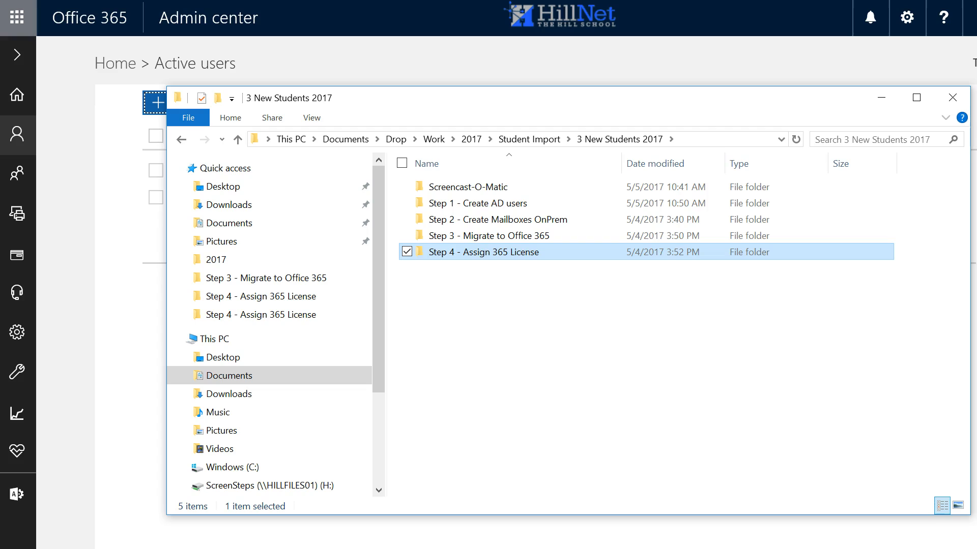
click(496, 205)
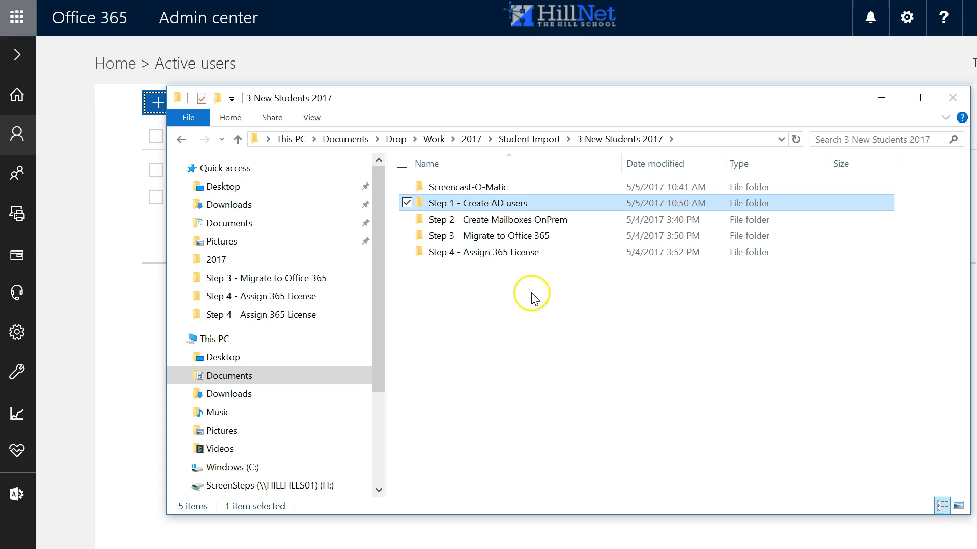
click(476, 224)
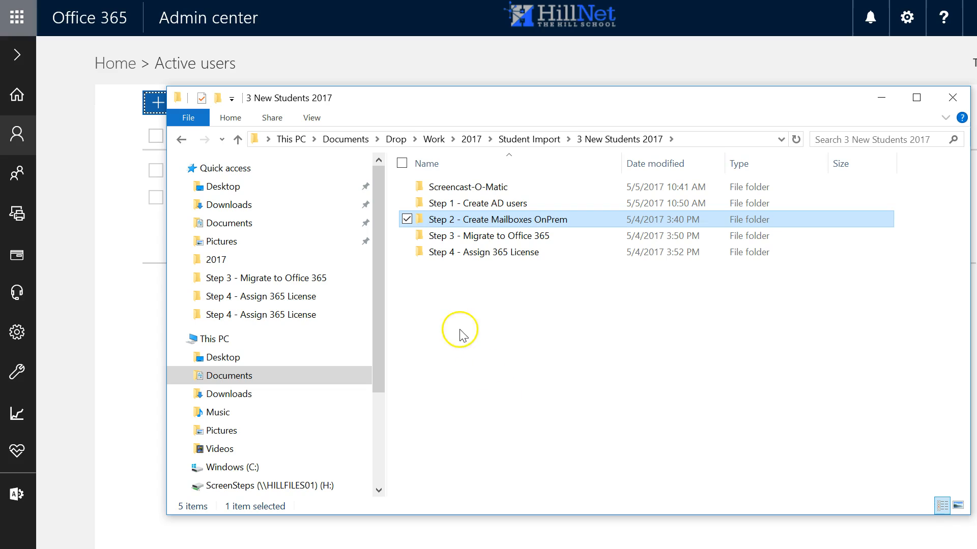
click(481, 238)
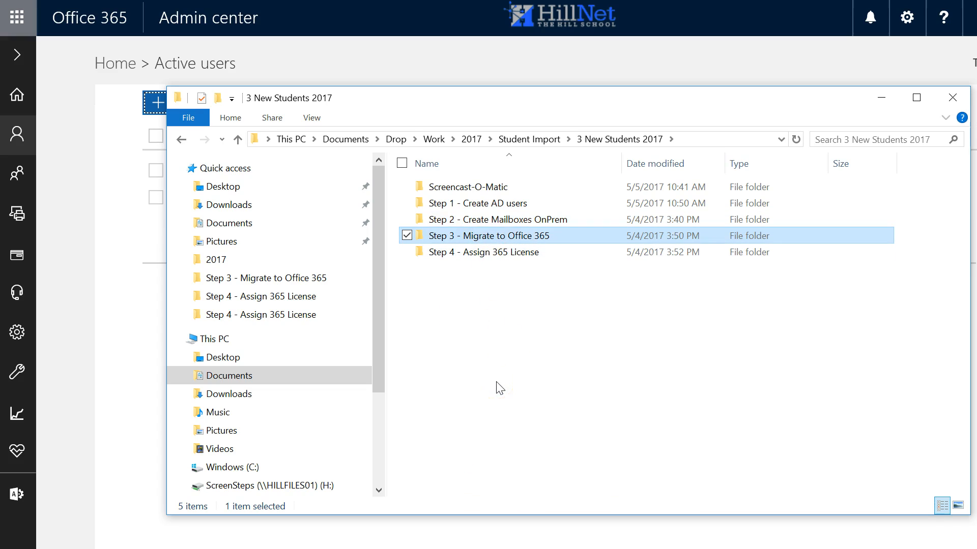
click(481, 259)
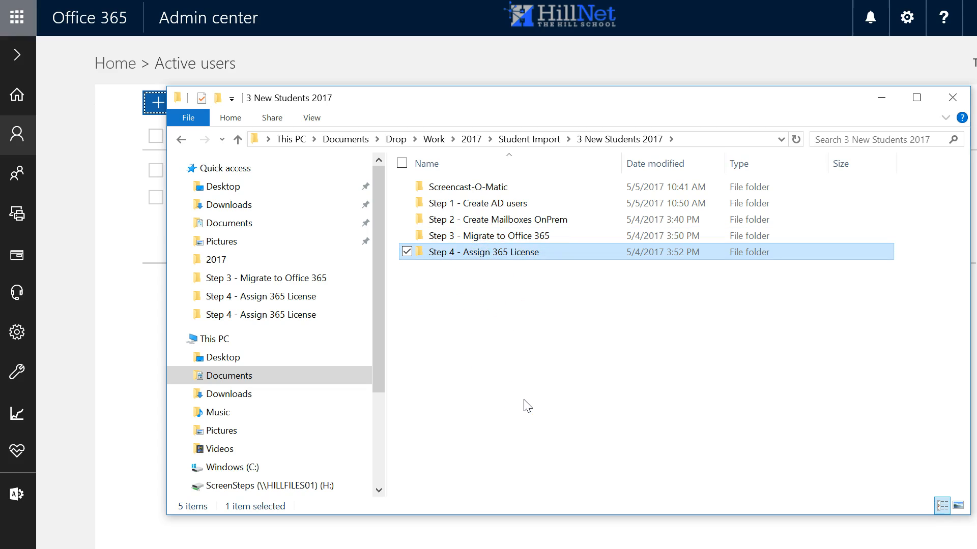